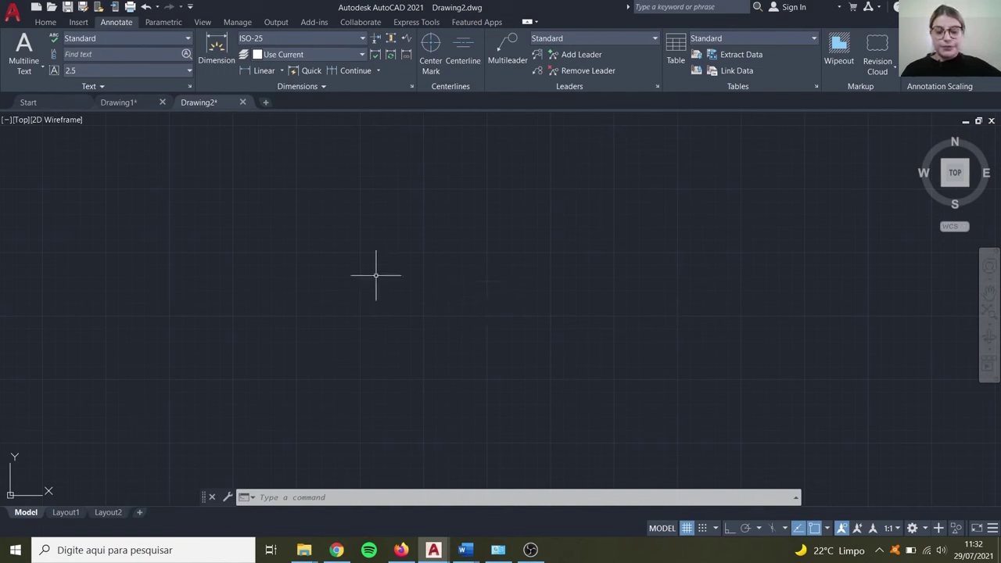
Step: Create a new layer named PAREDES in the layer manager
{"action": "left_click", "coordinate": [47, 22]}
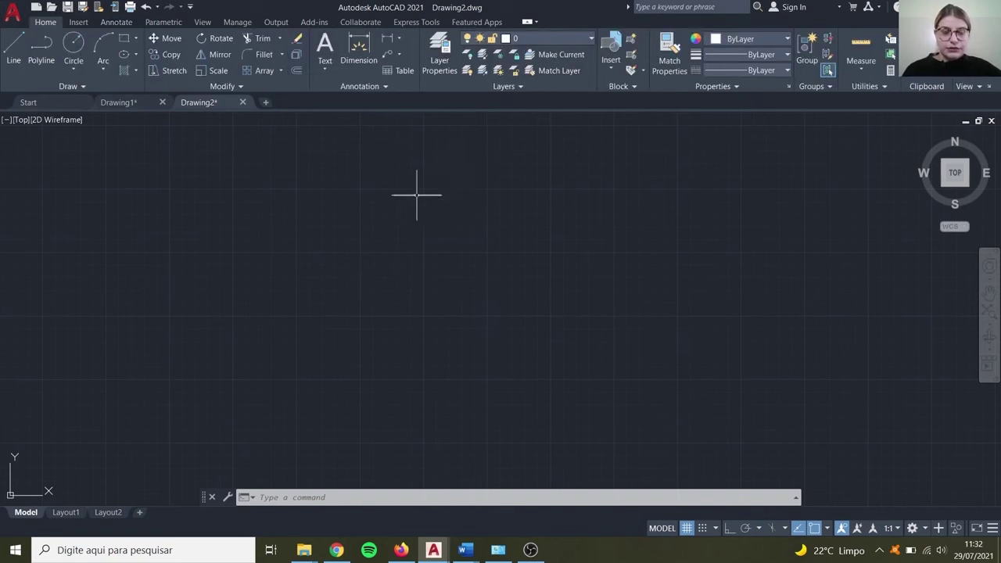
{"action": "left_click", "coordinate": [579, 40]}
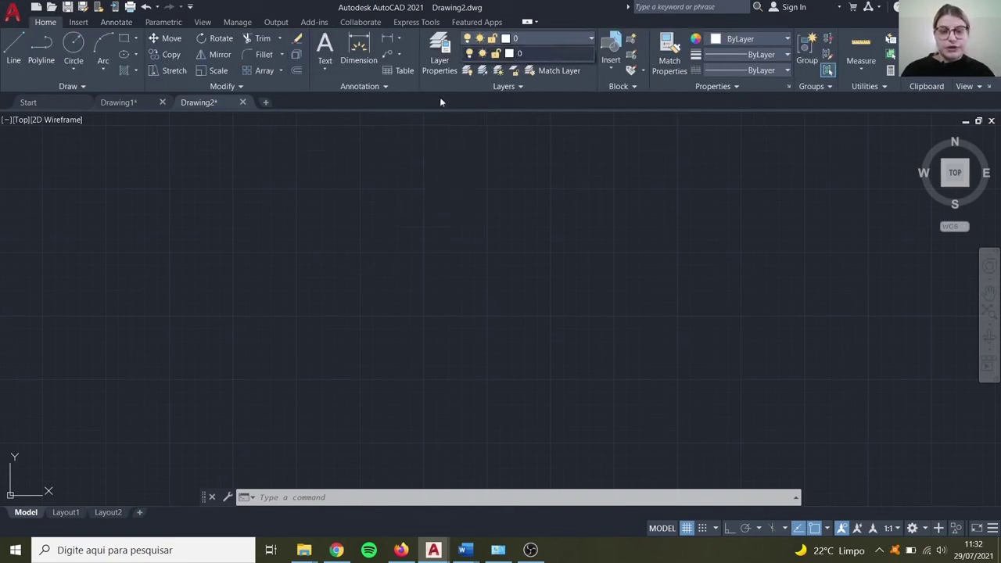
{"action": "left_click", "coordinate": [441, 66]}
{"action": "left_click", "coordinate": [452, 52]}
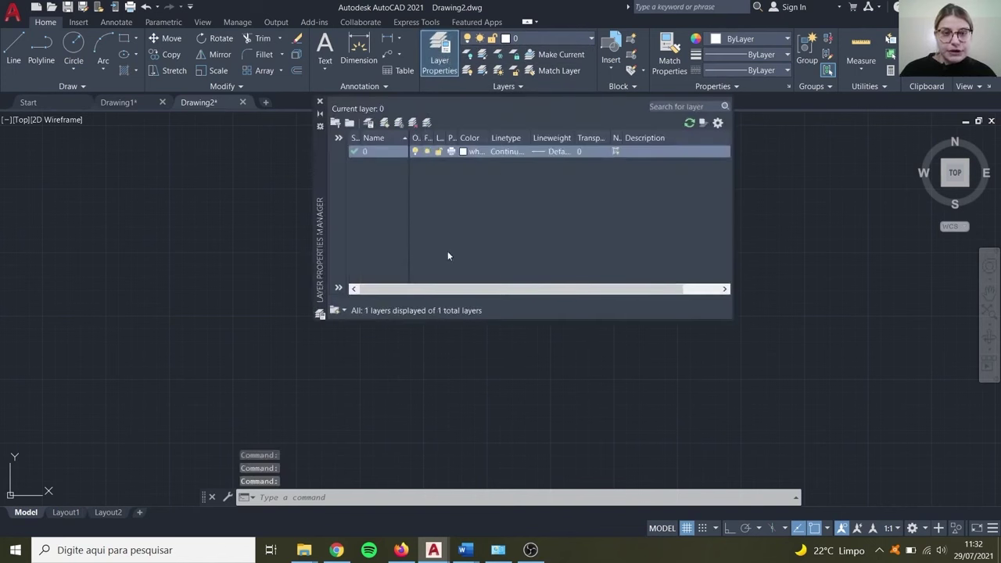
{"action": "left_click", "coordinate": [385, 123]}
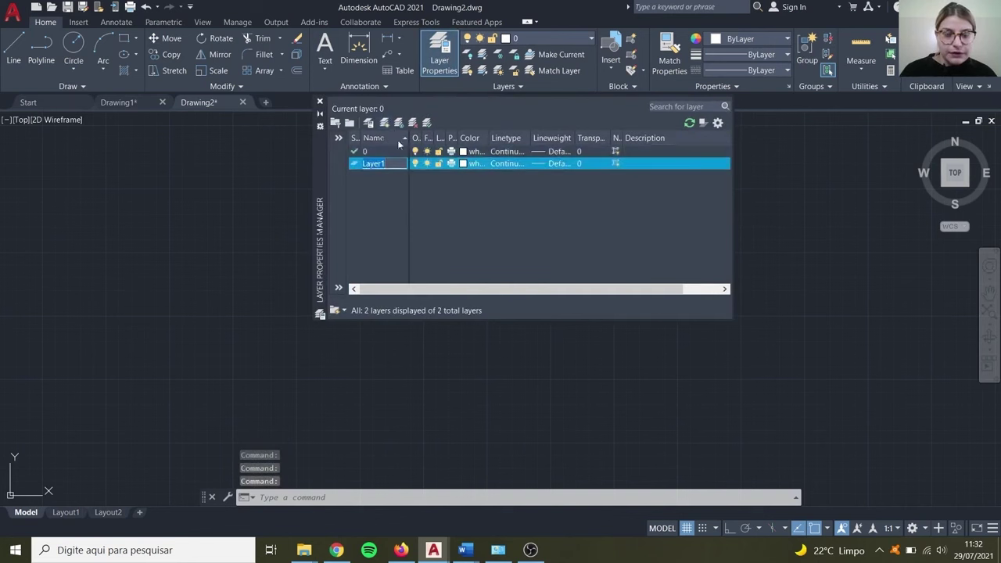
{"action": "type", "text": "P"}
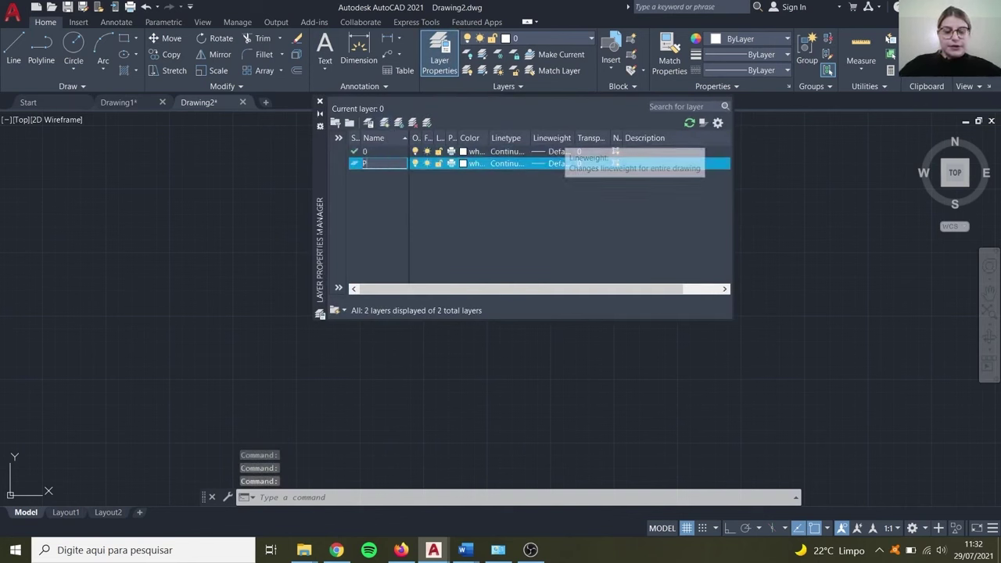
{"action": "type", "text": "AREDE"}
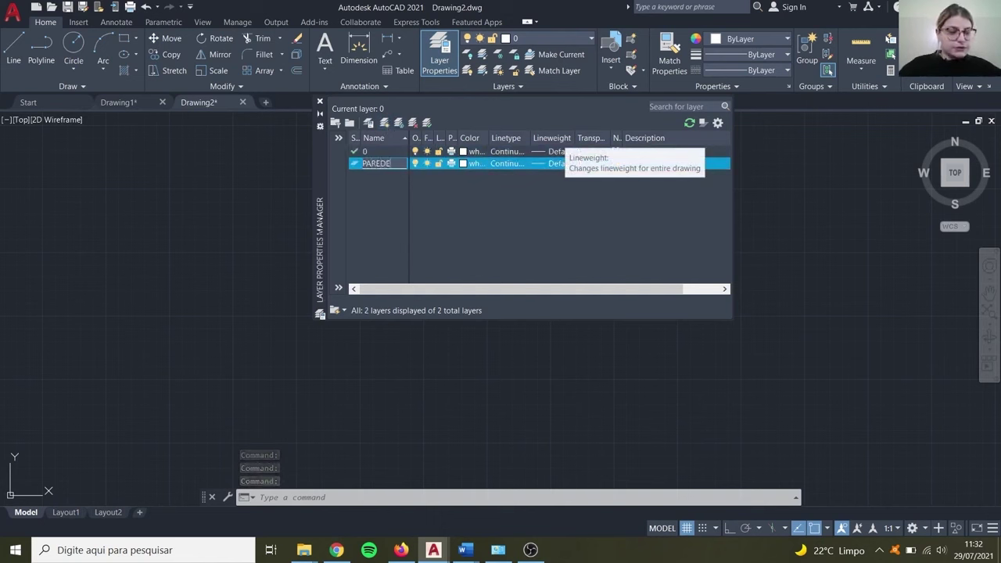
{"action": "type", "text": "S"}
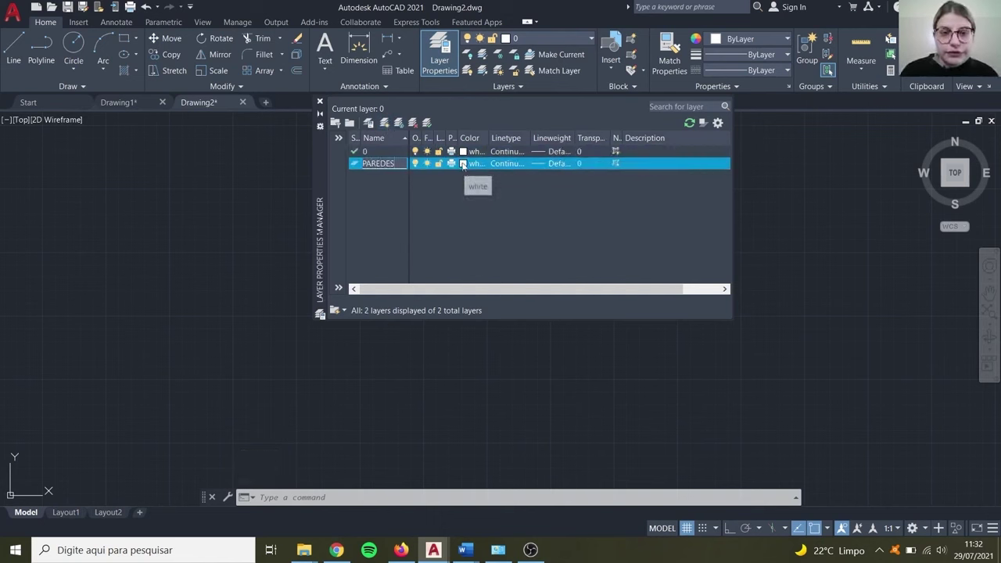
Step: Give the PAREDES layer red index color 10 and a lineweight of 0.15 mm
{"action": "left_click", "coordinate": [467, 165]}
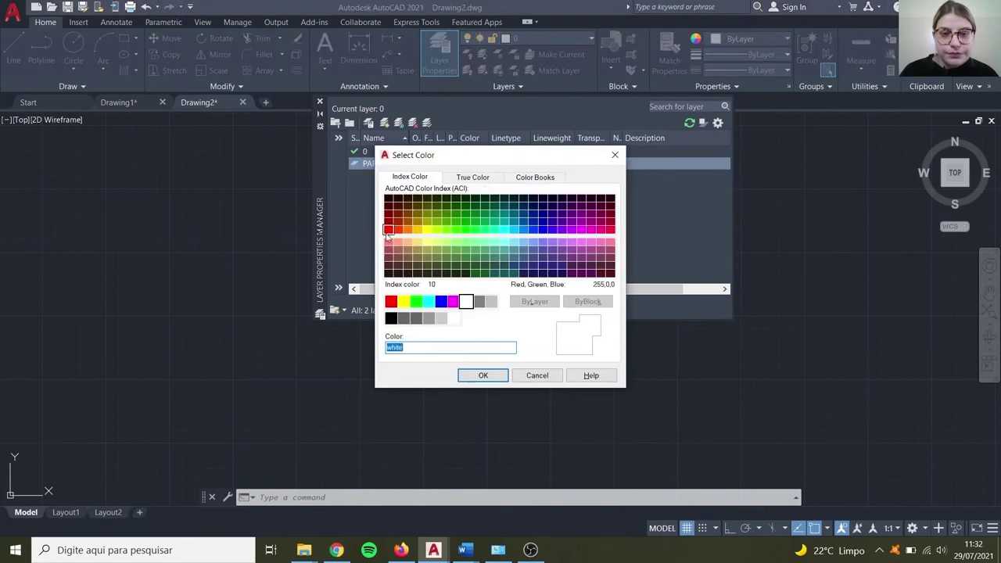
{"action": "left_click", "coordinate": [389, 229]}
{"action": "left_click", "coordinate": [484, 375]}
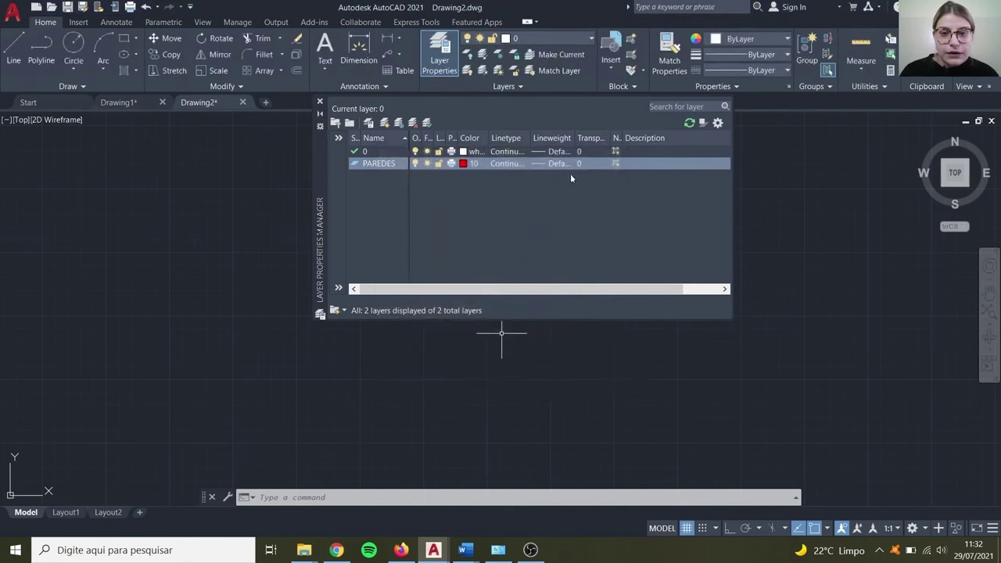
{"action": "left_click", "coordinate": [575, 165]}
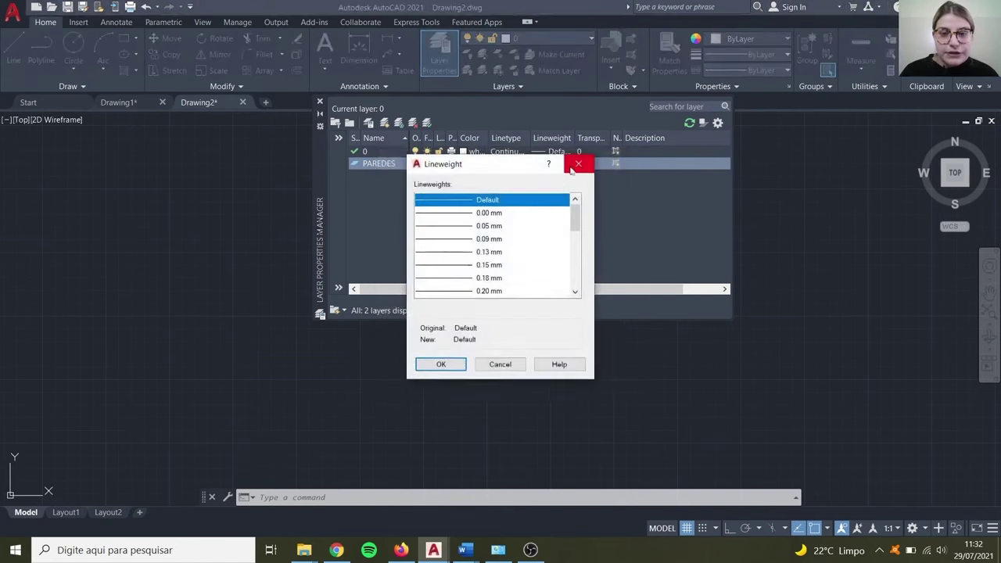
{"action": "left_click", "coordinate": [499, 266]}
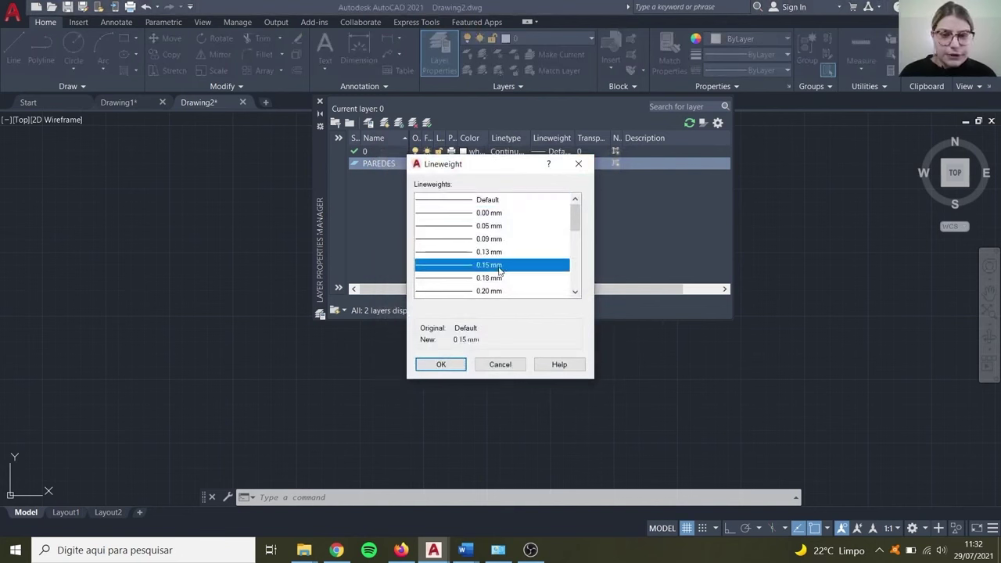
{"action": "left_click", "coordinate": [443, 367]}
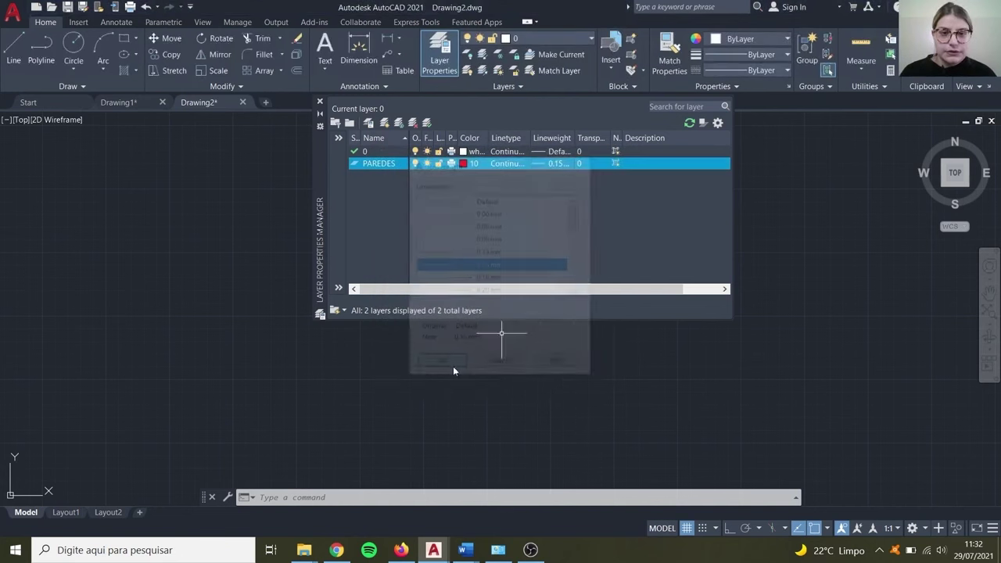
Step: Add another layer named MOBILIÁRIO
{"action": "left_click", "coordinate": [386, 126]}
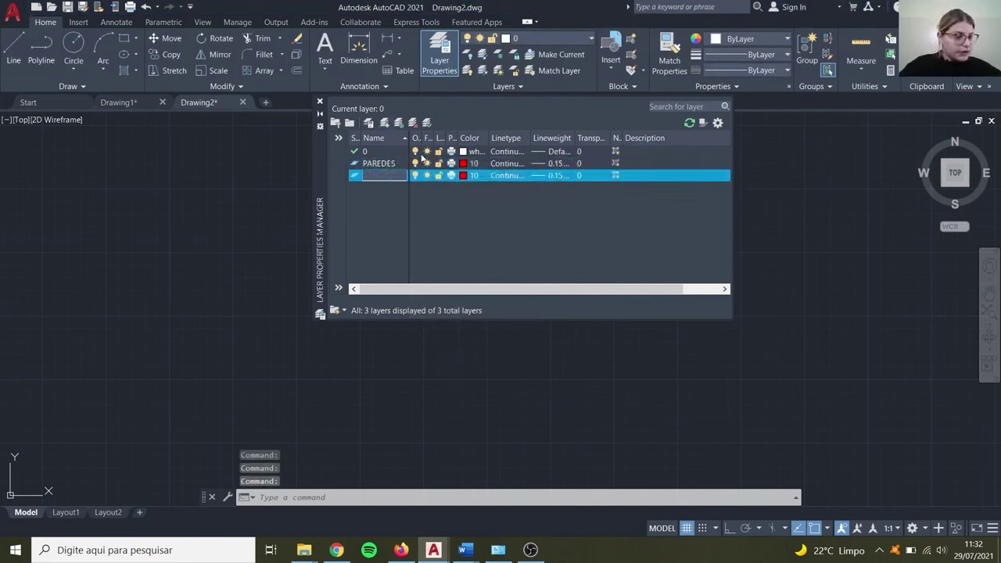
{"action": "type", "text": "MOBILIÁRIO"}
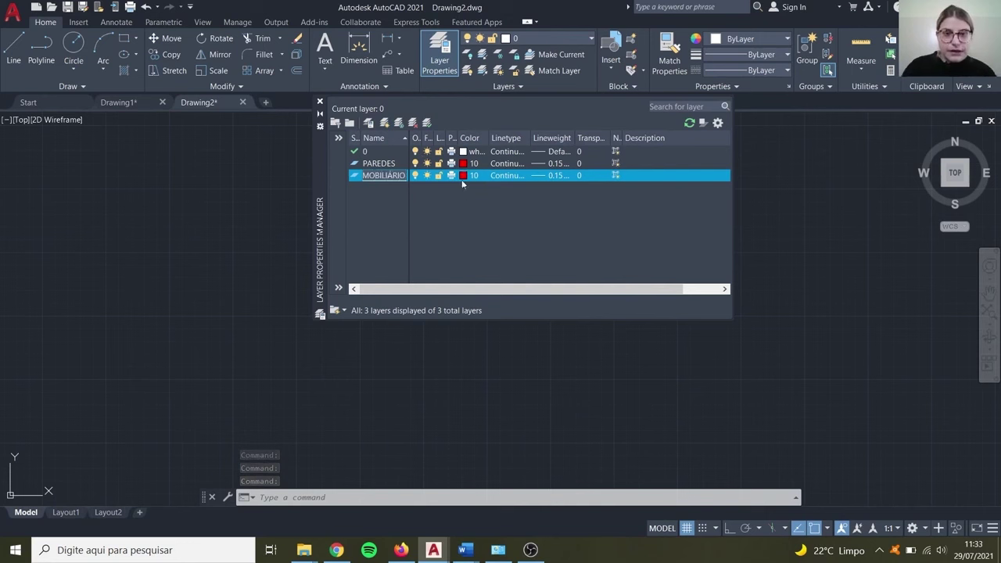
{"action": "key", "text": "Return"}
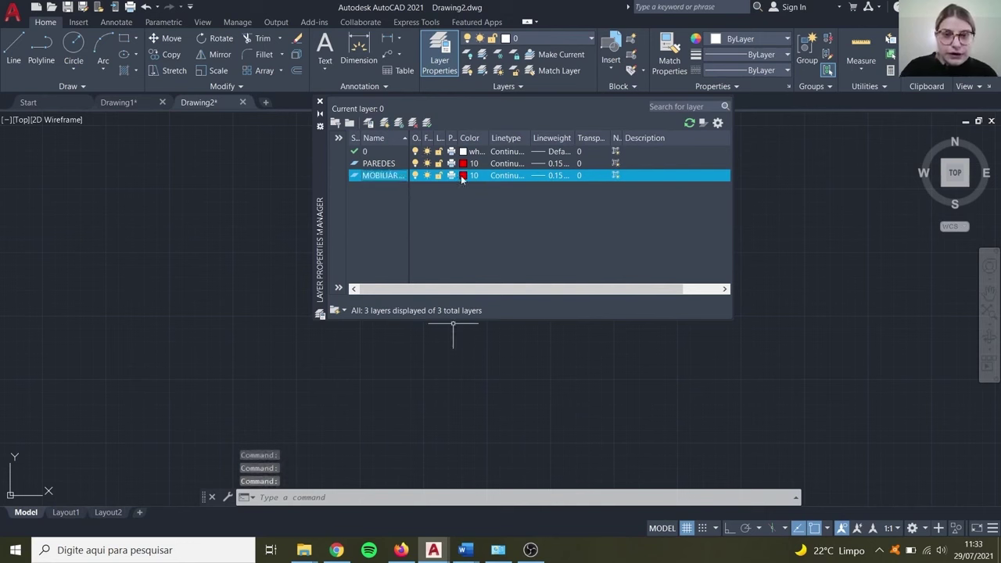
Step: Set the MOBILIÁRIO layer's color to green index 90 and its lineweight to 0.05 mm
{"action": "left_click", "coordinate": [462, 176]}
{"action": "left_click", "coordinate": [465, 229]}
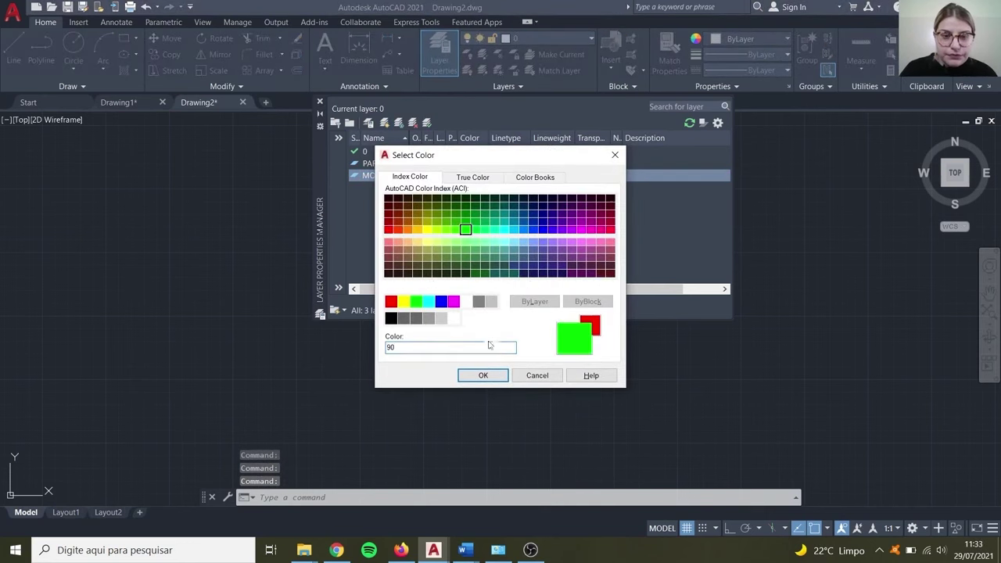
{"action": "left_click", "coordinate": [483, 376]}
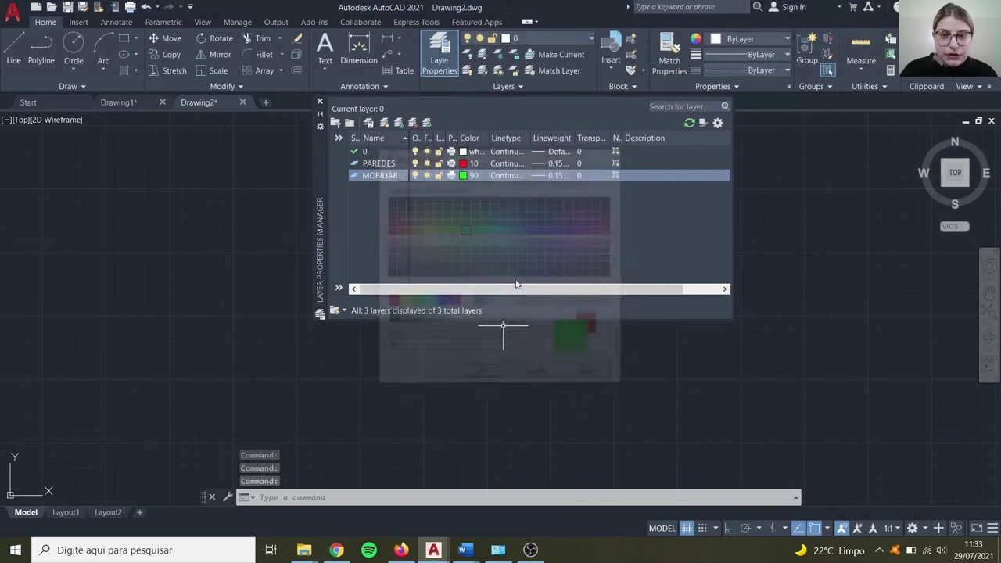
{"action": "left_click", "coordinate": [555, 175]}
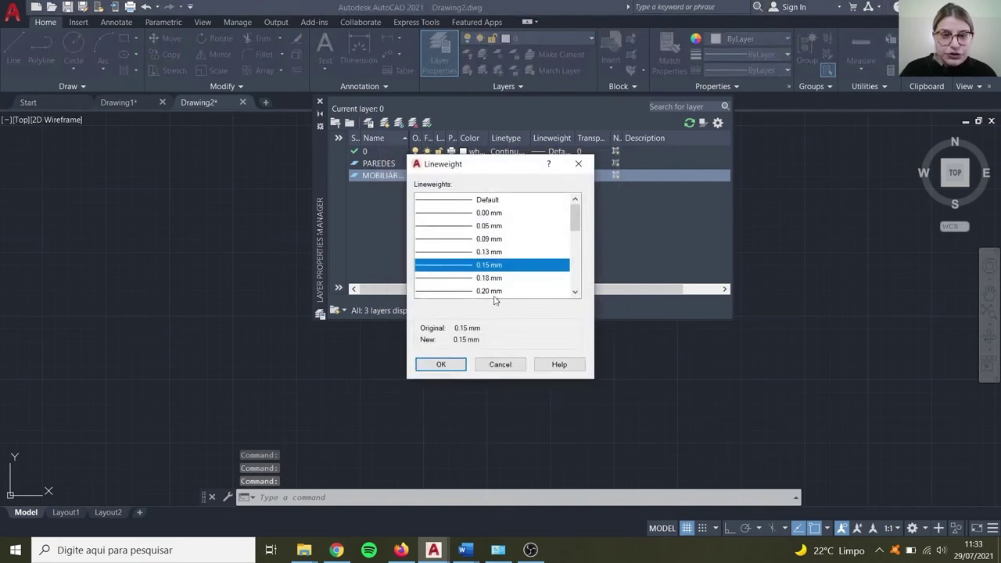
{"action": "left_click", "coordinate": [489, 226]}
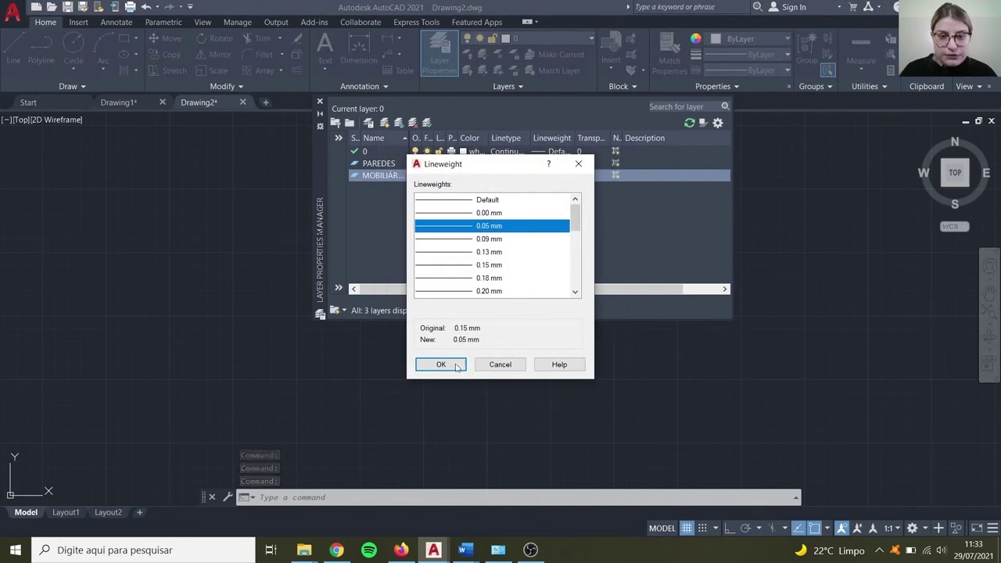
{"action": "left_click", "coordinate": [455, 365]}
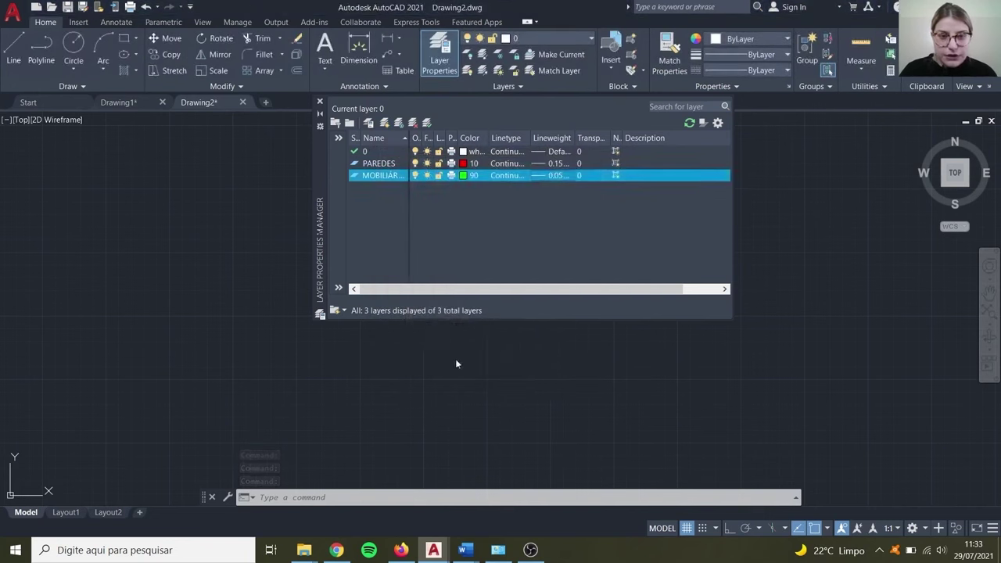
Step: Add a layer named ESQUADRIAS and set its color to yellow
{"action": "left_click", "coordinate": [383, 124]}
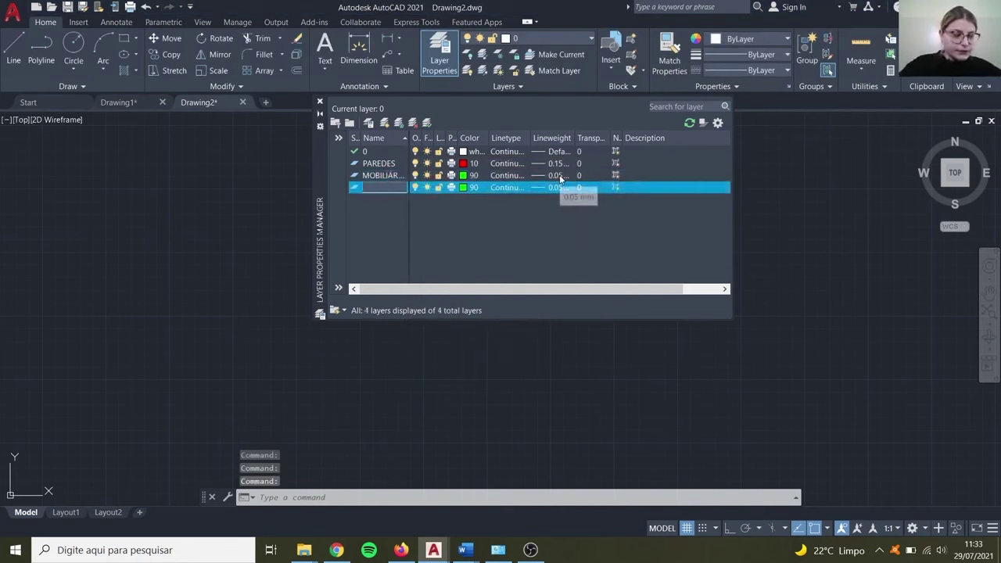
{"action": "type", "text": "ESQUADRIAS"}
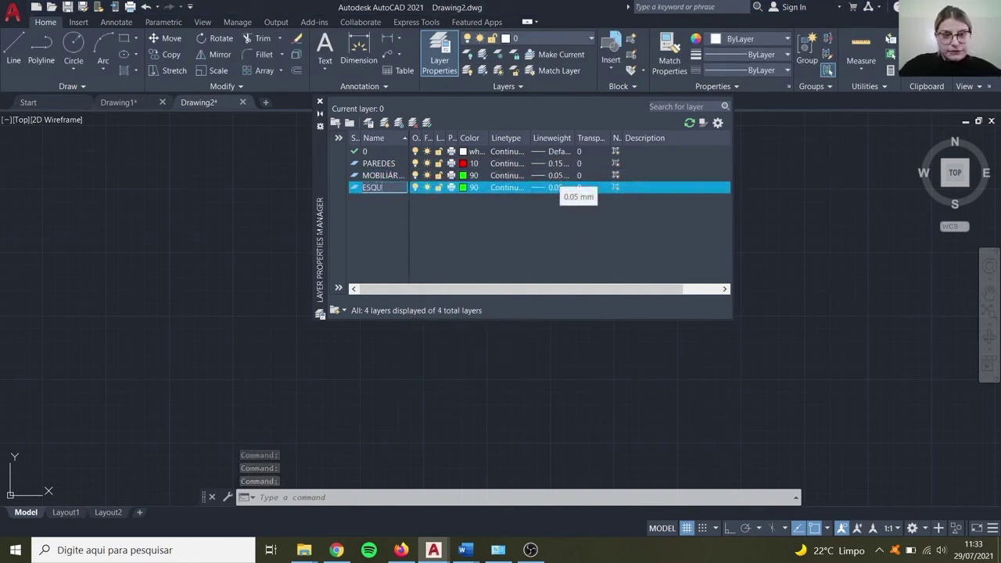
{"action": "left_click", "coordinate": [468, 193]}
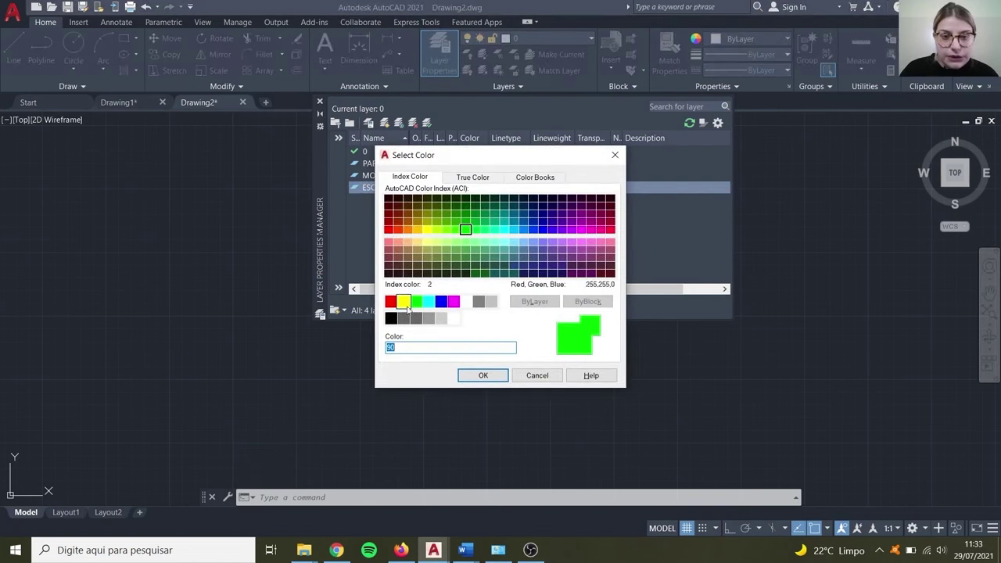
{"action": "left_click", "coordinate": [403, 301]}
{"action": "left_click", "coordinate": [484, 375]}
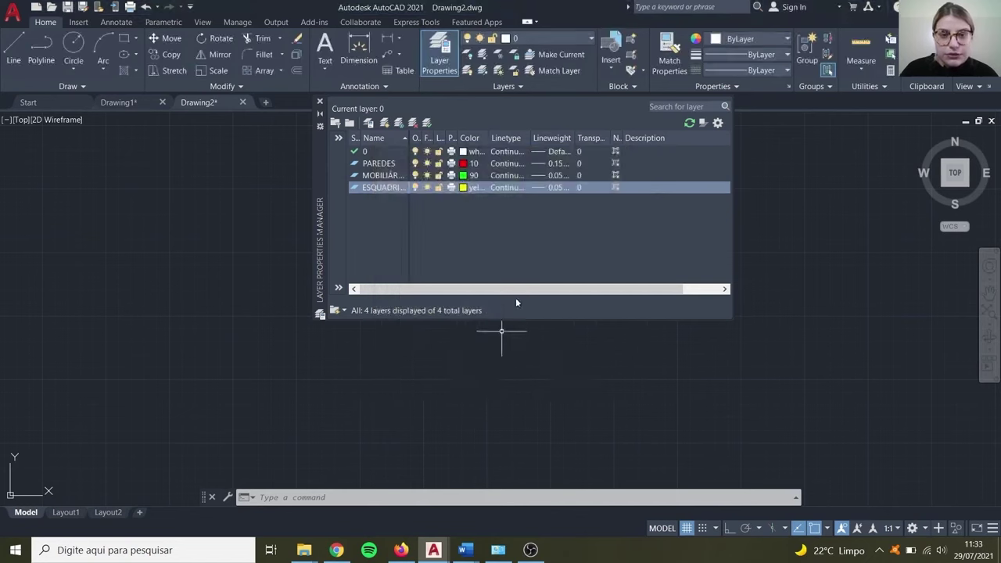
Step: Set the lineweight of the ESQUADRIAS layer to 0.09 mm
{"action": "left_click", "coordinate": [558, 189]}
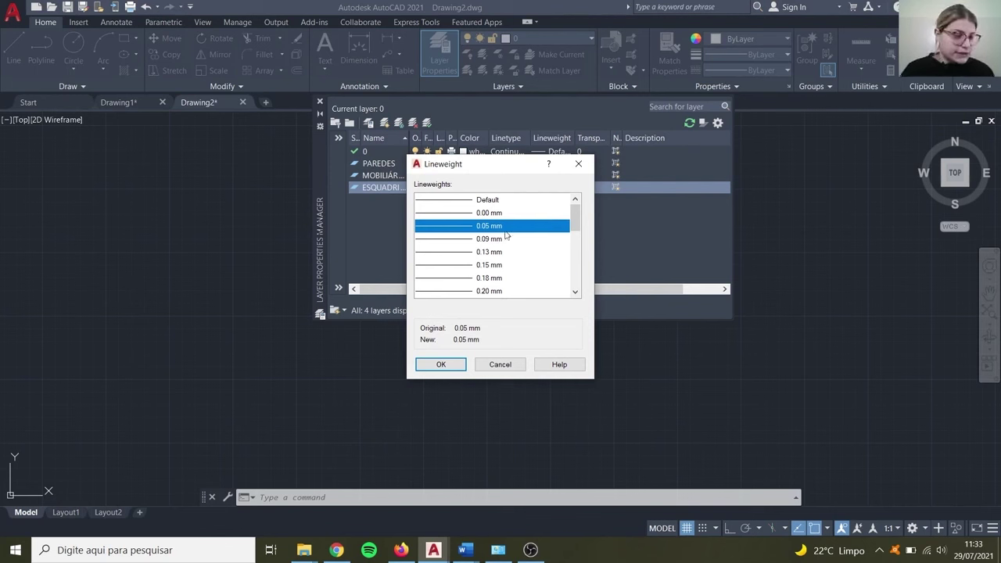
{"action": "scroll", "coordinate": [509, 239], "scroll_direction": "down", "scroll_amount": 1}
{"action": "scroll", "coordinate": [510, 260], "scroll_direction": "up", "scroll_amount": 1}
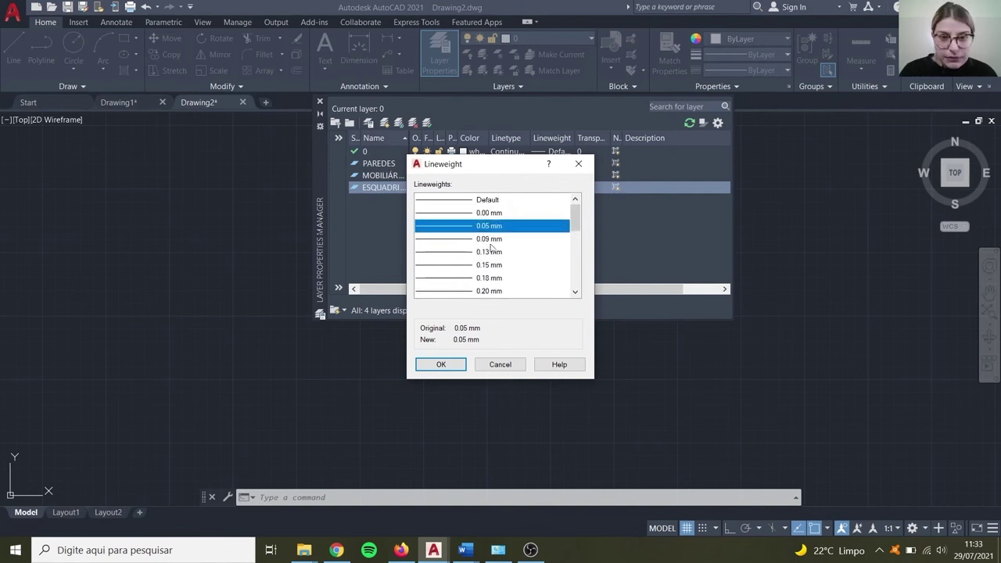
{"action": "left_click", "coordinate": [491, 241]}
{"action": "left_click", "coordinate": [442, 364]}
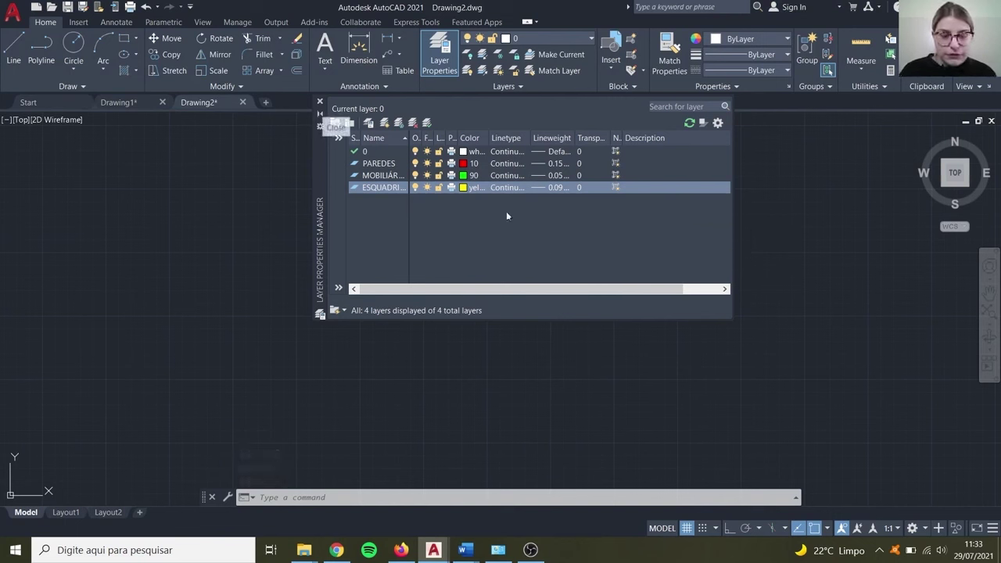
Step: Close the layer manager and make PAREDES the current layer
{"action": "left_click", "coordinate": [319, 102]}
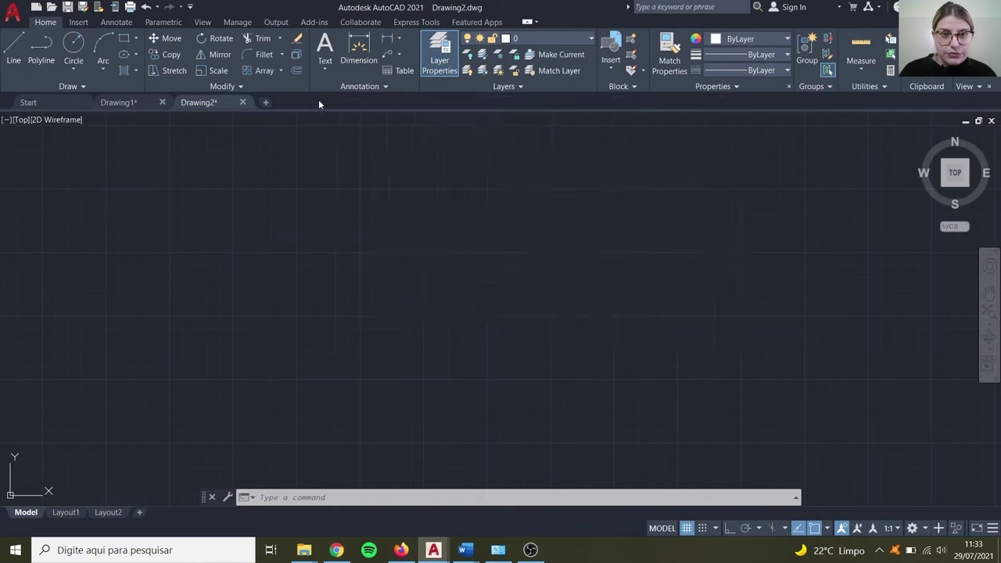
{"action": "left_click", "coordinate": [568, 42]}
{"action": "left_click", "coordinate": [532, 99]}
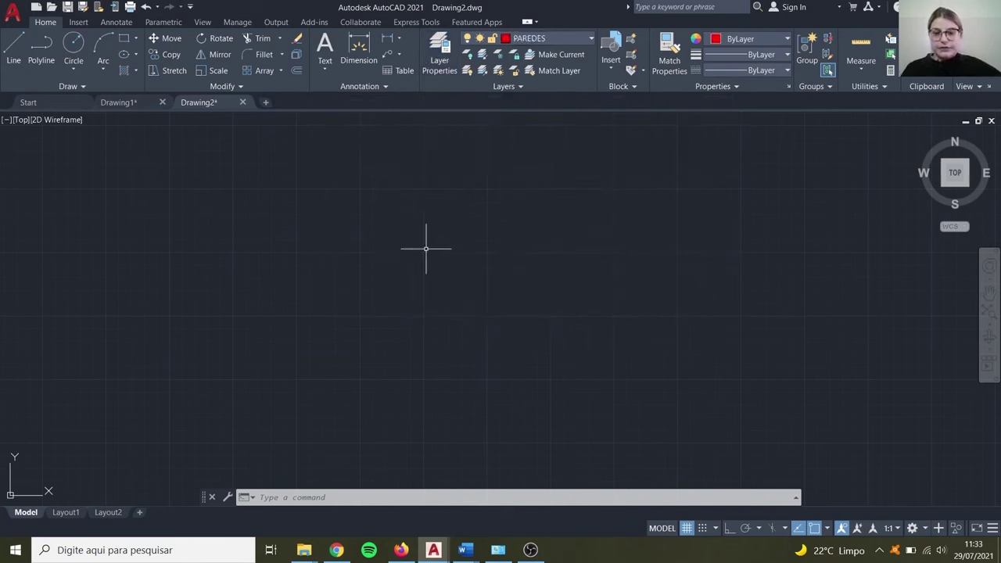
{"action": "type", "text": "l"}
{"action": "key", "text": "Return"}
{"action": "left_click", "coordinate": [381, 225]}
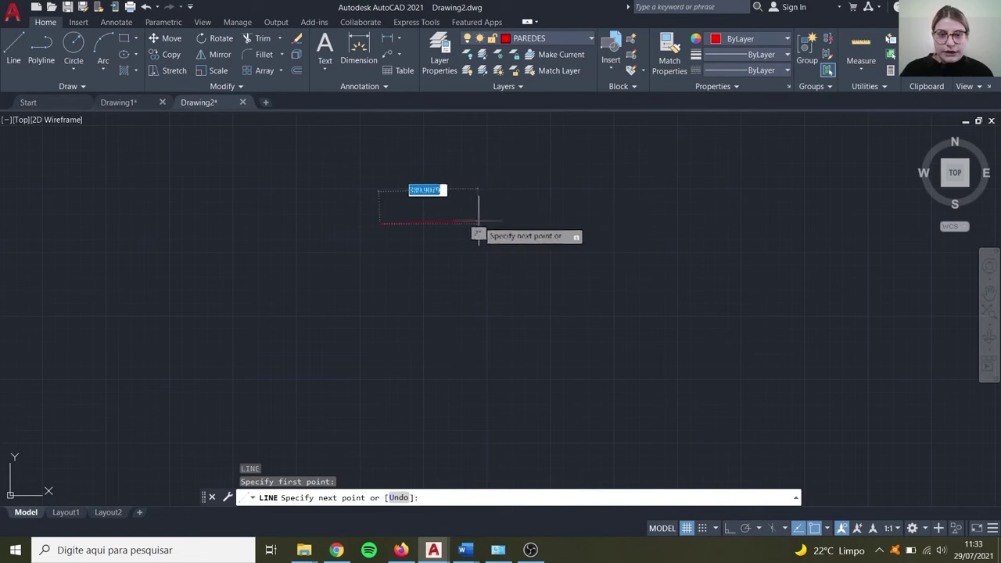
{"action": "key", "text": "Escape"}
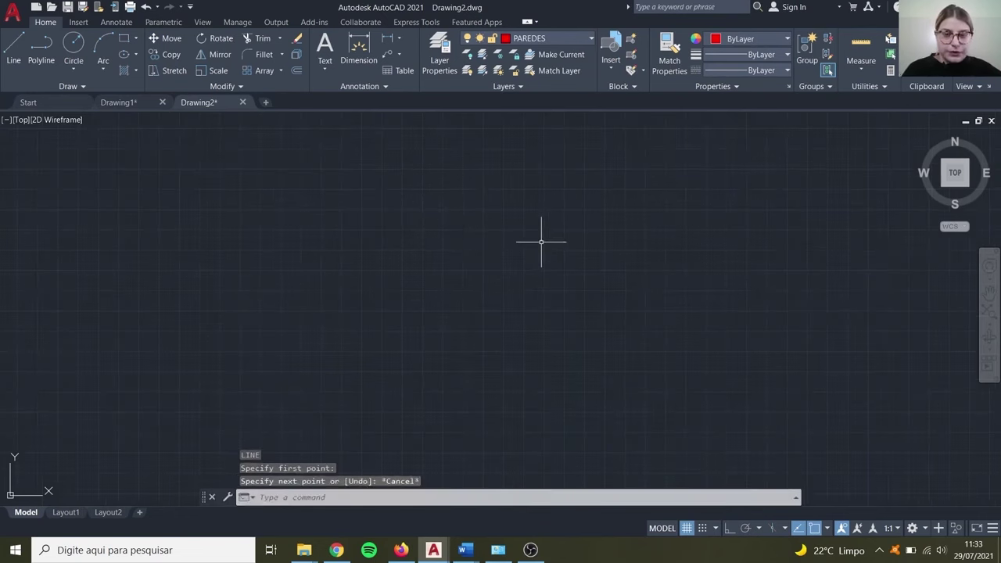
Step: Configure the drawing units to decimal length with 0.00 precision and an insertion scale in centimeters
{"action": "type", "text": "DUNI"}
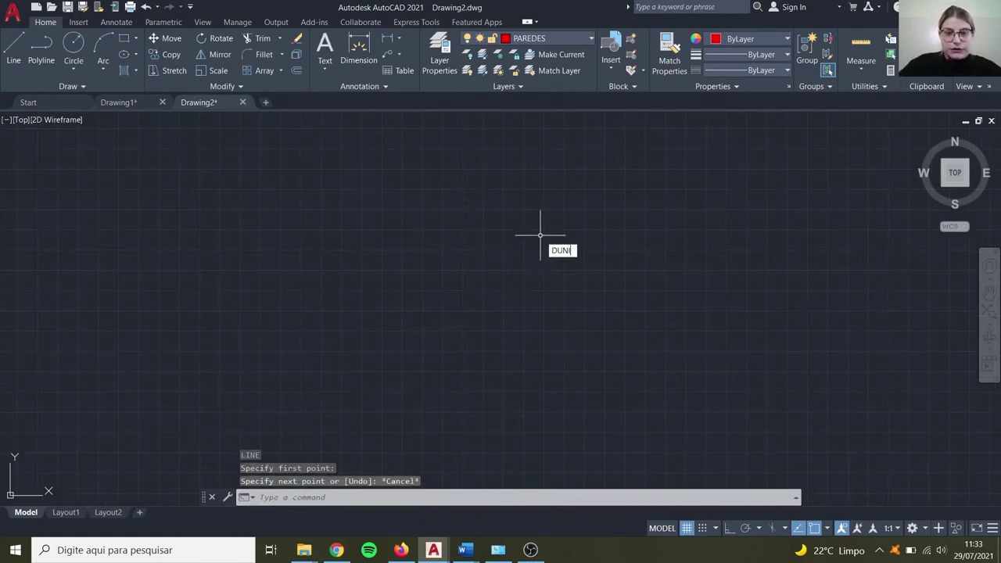
{"action": "type", "text": "TS"}
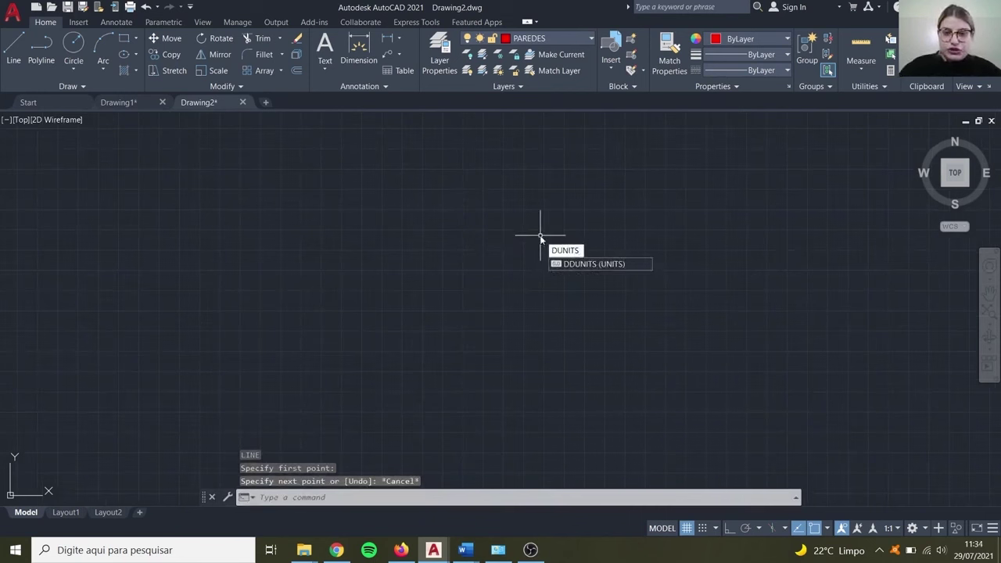
{"action": "key", "text": "Return"}
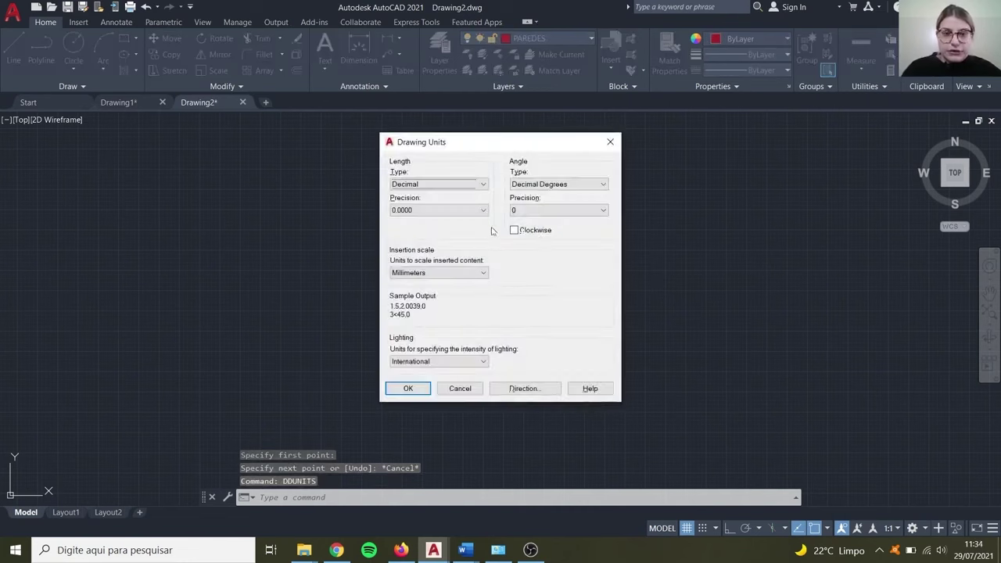
{"action": "left_click", "coordinate": [482, 182]}
{"action": "left_click", "coordinate": [495, 180]}
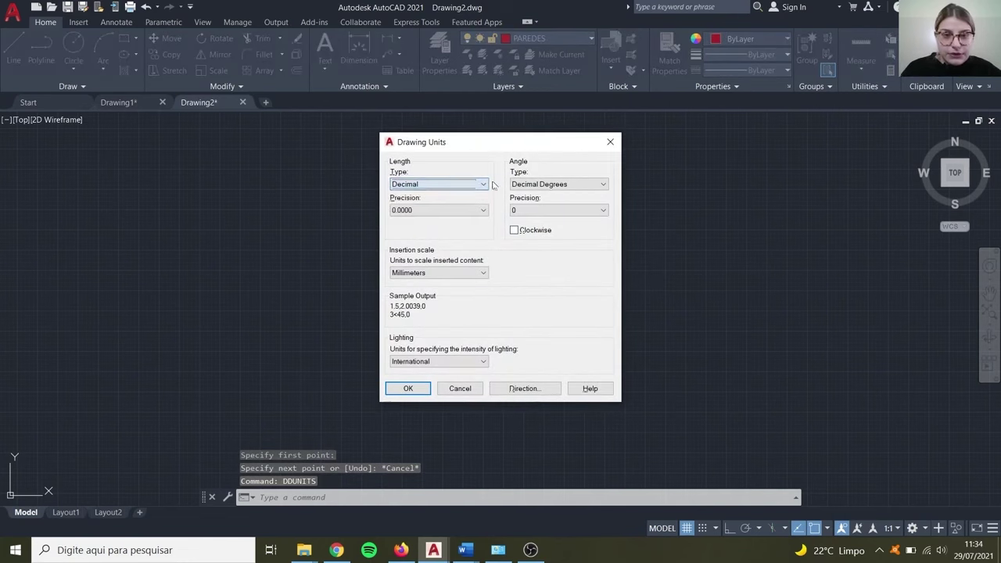
{"action": "left_click", "coordinate": [482, 210]}
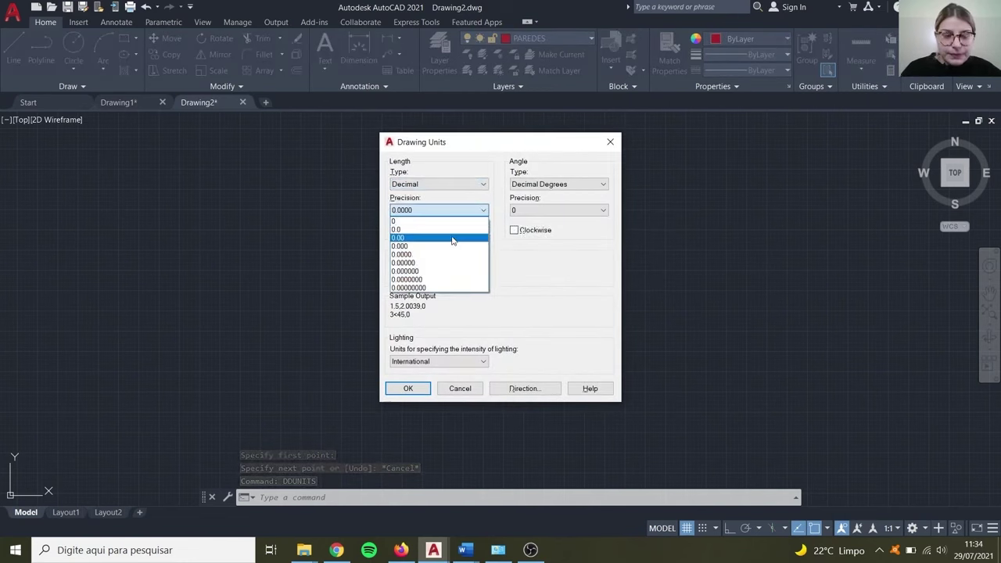
{"action": "left_click", "coordinate": [475, 232]}
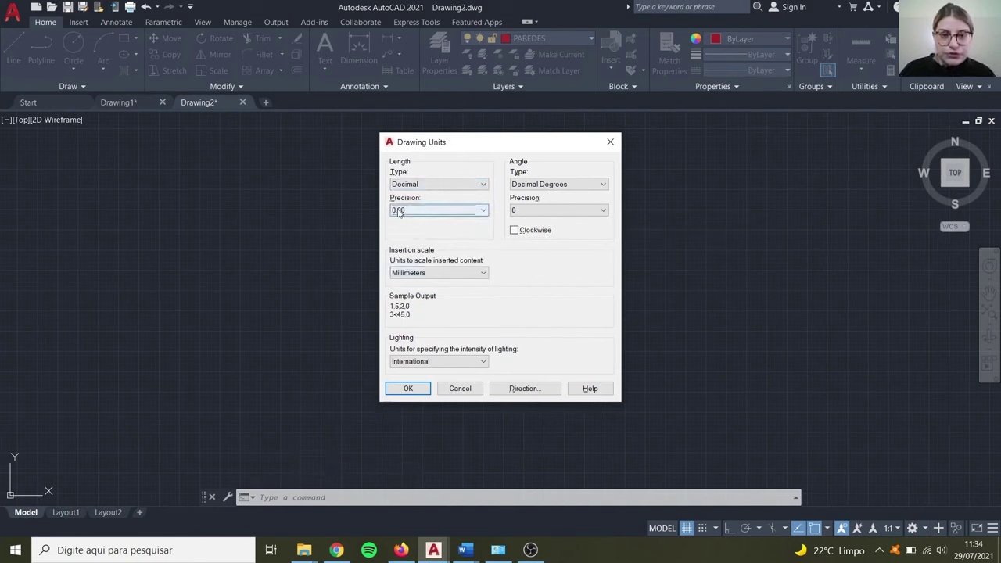
{"action": "left_click", "coordinate": [482, 273]}
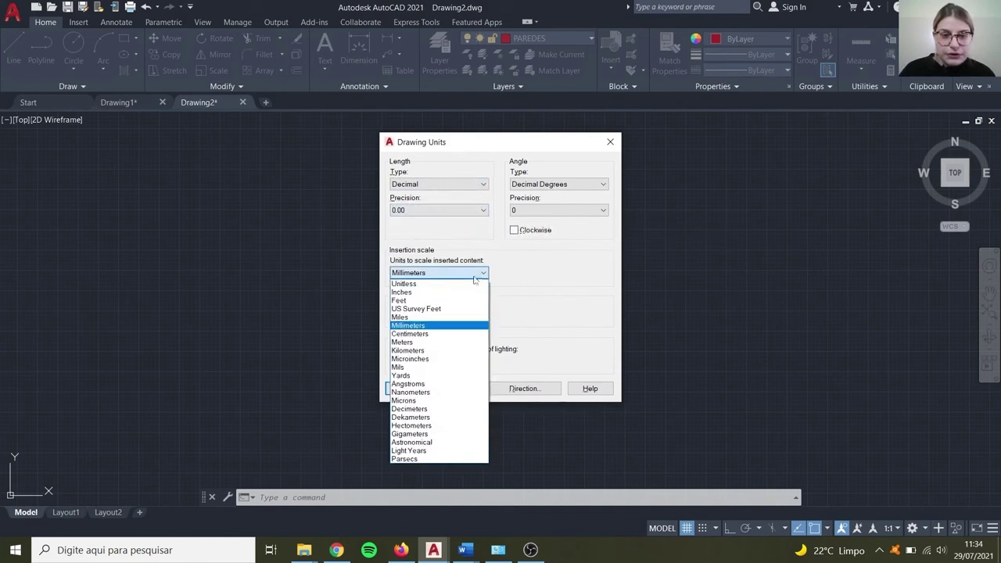
{"action": "left_click", "coordinate": [436, 334]}
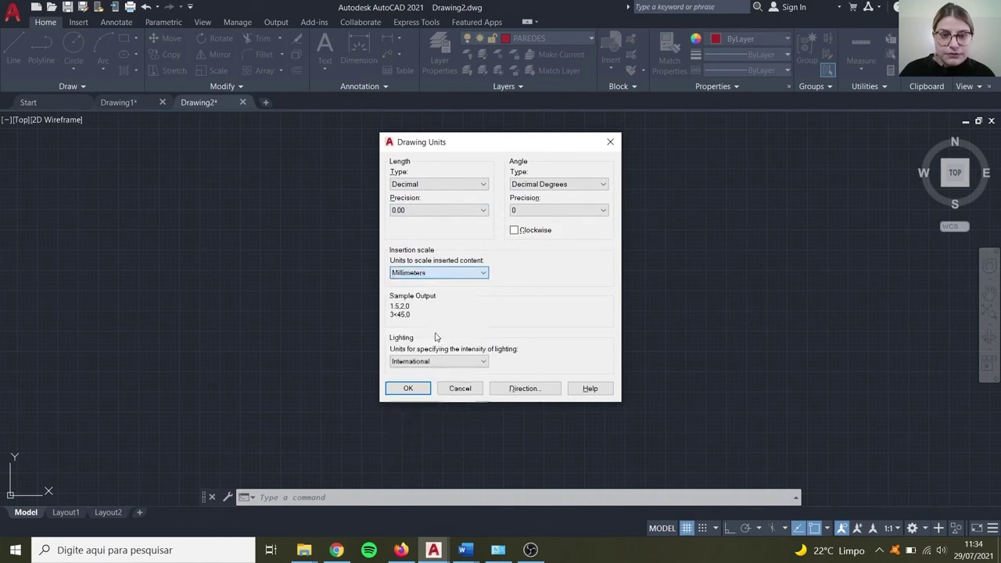
{"action": "left_click", "coordinate": [407, 387]}
Step: Begin the room outline with a horizontal line 200 units long to the right, with Ortho mode turned on
{"action": "type", "text": "L"}
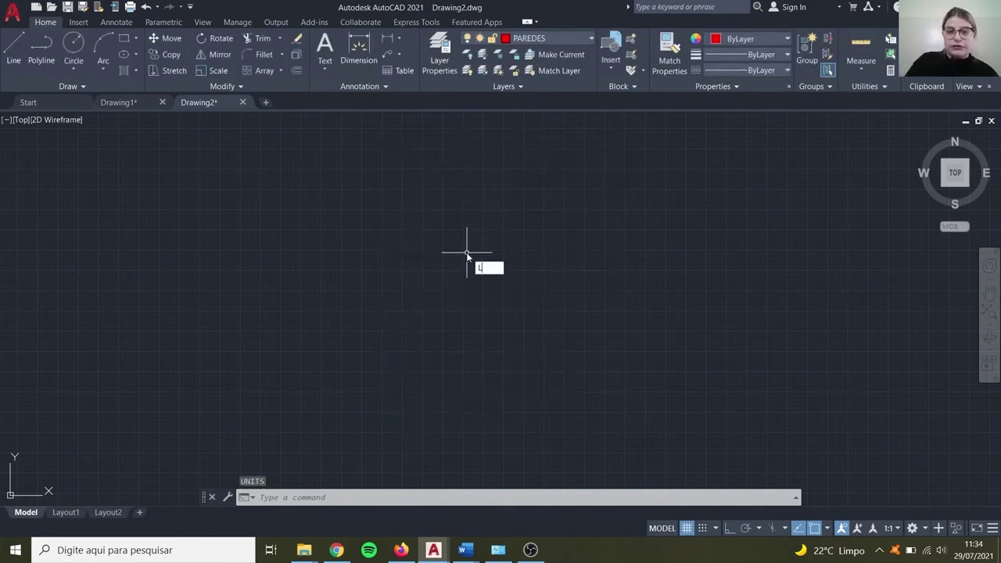
{"action": "key", "text": "Return"}
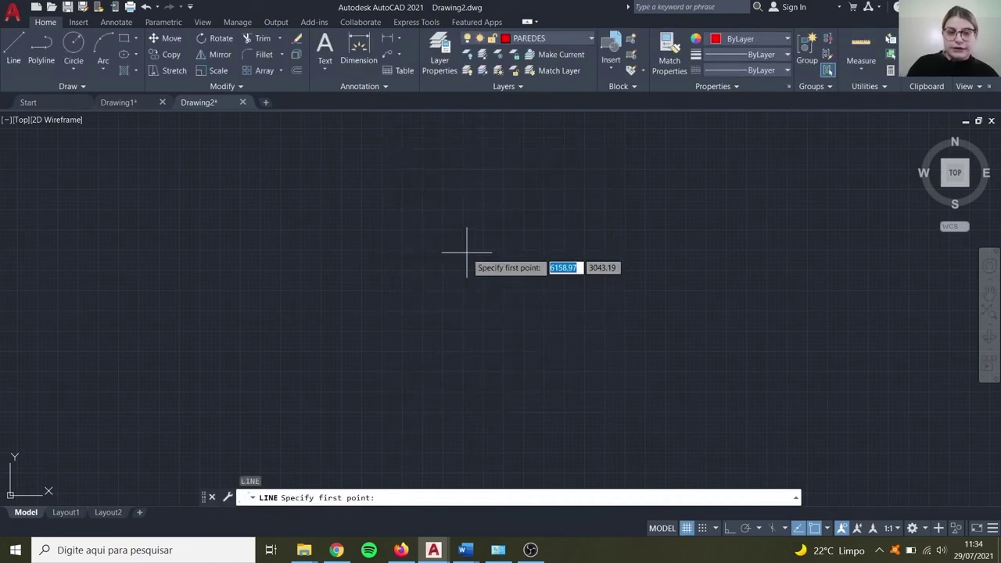
{"action": "left_click", "coordinate": [404, 231]}
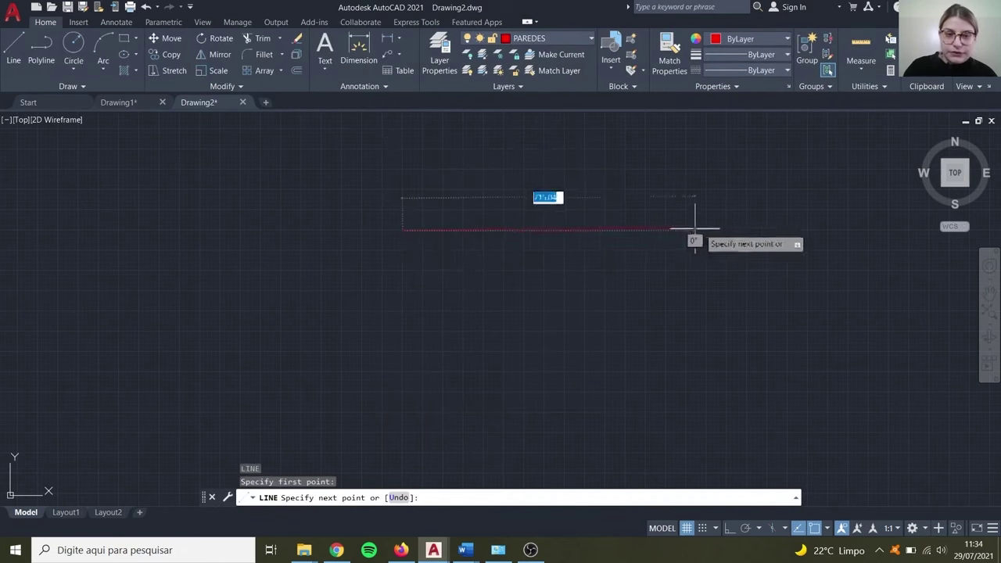
{"action": "left_click", "coordinate": [730, 532]}
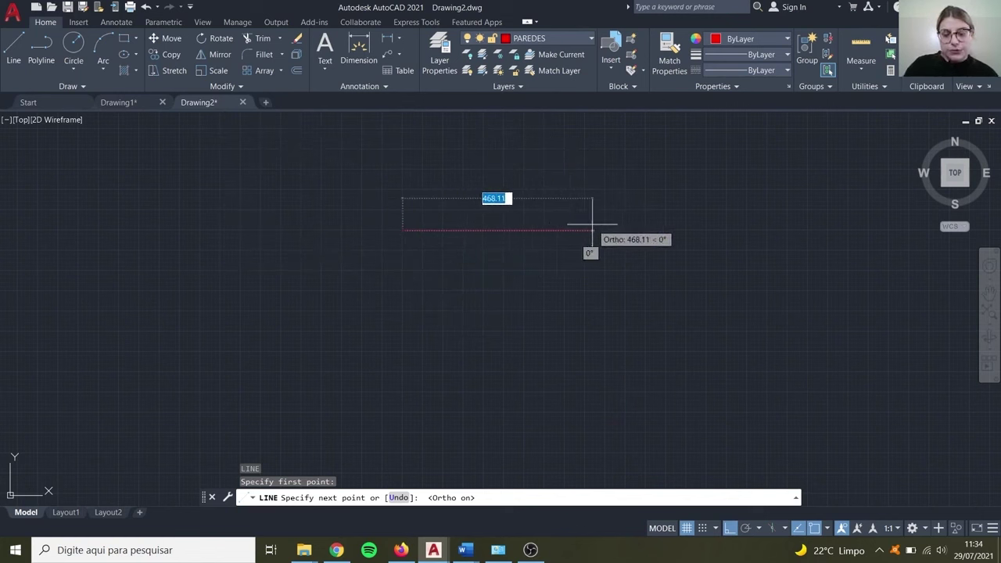
{"action": "type", "text": "200"}
{"action": "key", "text": "Return"}
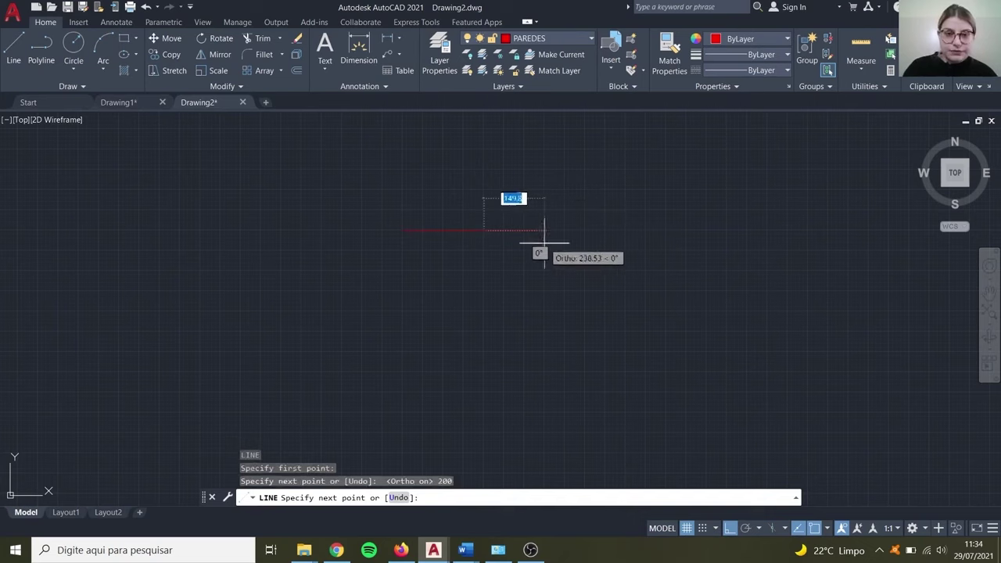
Step: Continue the outline 150 units down and 200 units back to the left, and close it at the starting corner
{"action": "scroll", "coordinate": [491, 279], "scroll_direction": "up", "scroll_amount": 3}
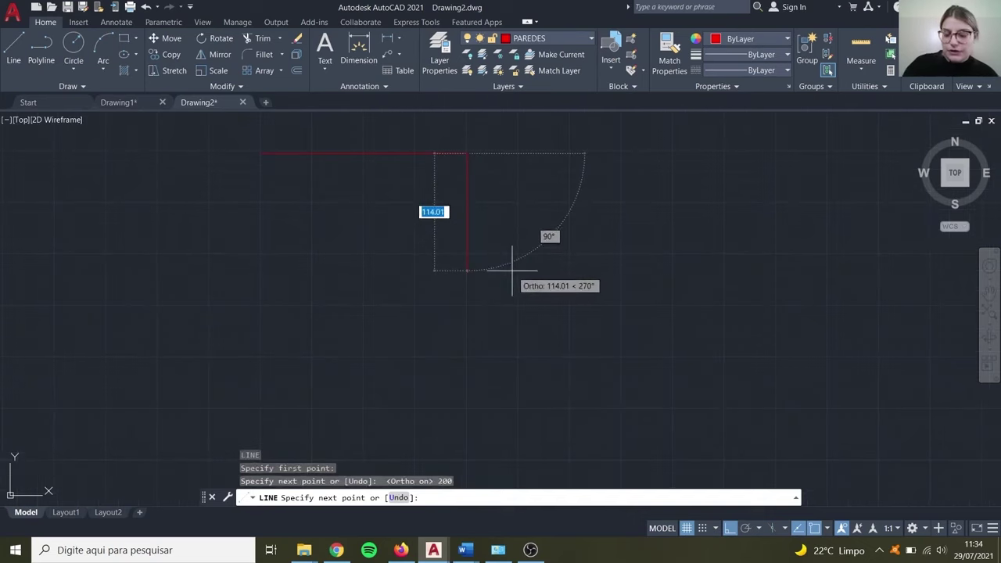
{"action": "type", "text": "150"}
{"action": "key", "text": "Return"}
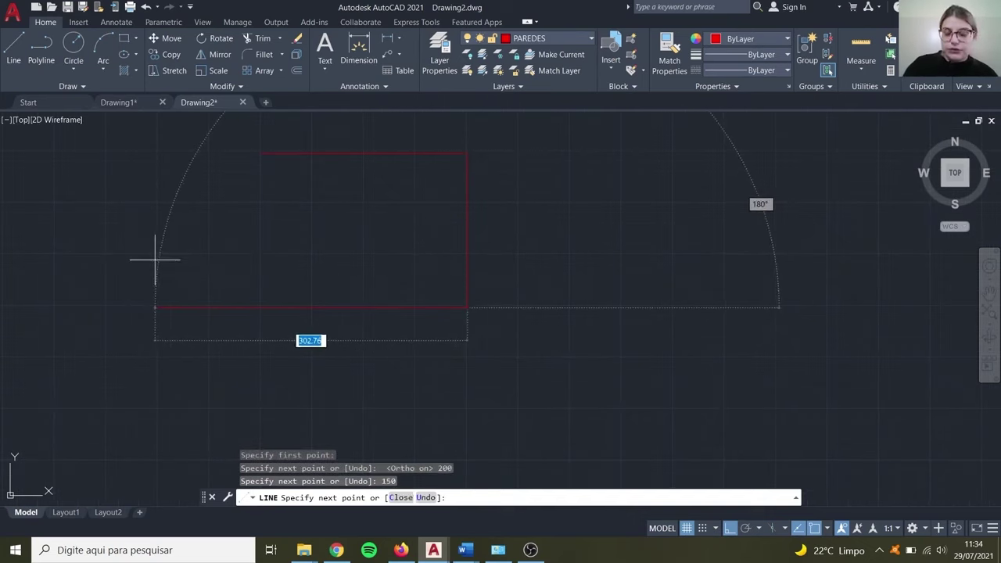
{"action": "type", "text": "200"}
{"action": "key", "text": "Return"}
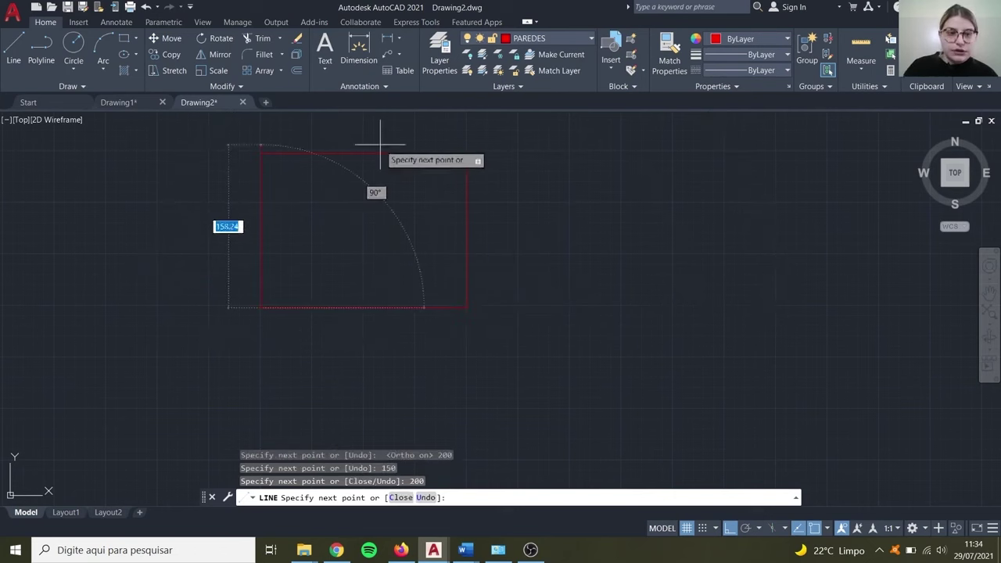
{"action": "left_click", "coordinate": [262, 154]}
{"action": "key", "text": "Escape"}
Step: Join the four lines of the room outline into a single polyline
{"action": "middle_click_drag", "start_coordinate": [324, 190], "coordinate": [443, 230]}
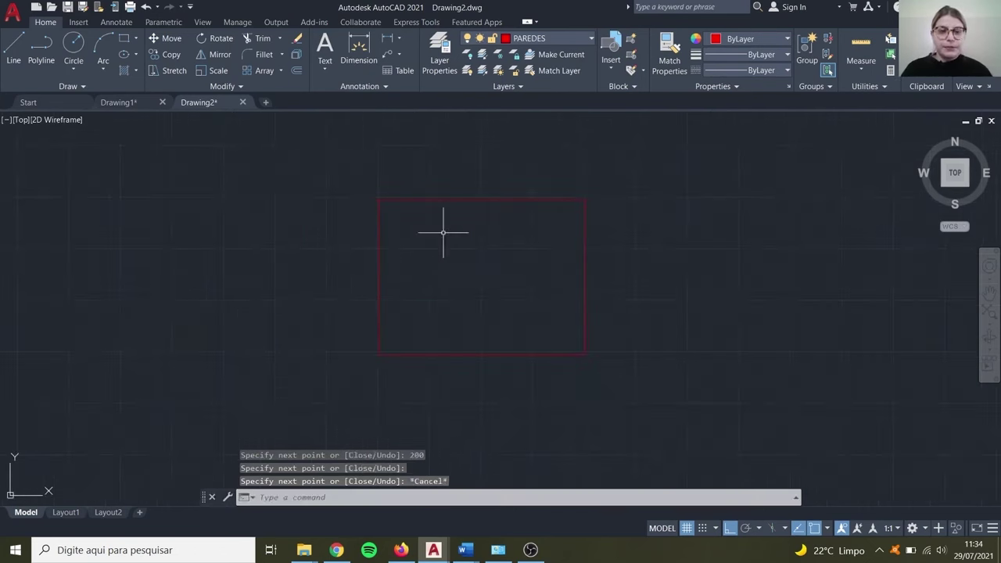
{"action": "scroll", "coordinate": [468, 268], "scroll_direction": "up", "scroll_amount": 2}
{"action": "scroll", "coordinate": [410, 242], "scroll_direction": "down", "scroll_amount": 2}
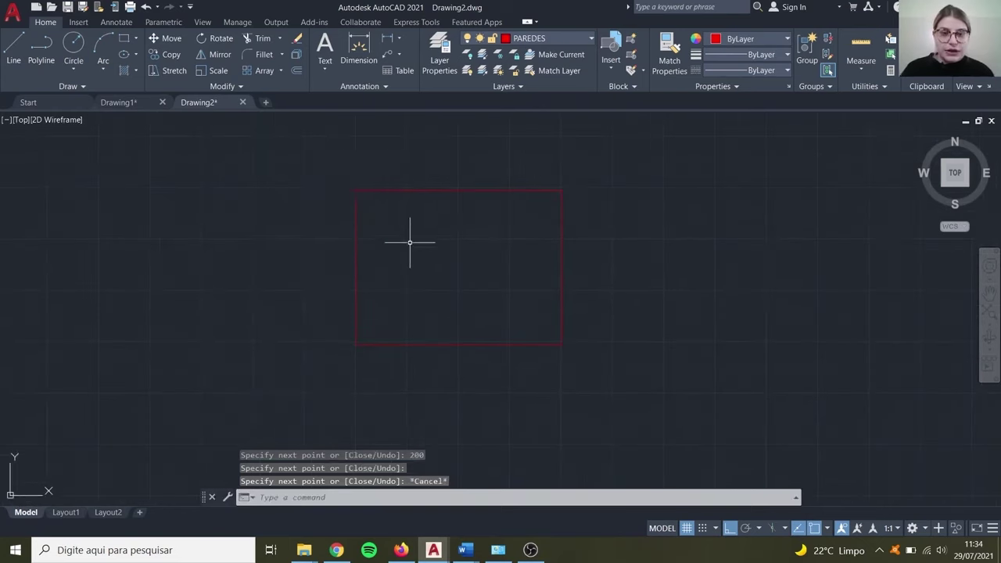
{"action": "left_click", "coordinate": [349, 180]}
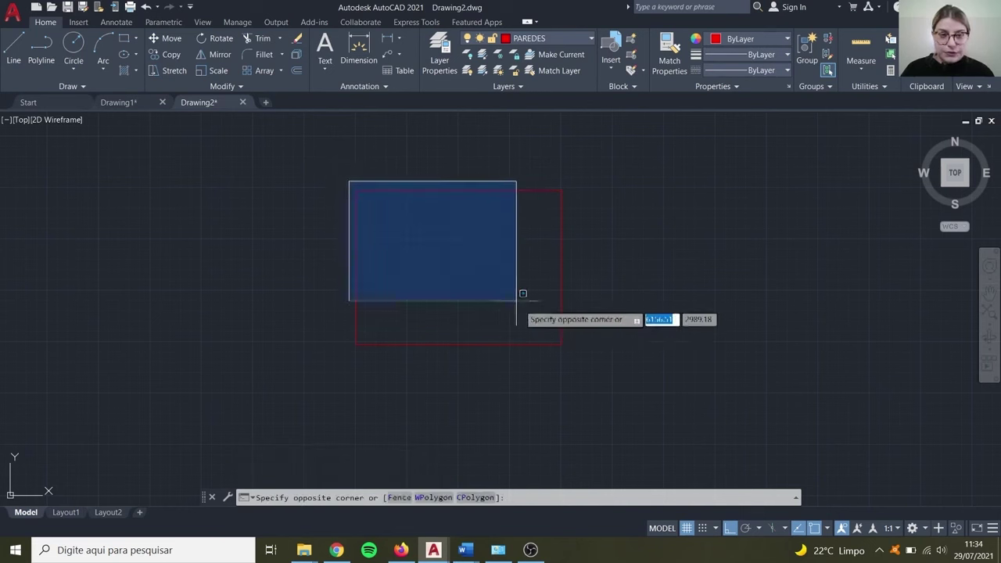
{"action": "left_click", "coordinate": [586, 364]}
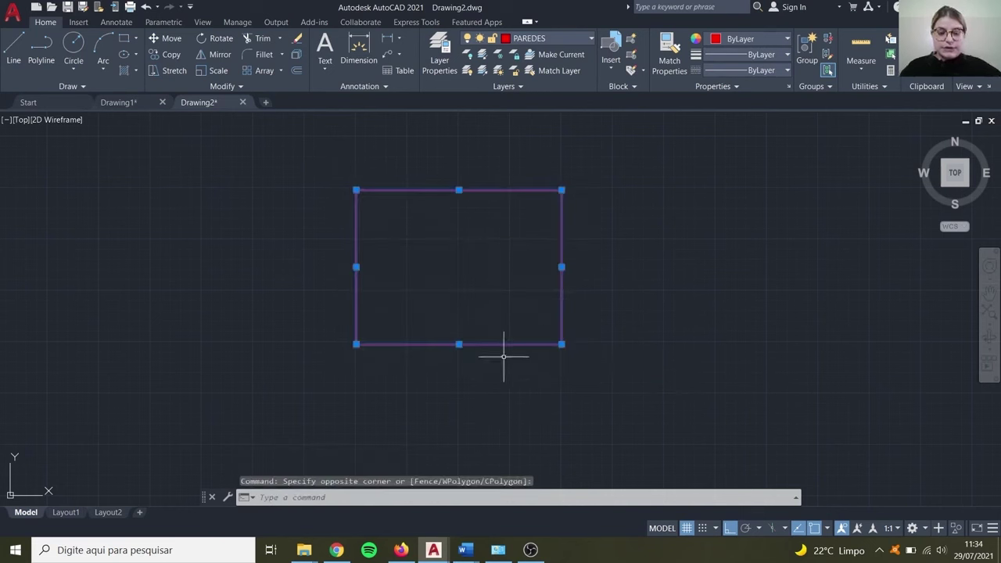
{"action": "type", "text": "JOIN"}
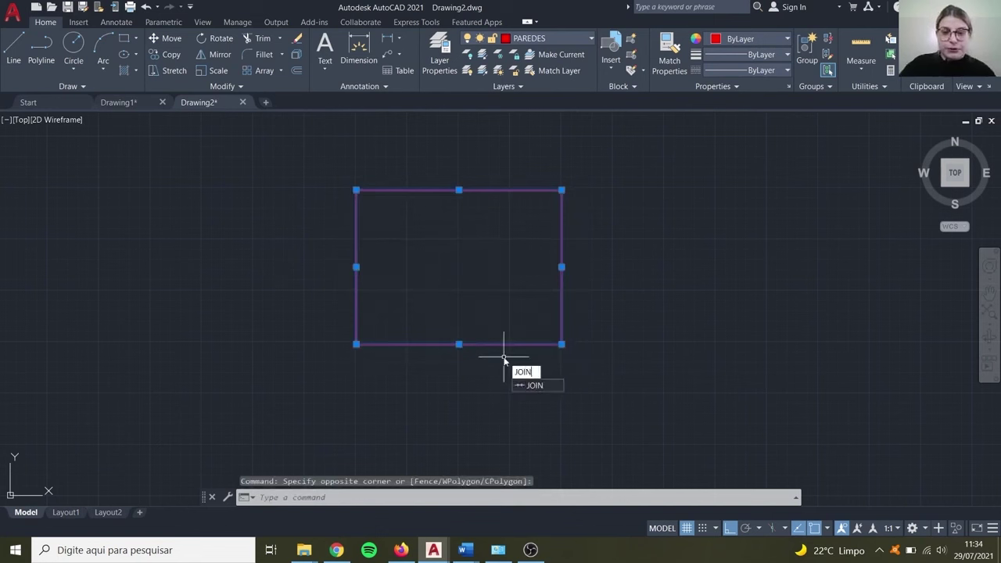
{"action": "key", "text": "Return"}
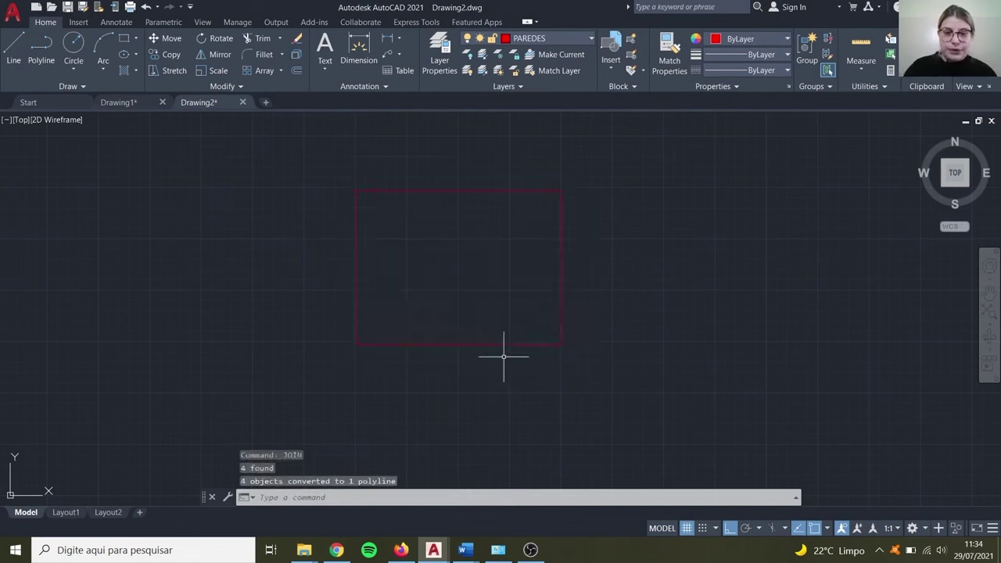
{"action": "left_click", "coordinate": [547, 324]}
{"action": "left_click", "coordinate": [506, 365]}
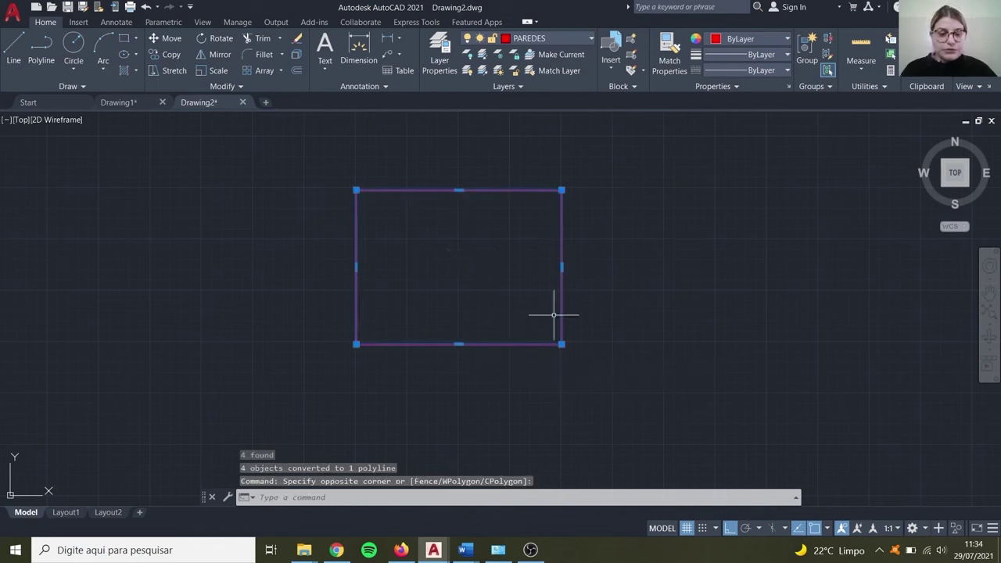
{"action": "key", "text": "Escape"}
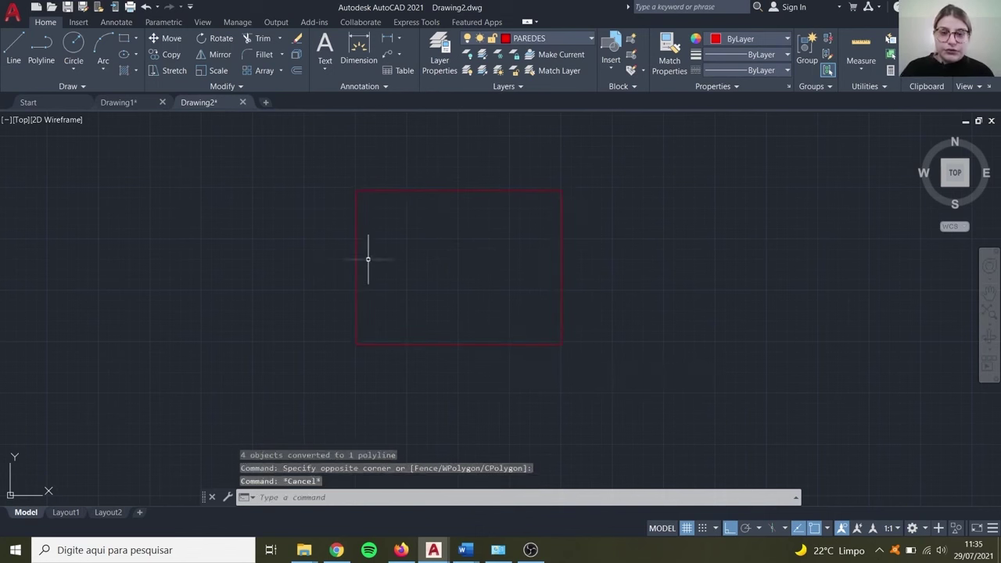
{"action": "type", "text": "rec"}
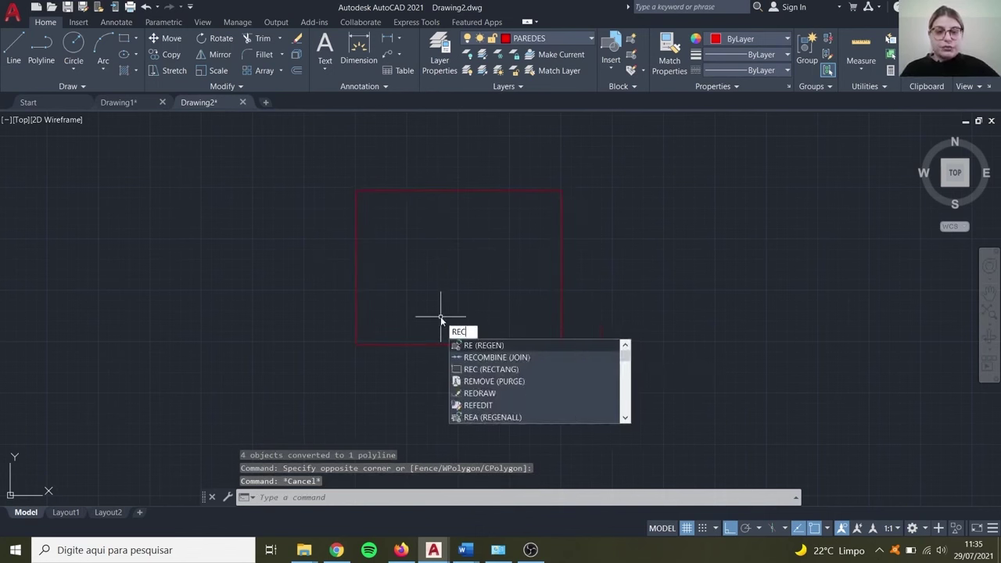
{"action": "key", "text": "Escape"}
{"action": "key", "text": "Return"}
{"action": "left_click", "coordinate": [626, 225]}
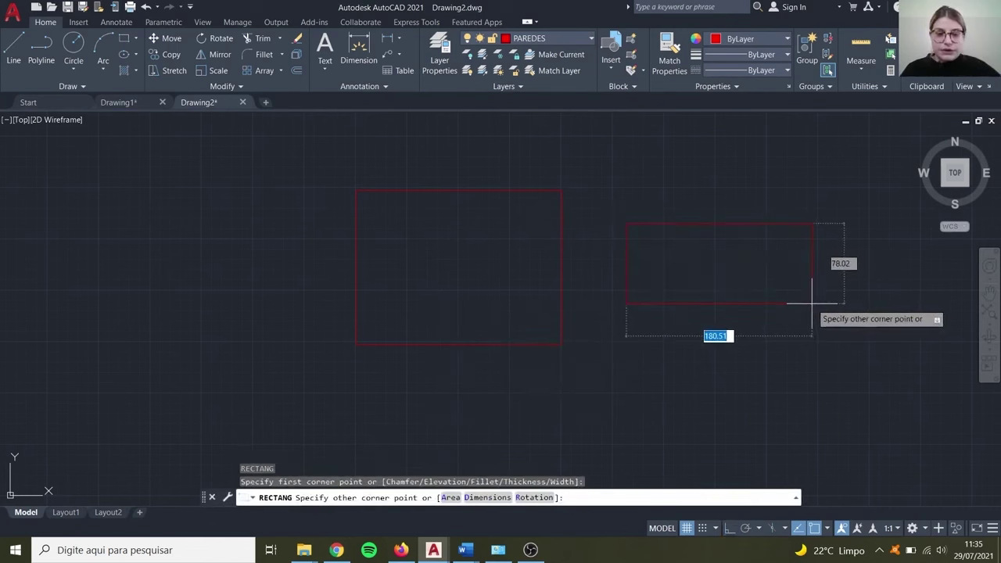
{"action": "key", "text": "Escape"}
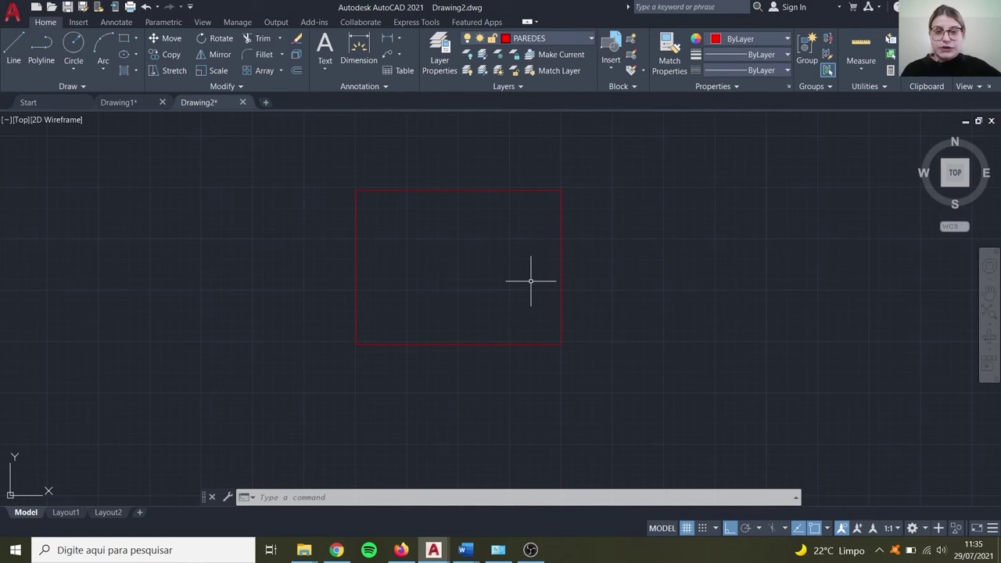
{"action": "left_click", "coordinate": [514, 225]}
{"action": "left_click", "coordinate": [493, 188]}
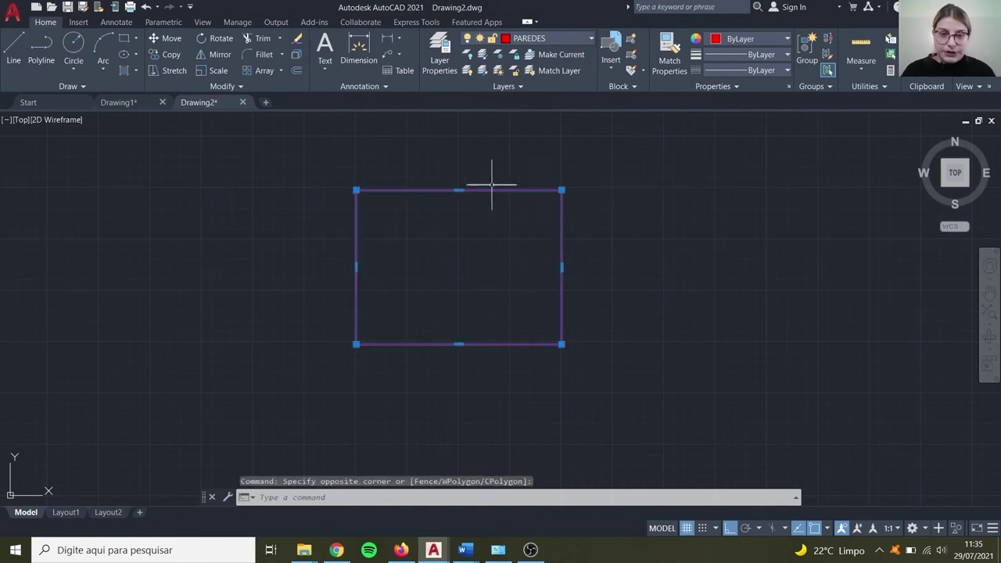
{"action": "key", "text": "Escape"}
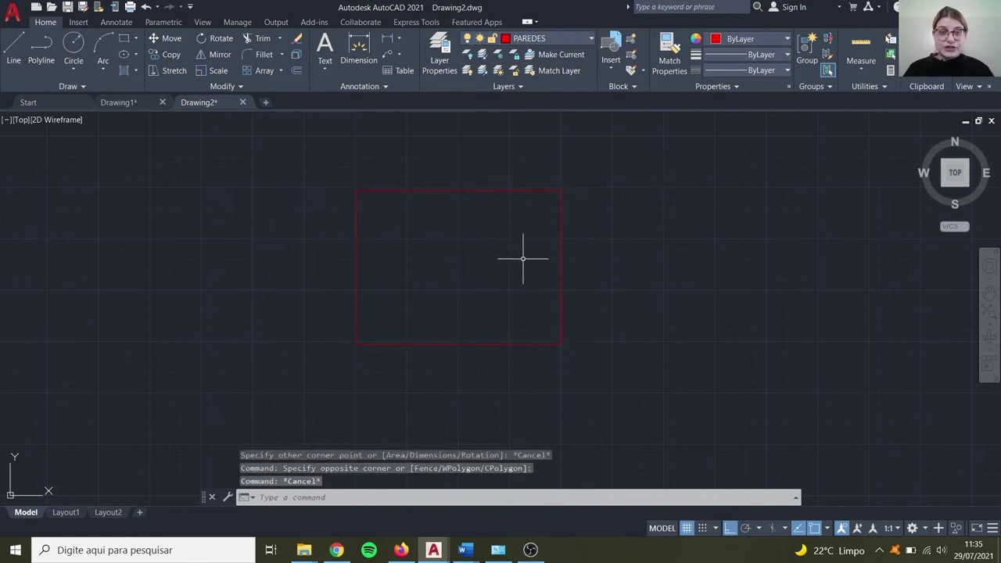
Step: Offset the room outline 15 units outward to form the outer face of the walls
{"action": "type", "text": "o"}
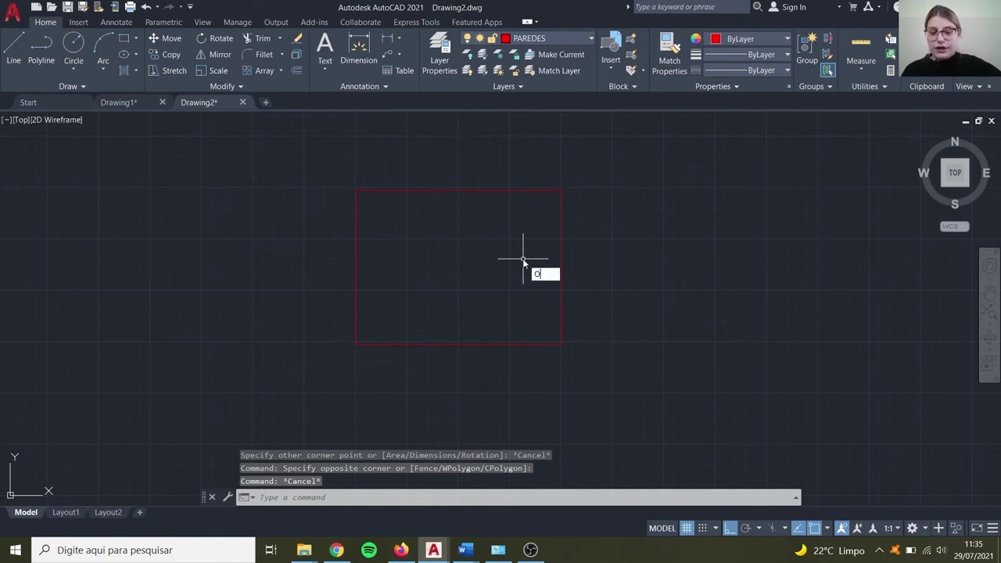
{"action": "key", "text": "Return"}
{"action": "type", "text": "0"}
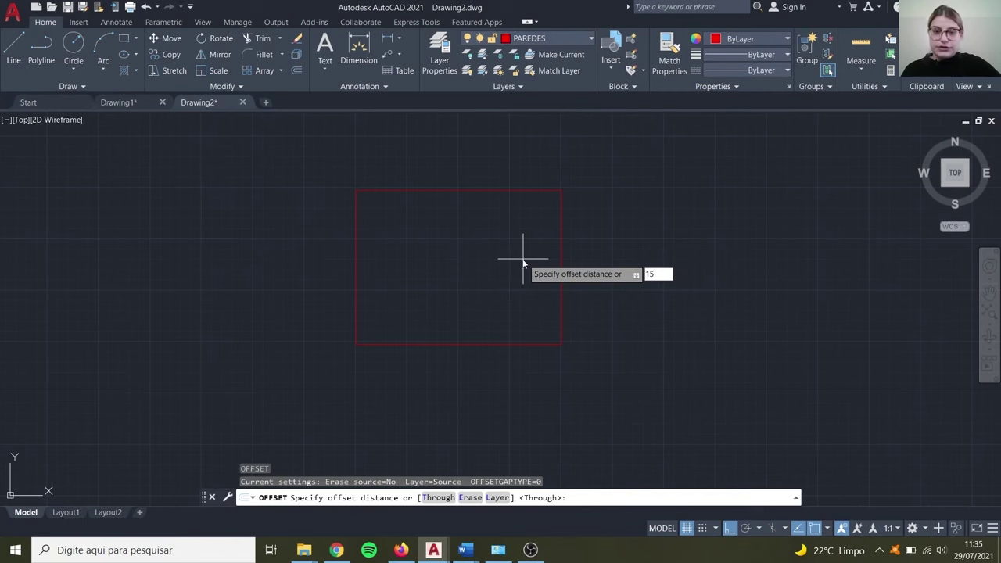
{"action": "type", "text": "5"}
{"action": "key", "text": "Return"}
{"action": "left_click", "coordinate": [509, 191]}
{"action": "left_click", "coordinate": [507, 162]}
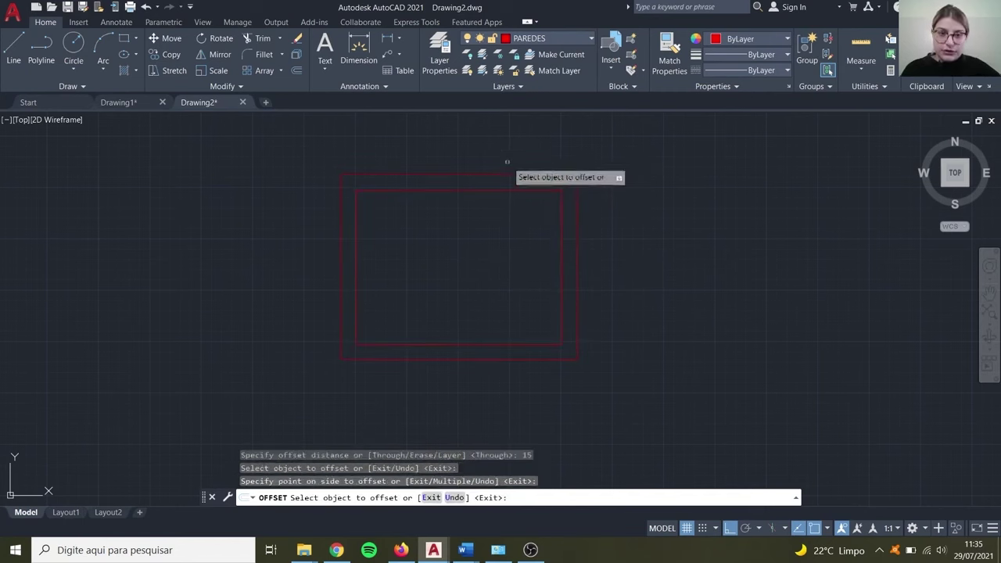
{"action": "key", "text": "Escape"}
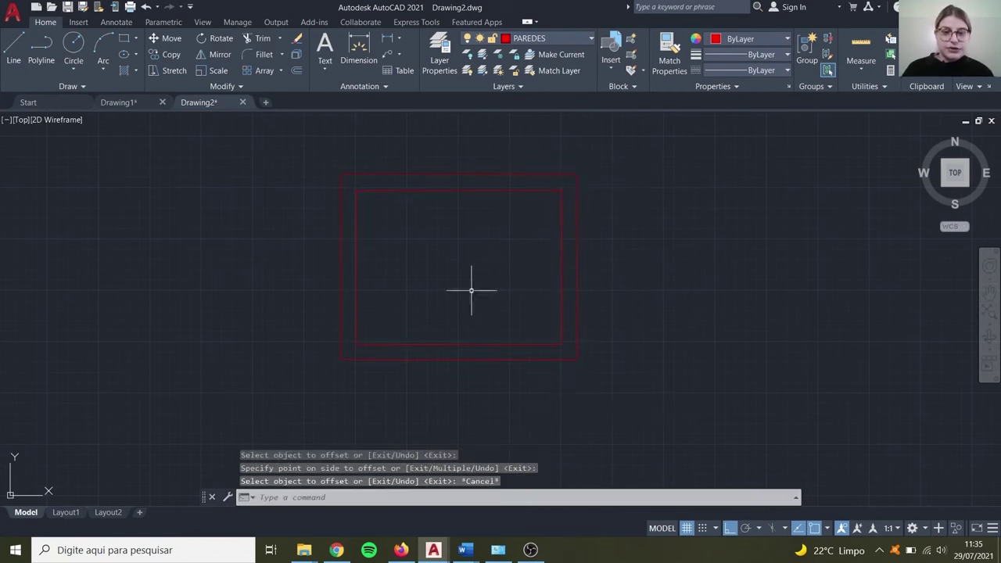
{"action": "scroll", "coordinate": [472, 290], "scroll_direction": "up", "scroll_amount": 2}
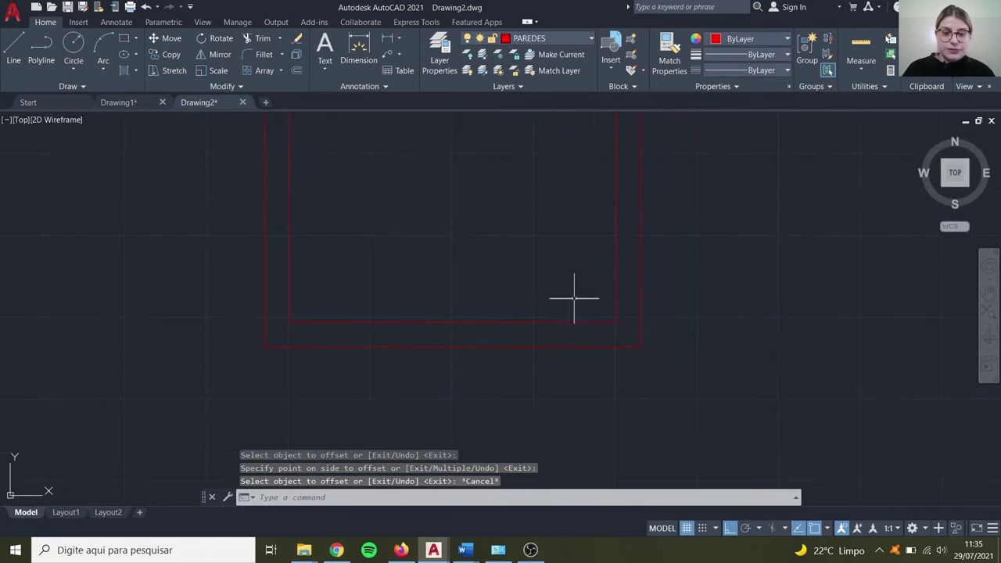
{"action": "scroll", "coordinate": [579, 293], "scroll_direction": "down", "scroll_amount": 2}
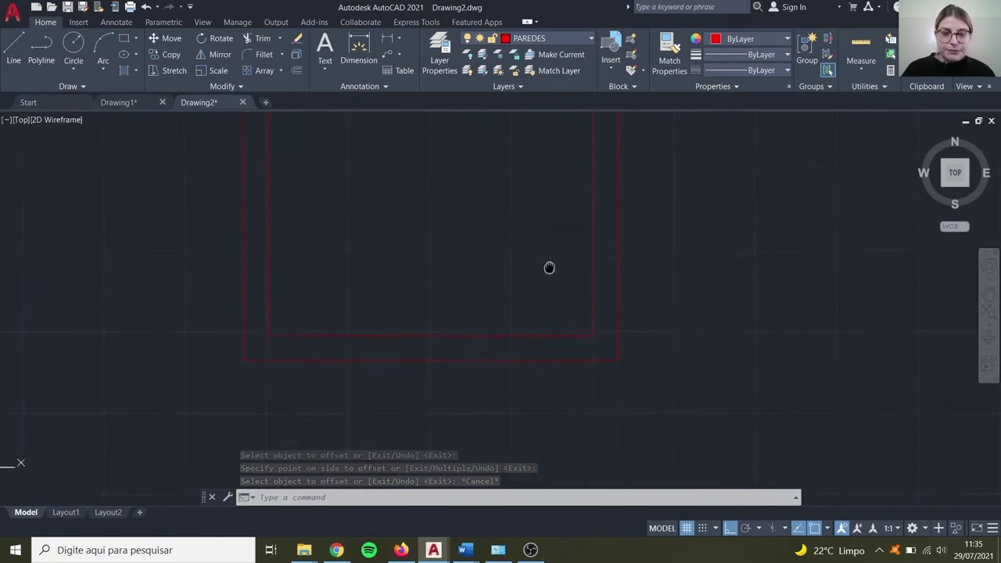
Step: Draw a vertical line with Polar tracking on, from the room's inner lower-right corner down to the outer wall face
{"action": "scroll", "coordinate": [599, 331], "scroll_direction": "up", "scroll_amount": 2}
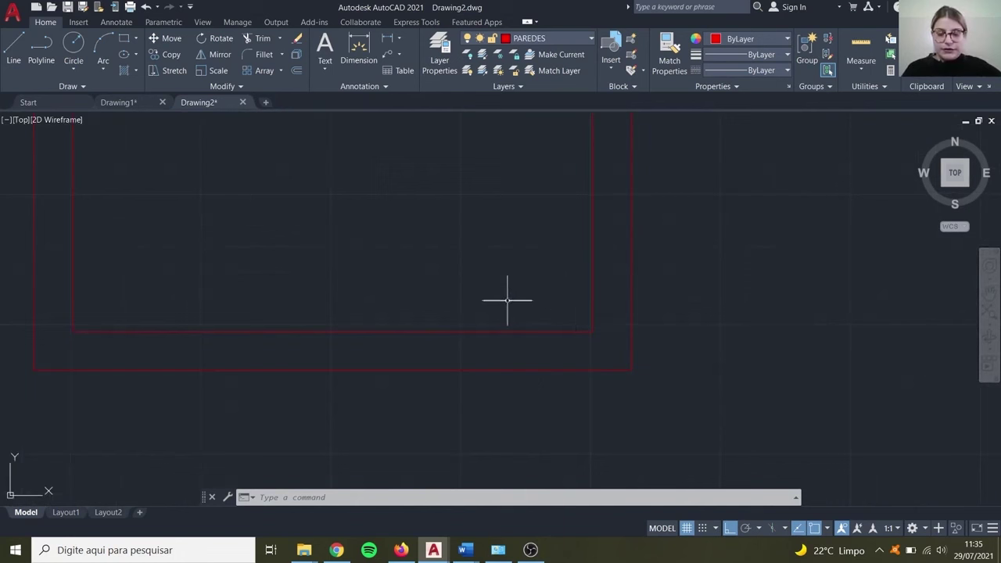
{"action": "key", "text": "Return"}
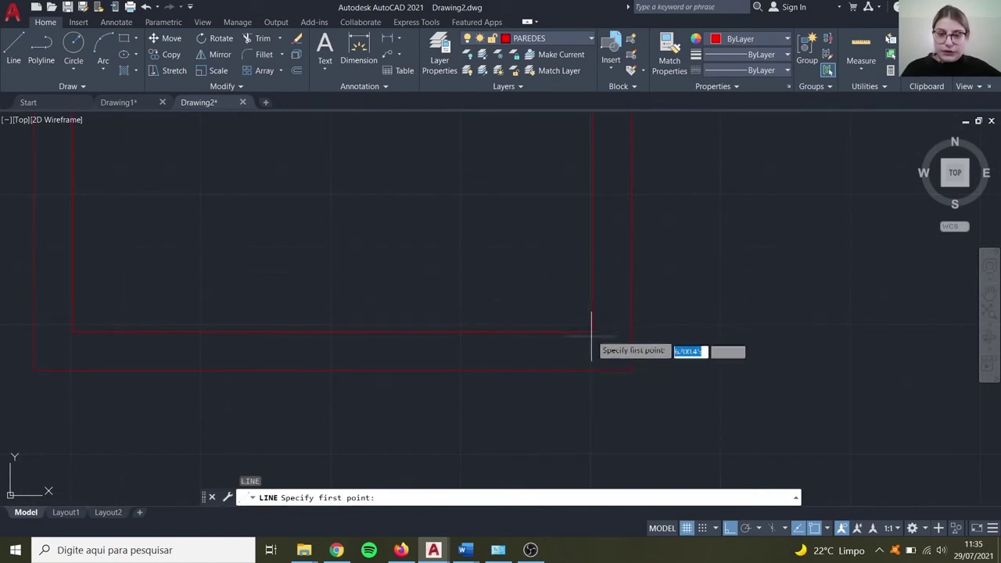
{"action": "left_click", "coordinate": [593, 330]}
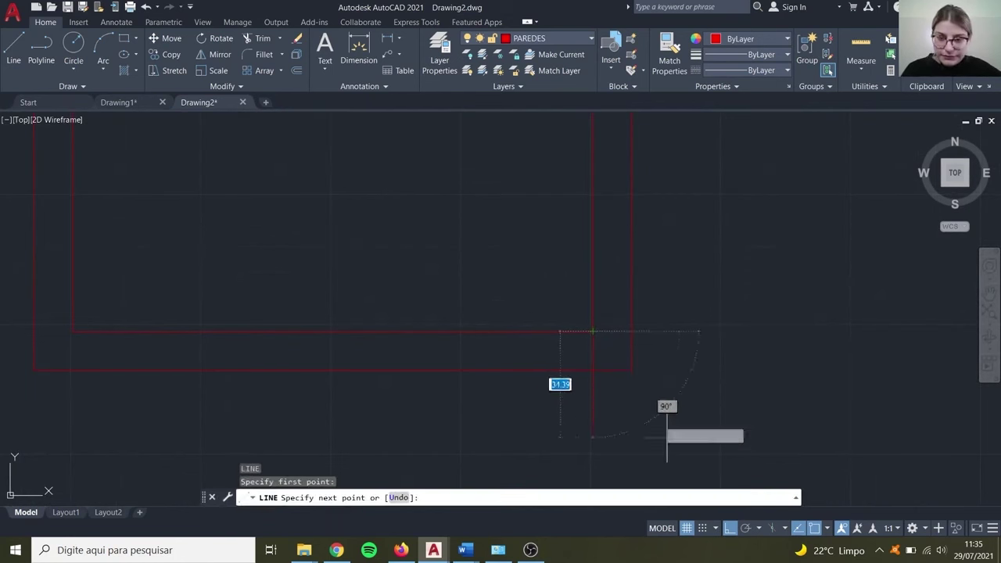
{"action": "left_click", "coordinate": [742, 530]}
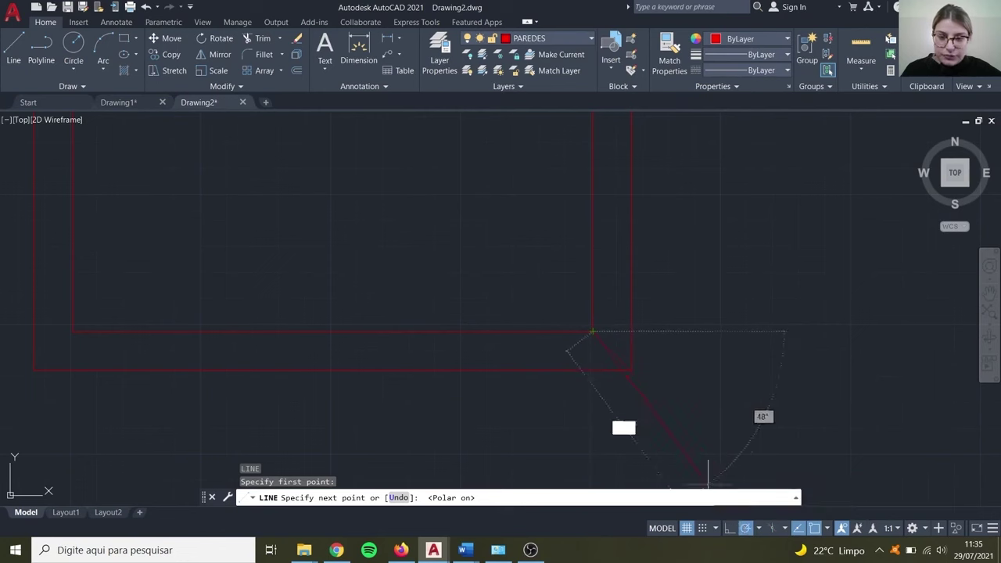
{"action": "scroll", "coordinate": [603, 381], "scroll_direction": "up", "scroll_amount": 2}
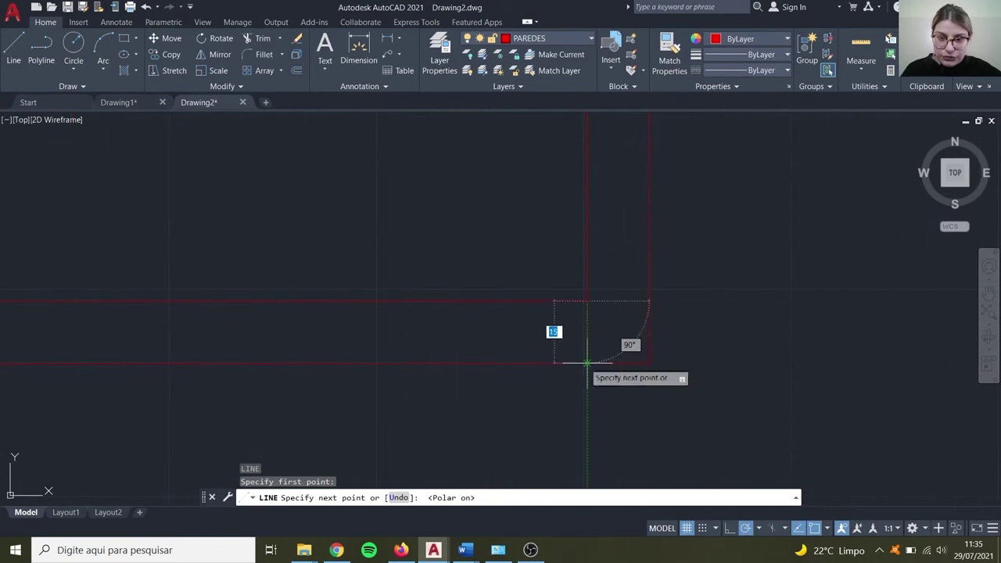
{"action": "key", "text": "Escape"}
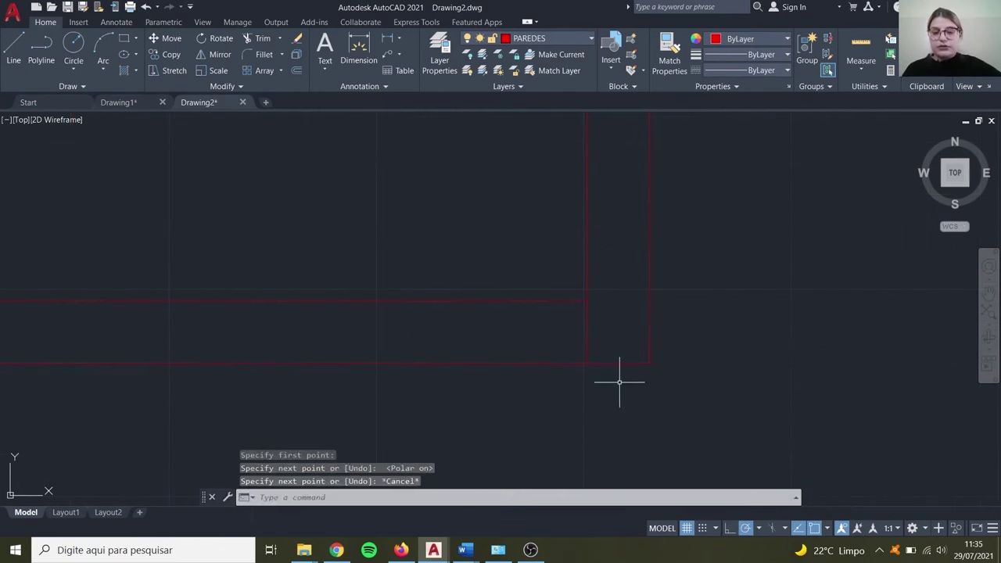
Step: Offset the short vertical line 10 units to the left to mark the first door jamb in the lower wall
{"action": "type", "text": "o"}
{"action": "key", "text": "Return"}
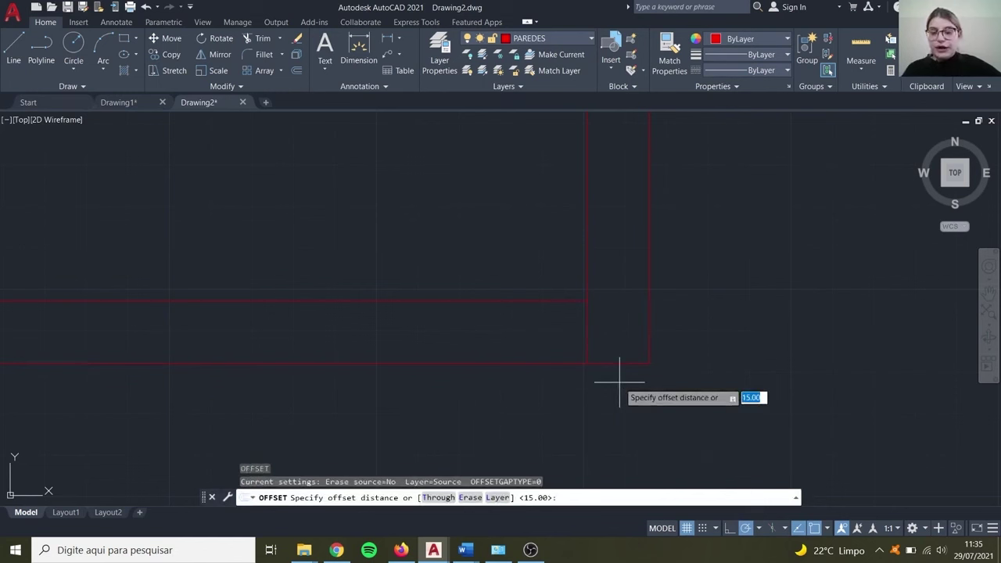
{"action": "type", "text": "10"}
{"action": "key", "text": "Return"}
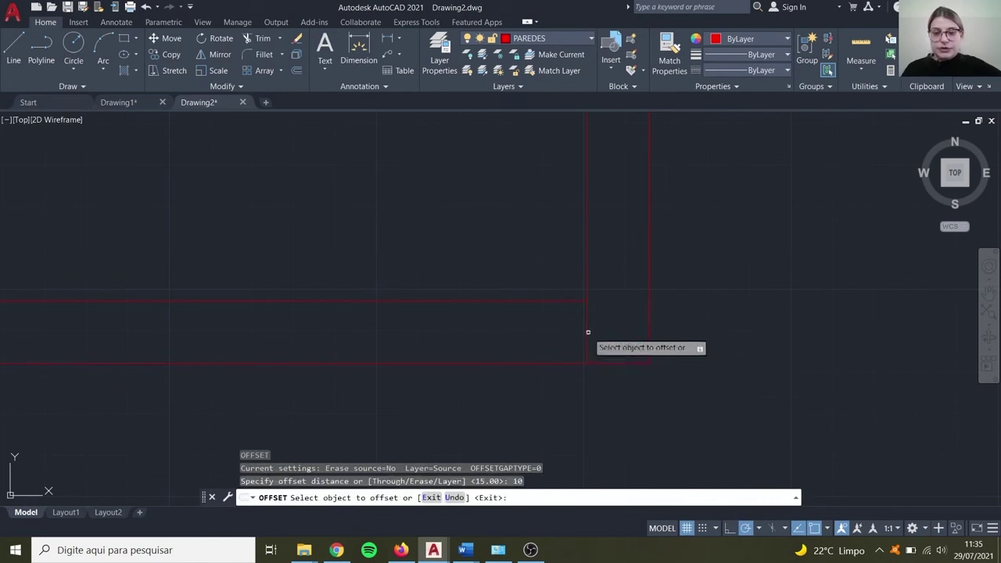
{"action": "left_click", "coordinate": [588, 324]}
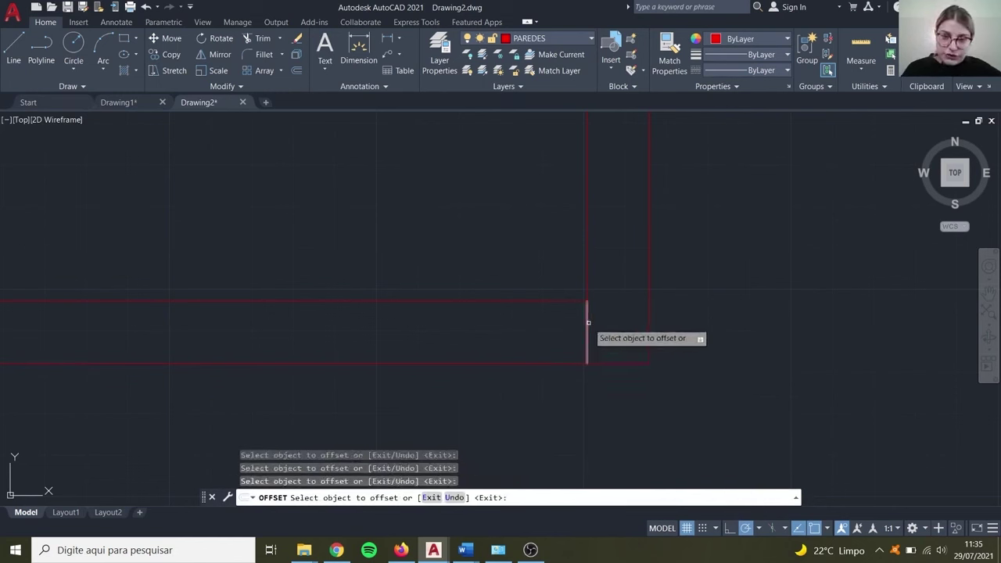
{"action": "left_click", "coordinate": [587, 323]}
{"action": "left_click", "coordinate": [521, 328]}
{"action": "key", "text": "Escape"}
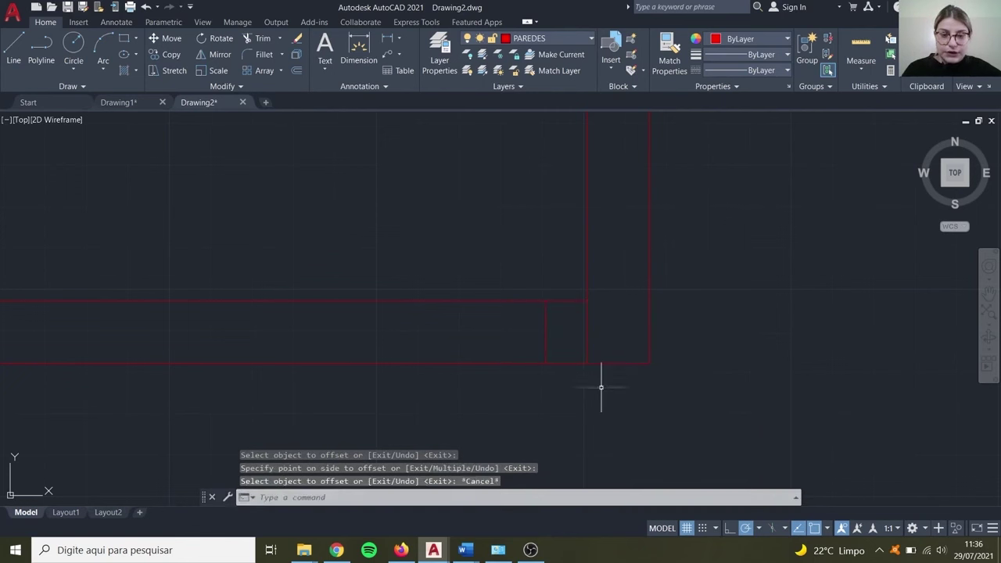
Step: Delete the original short line at the inner lower-right corner and undo the deletion
{"action": "left_click", "coordinate": [586, 332]}
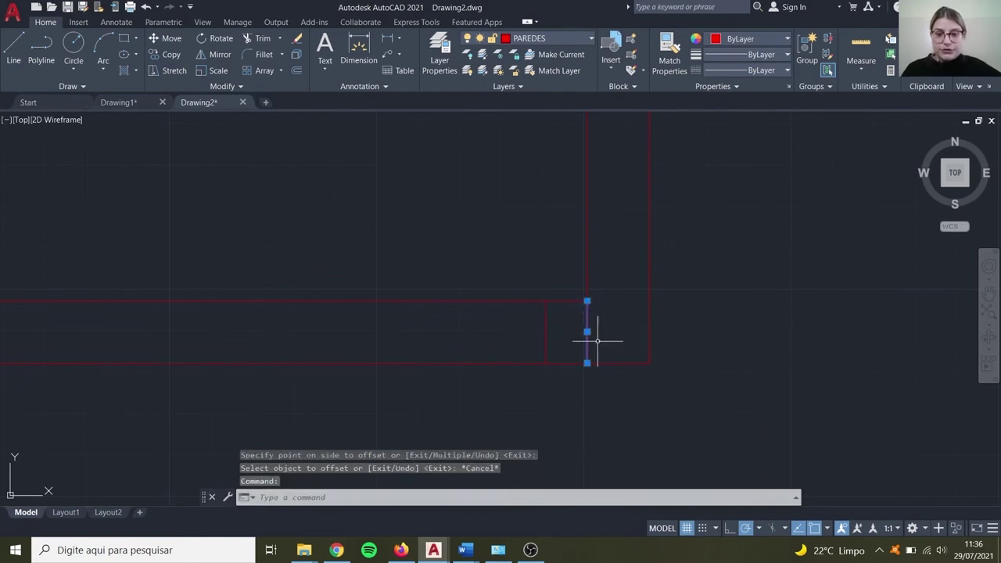
{"action": "key", "text": "Delete"}
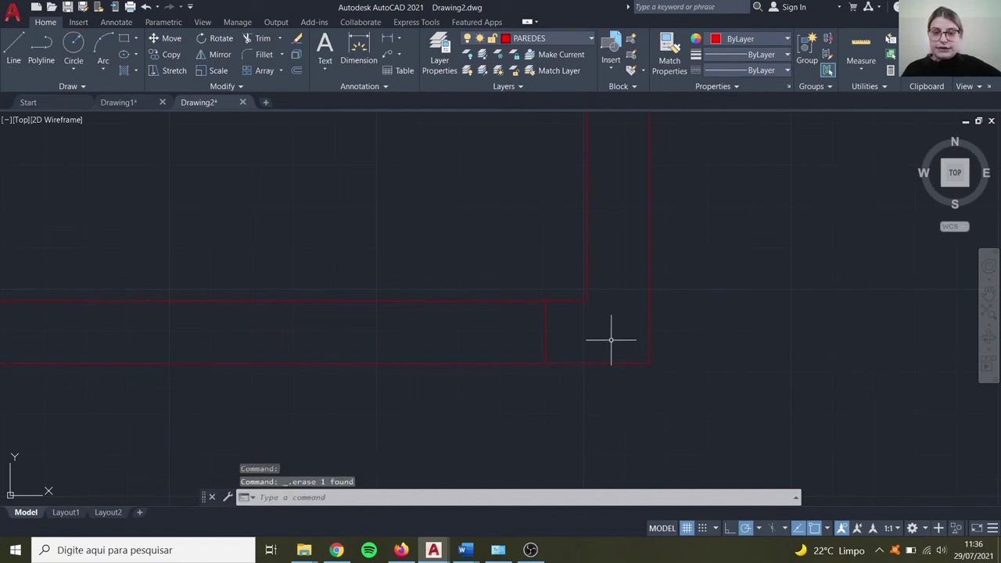
{"action": "key", "text": "ctrl+z"}
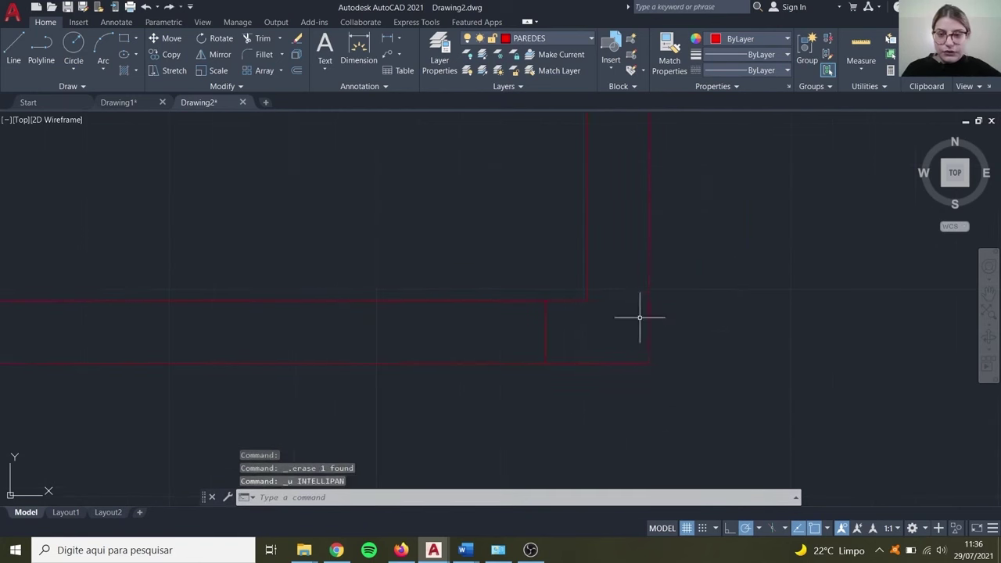
{"action": "key", "text": "ctrl+z"}
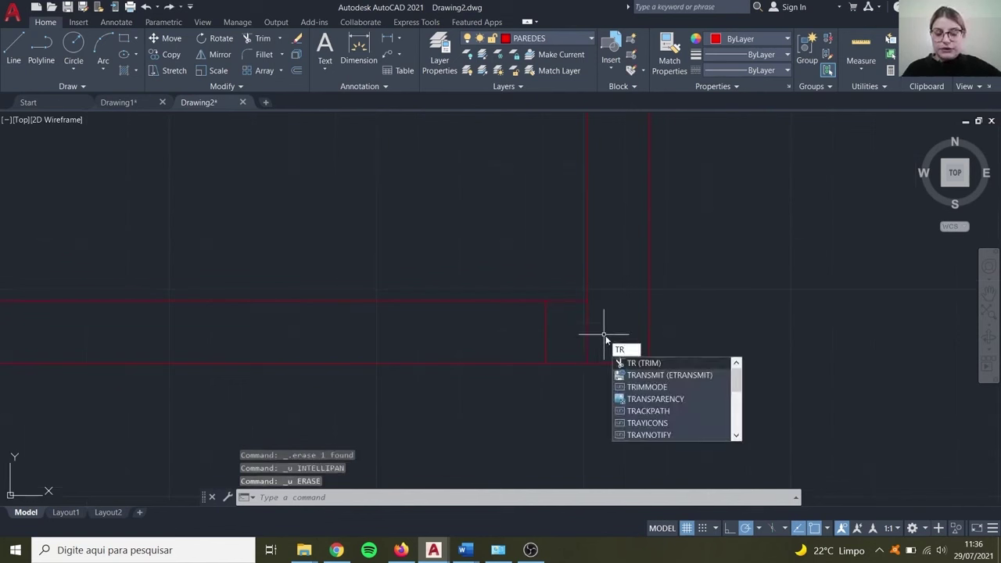
Step: Trim away the original short line below the inner lower-right corner, keeping the jamb line
{"action": "key", "text": "Return"}
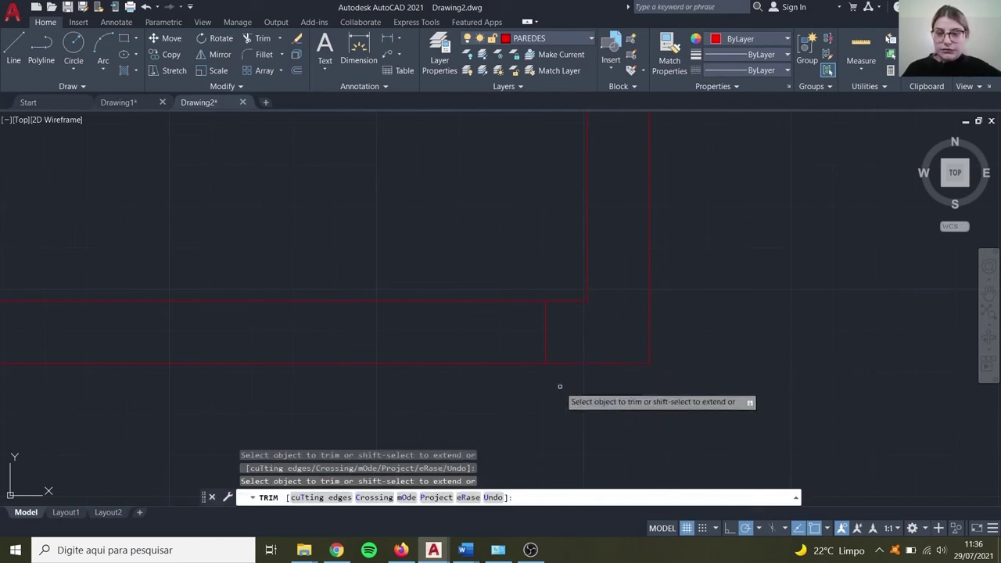
{"action": "key", "text": "Escape"}
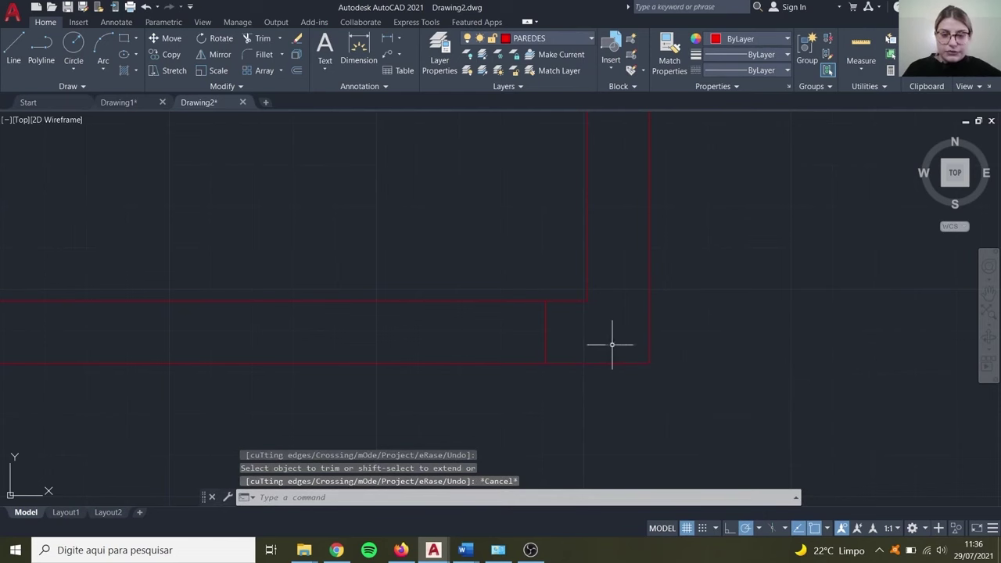
Step: Offset the jamb line 80 units to the left to mark the other side of the door opening
{"action": "scroll", "coordinate": [561, 337], "scroll_direction": "down", "scroll_amount": 2}
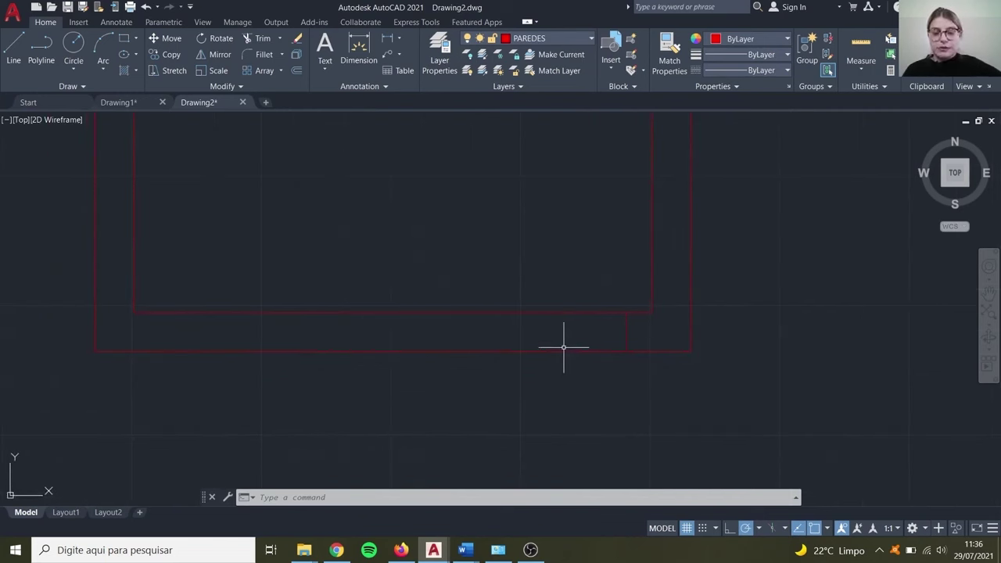
{"action": "key", "text": "Return"}
{"action": "type", "text": "80"}
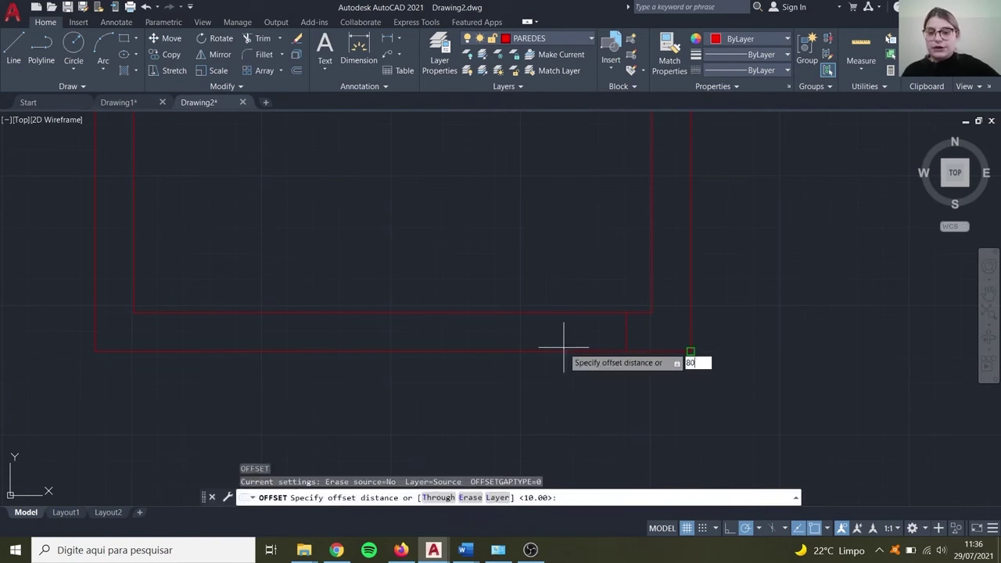
{"action": "key", "text": "Return"}
{"action": "left_click", "coordinate": [625, 333]}
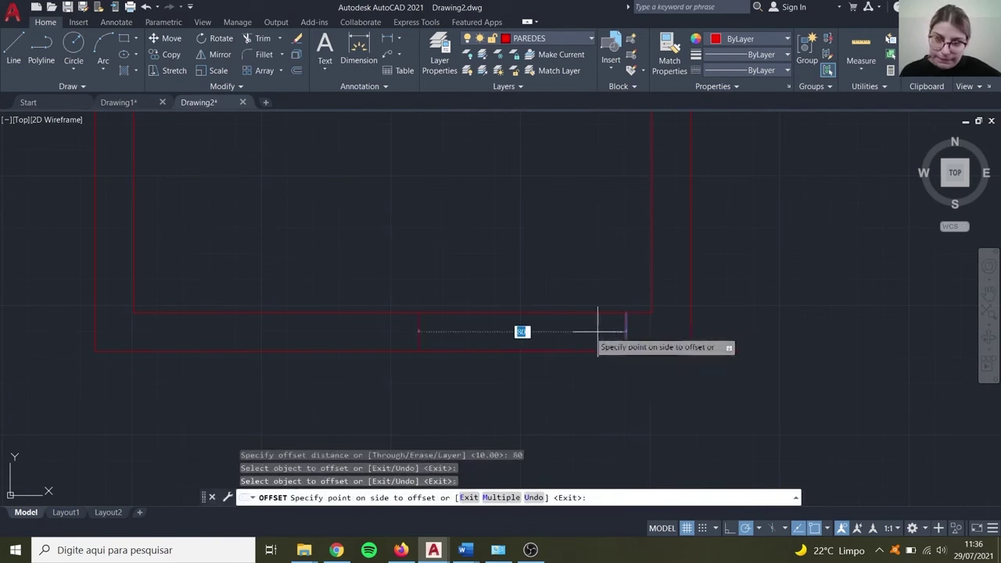
{"action": "left_click", "coordinate": [522, 338]}
{"action": "key", "text": "Escape"}
{"action": "left_click", "coordinate": [523, 352]}
{"action": "left_click", "coordinate": [521, 313]}
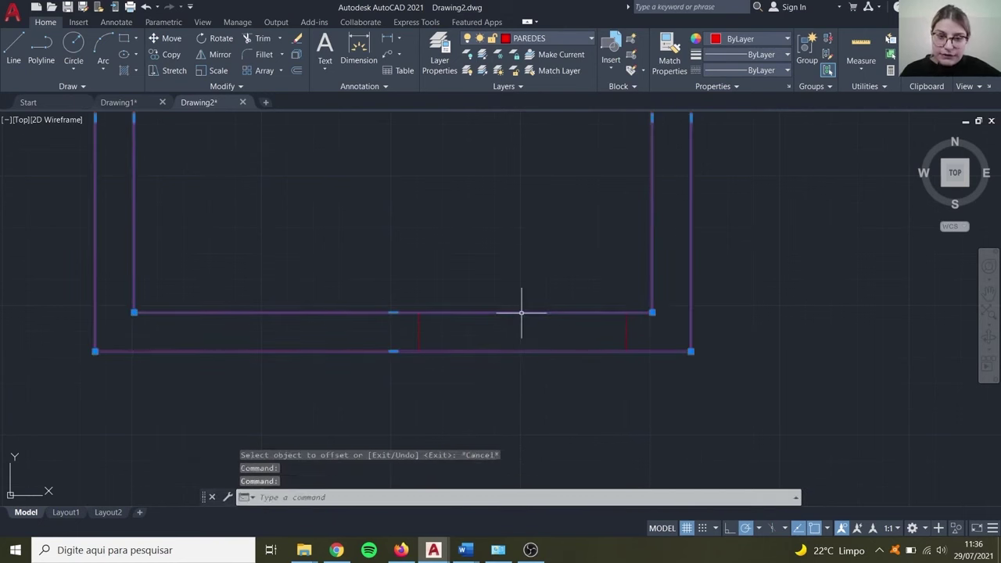
{"action": "key", "text": "Escape"}
{"action": "left_click", "coordinate": [513, 352]}
{"action": "key", "text": "Escape"}
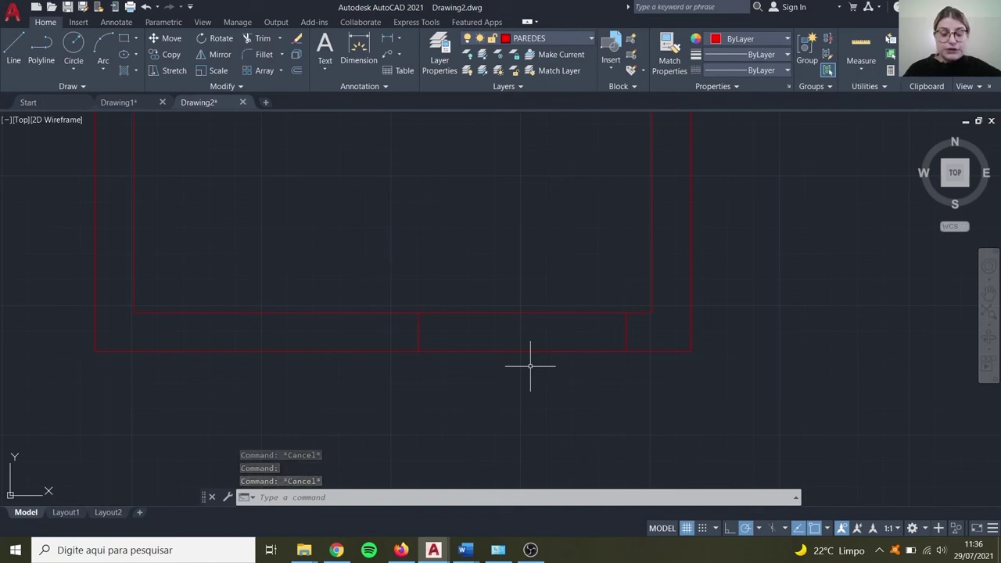
Step: Trim both faces of the lower wall between the two jamb lines to open the doorway
{"action": "type", "text": "TR"}
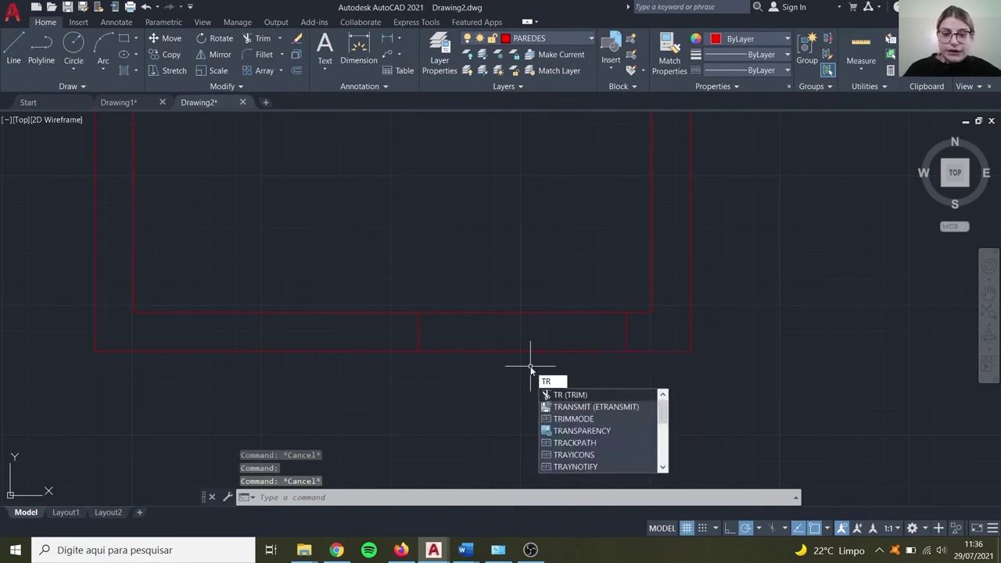
{"action": "key", "text": "Return"}
{"action": "left_click", "coordinate": [530, 366]}
{"action": "left_click", "coordinate": [523, 304]}
{"action": "key", "text": "Return"}
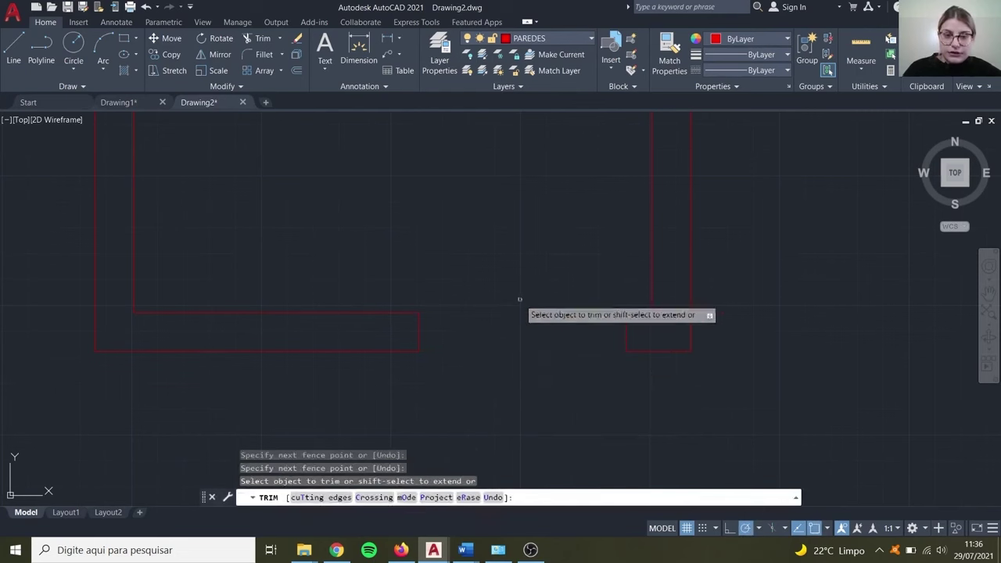
{"action": "key", "text": "Escape"}
Step: Make ESQUADRIAS the current layer
{"action": "scroll", "coordinate": [556, 353], "scroll_direction": "down", "scroll_amount": 4}
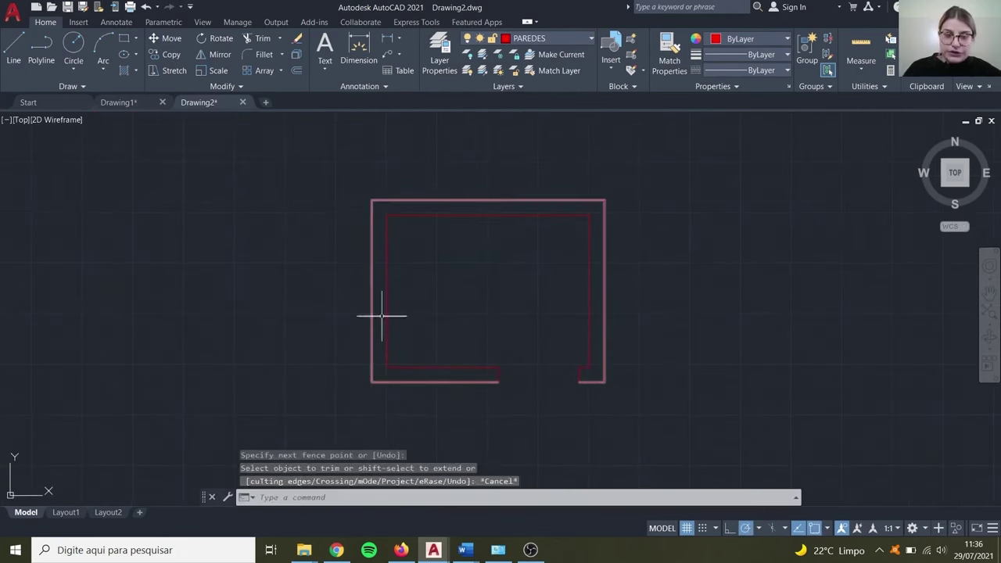
{"action": "middle_click_drag", "start_coordinate": [465, 329], "coordinate": [458, 317]}
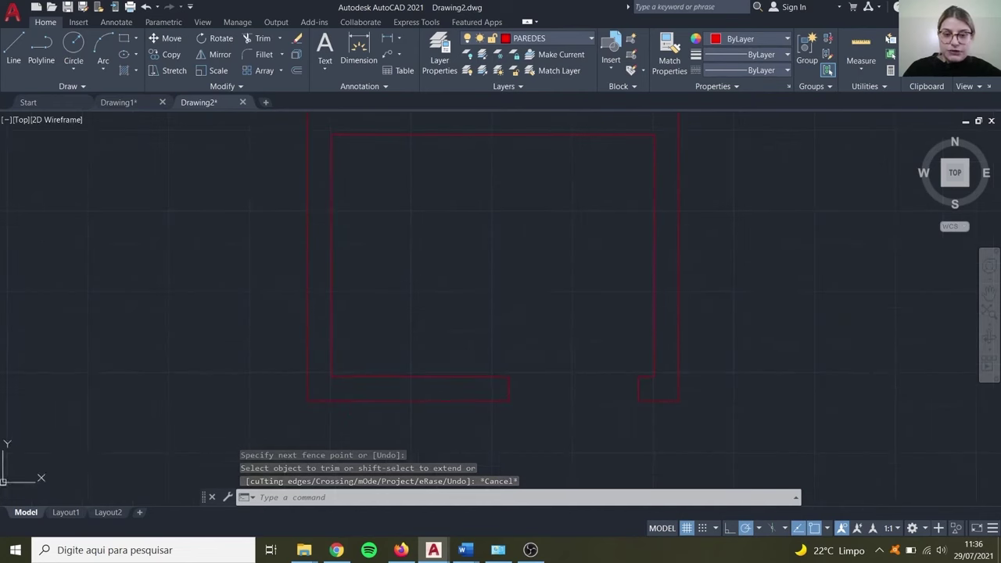
{"action": "scroll", "coordinate": [548, 329], "scroll_direction": "down", "scroll_amount": 2}
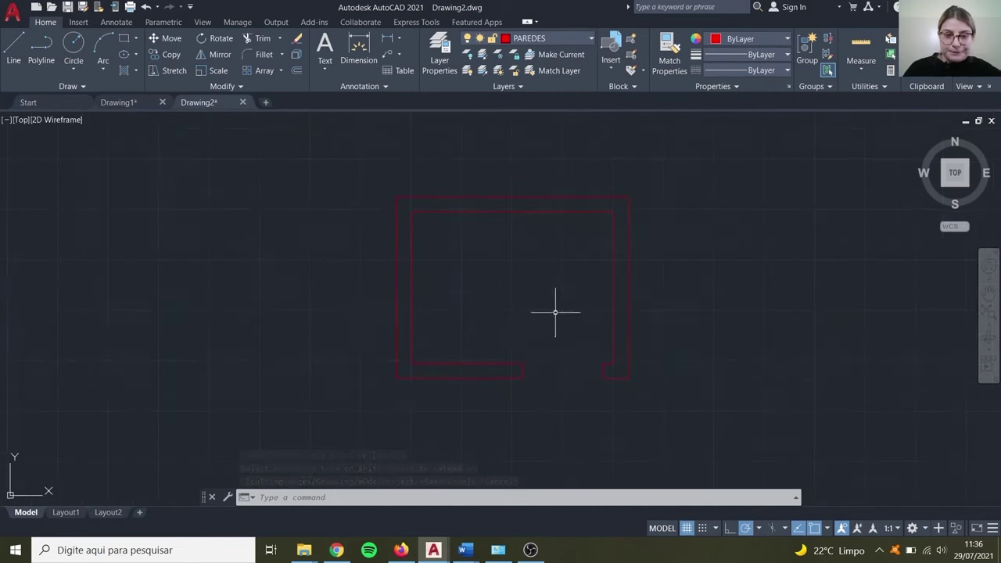
{"action": "scroll", "coordinate": [577, 335], "scroll_direction": "up", "scroll_amount": 2}
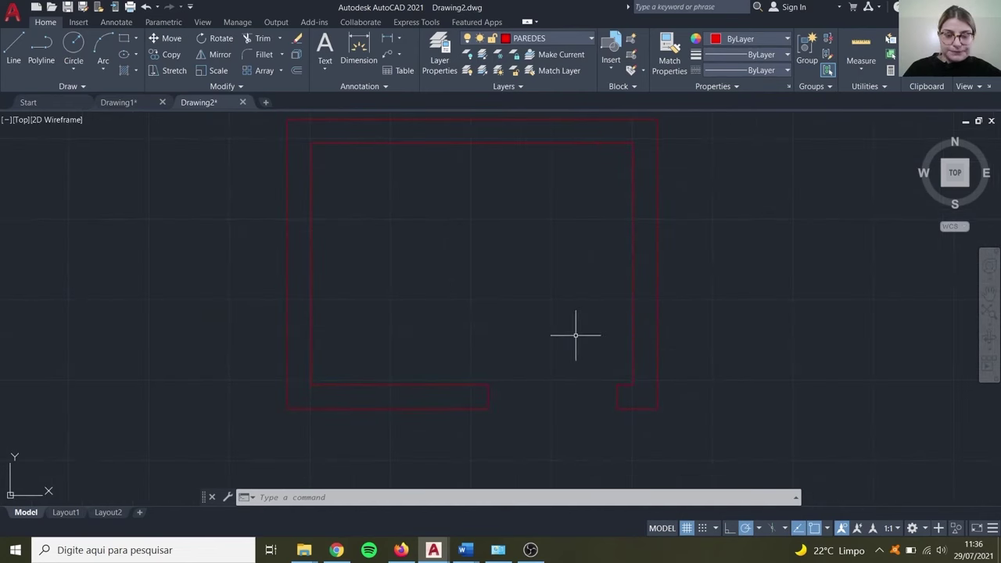
{"action": "left_click", "coordinate": [544, 38]}
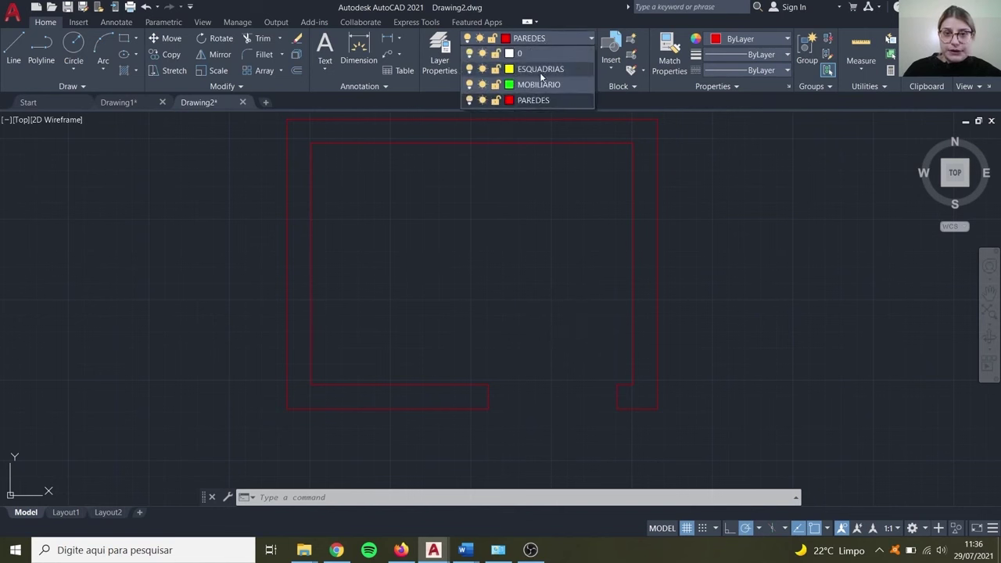
{"action": "left_click", "coordinate": [539, 72]}
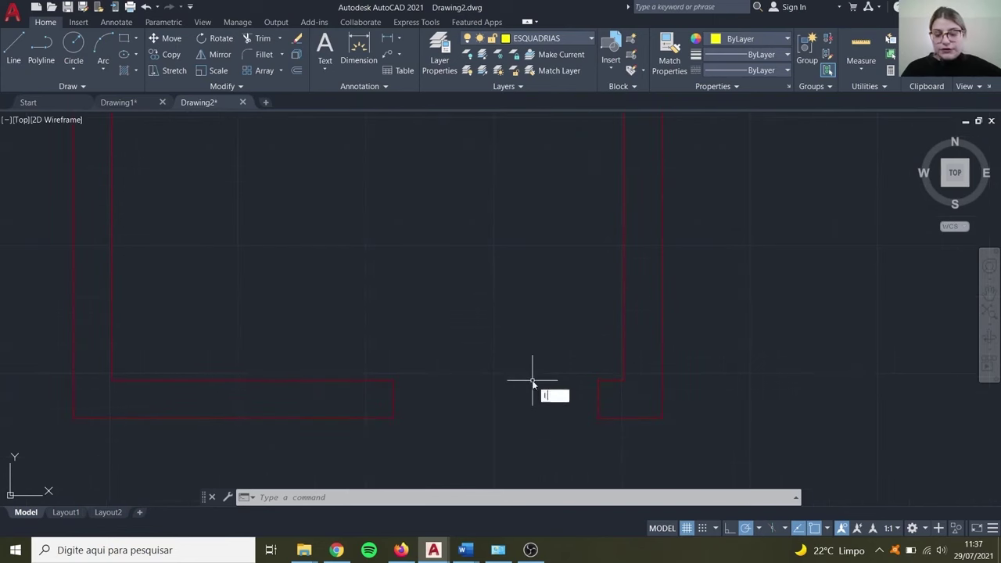
Step: Draw the door leaf as a vertical line 80 units upward from the inner corner of the right jamb
{"action": "key", "text": "Return"}
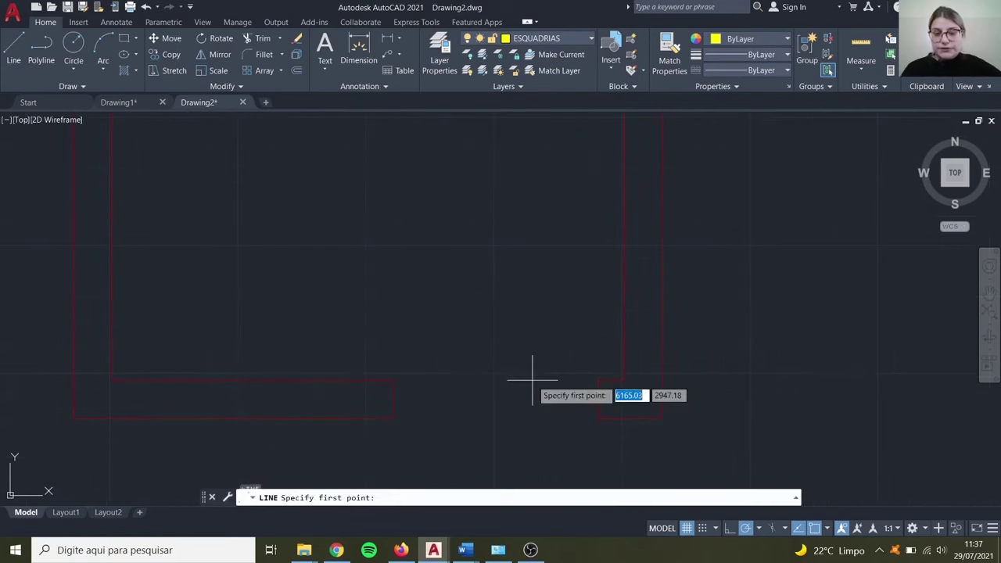
{"action": "left_click", "coordinate": [599, 380]}
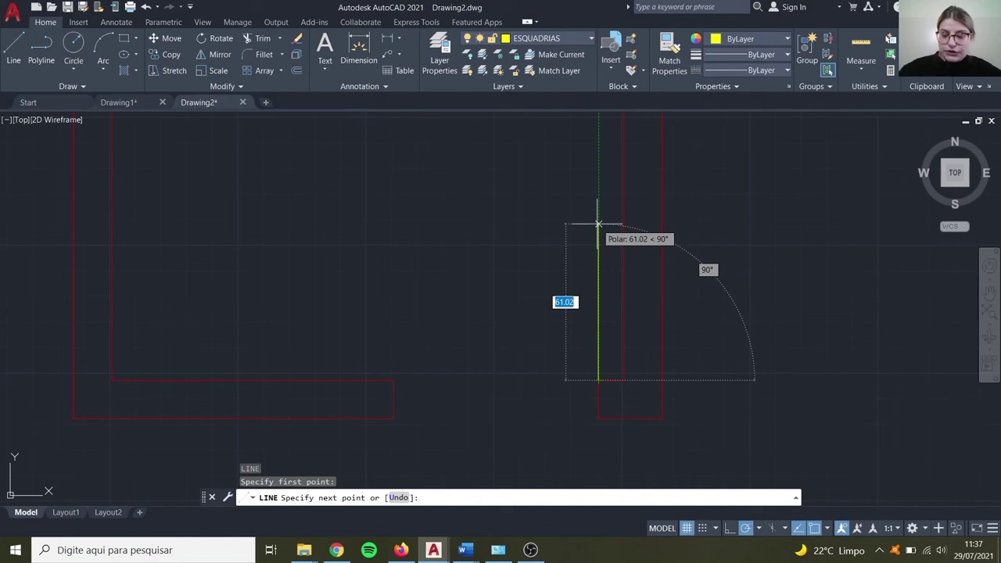
{"action": "type", "text": "80"}
{"action": "key", "text": "Return"}
{"action": "key", "text": "Escape"}
{"action": "scroll", "coordinate": [585, 296], "scroll_direction": "down", "scroll_amount": 2}
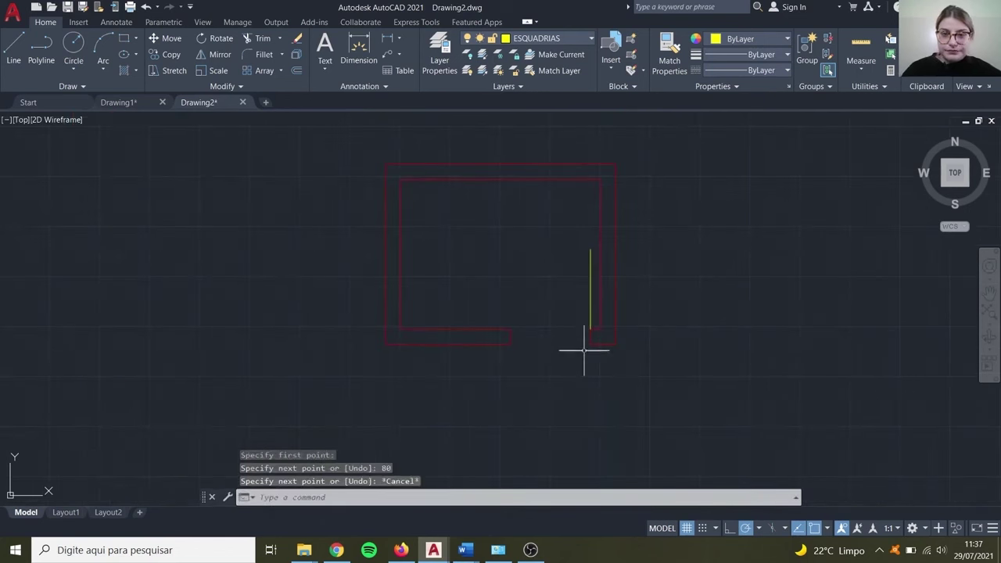
{"action": "type", "text": "o"}
{"action": "key", "text": "Return"}
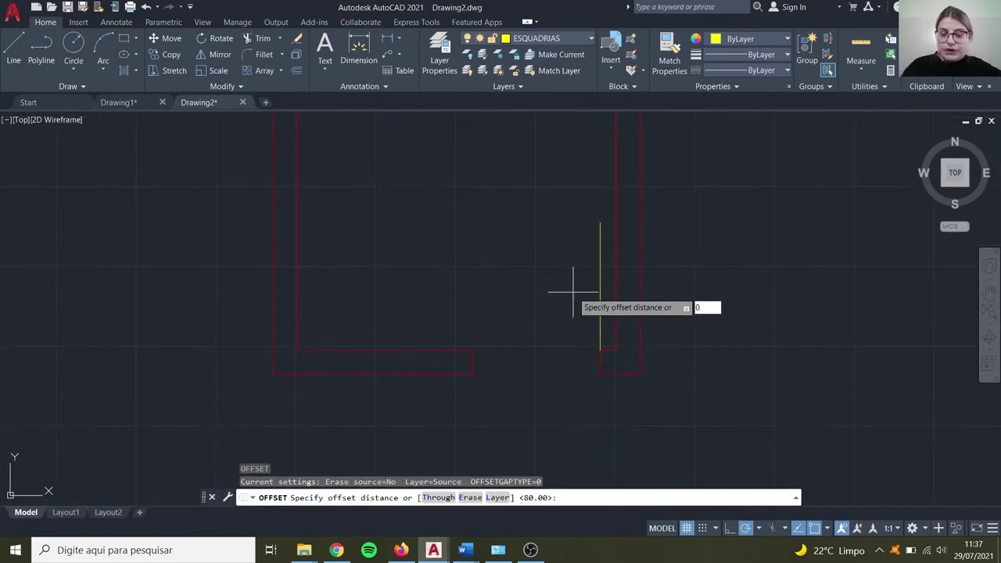
{"action": "key", "text": "Return"}
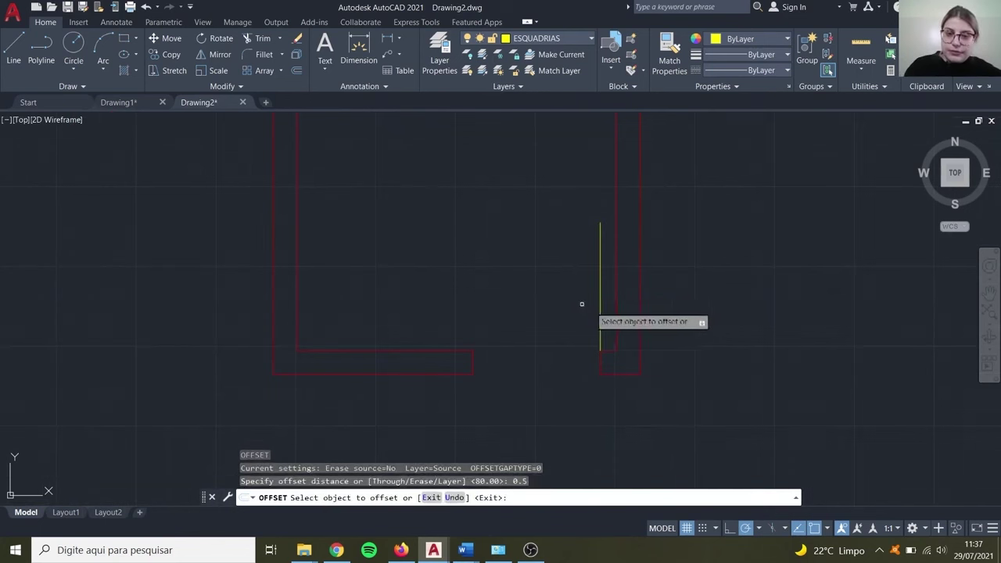
{"action": "left_click", "coordinate": [600, 274]}
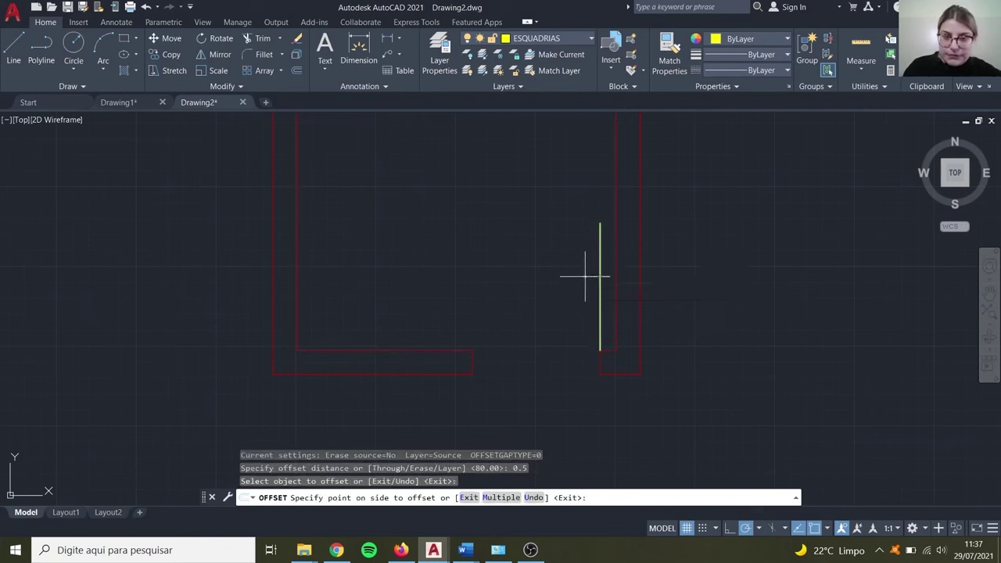
{"action": "key", "text": "Escape"}
{"action": "key", "text": "Escape"}
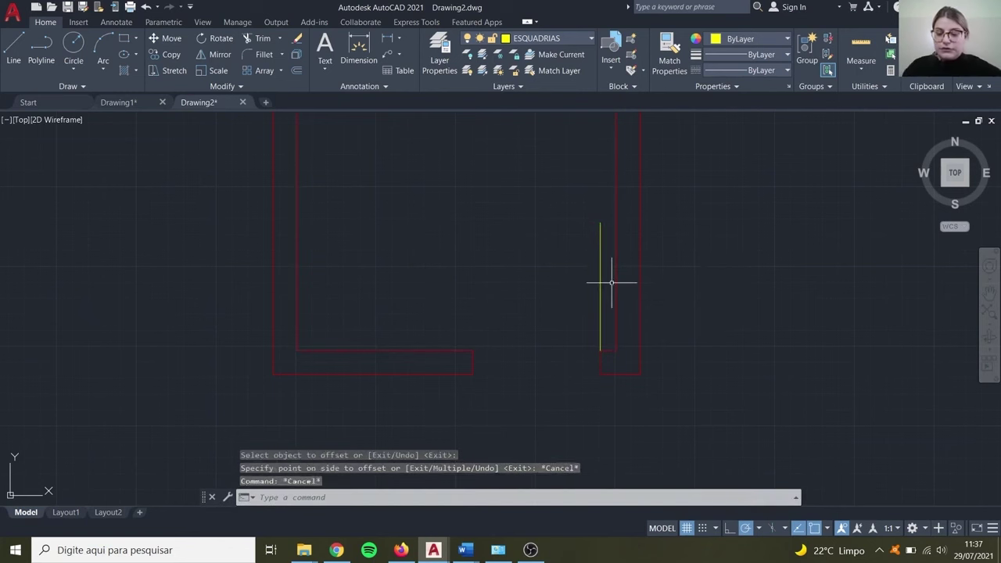
Step: Offset the door leaf line 5 units to the left to give the leaf its thickness
{"action": "key", "text": "Return"}
{"action": "type", "text": "5"}
{"action": "key", "text": "Return"}
{"action": "left_click", "coordinate": [599, 270]}
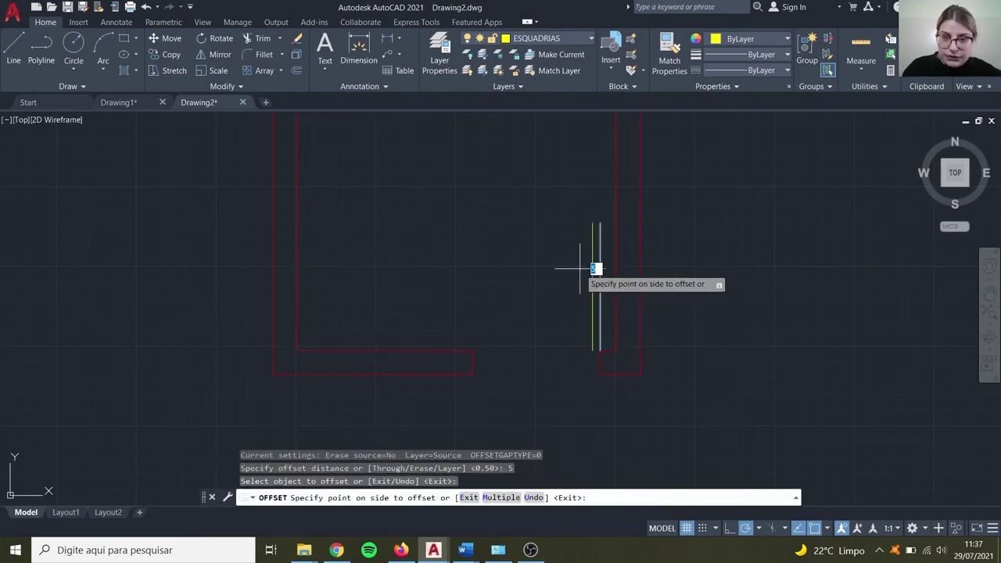
{"action": "left_click", "coordinate": [581, 268]}
{"action": "key", "text": "Escape"}
Step: Close the lower and upper ends of the door leaf with short lines joining its two vertical lines
{"action": "scroll", "coordinate": [604, 352], "scroll_direction": "up", "scroll_amount": 3}
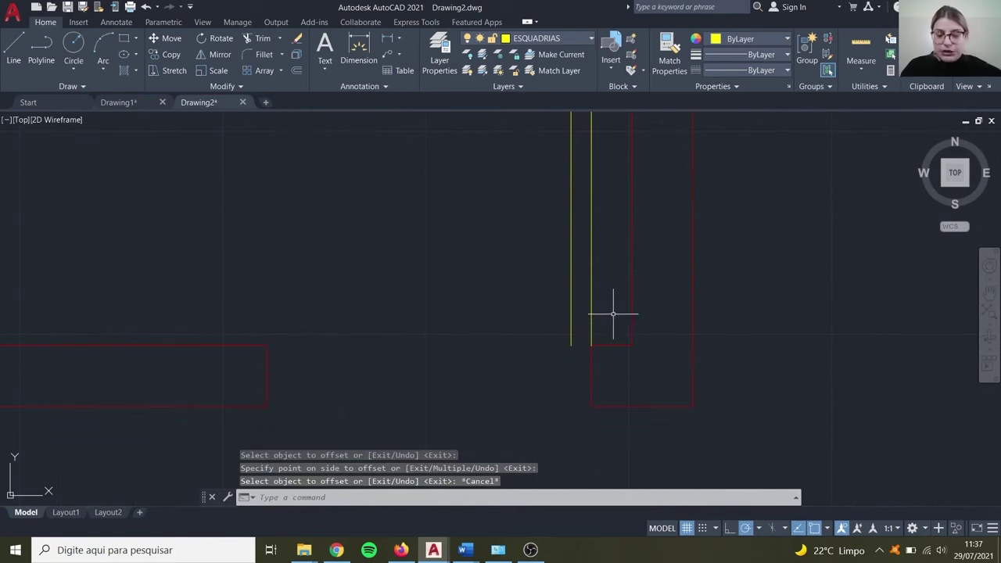
{"action": "type", "text": "l"}
{"action": "key", "text": "Return"}
{"action": "left_click", "coordinate": [591, 345]}
{"action": "left_click", "coordinate": [571, 344]}
{"action": "key", "text": "Escape"}
{"action": "scroll", "coordinate": [570, 368], "scroll_direction": "down", "scroll_amount": 3}
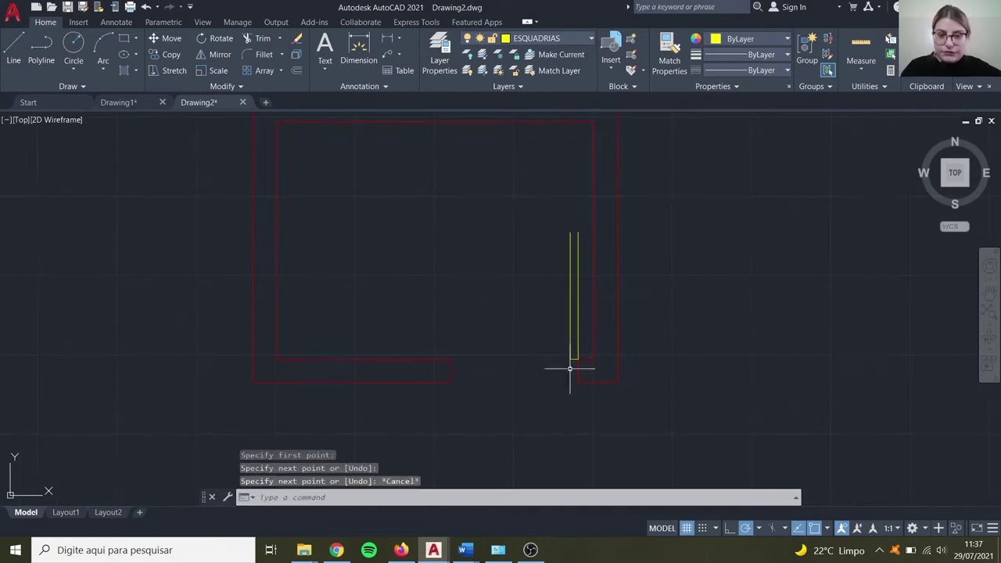
{"action": "type", "text": "l"}
{"action": "key", "text": "Return"}
{"action": "scroll", "coordinate": [595, 232], "scroll_direction": "up", "scroll_amount": 3}
{"action": "left_click", "coordinate": [580, 236]}
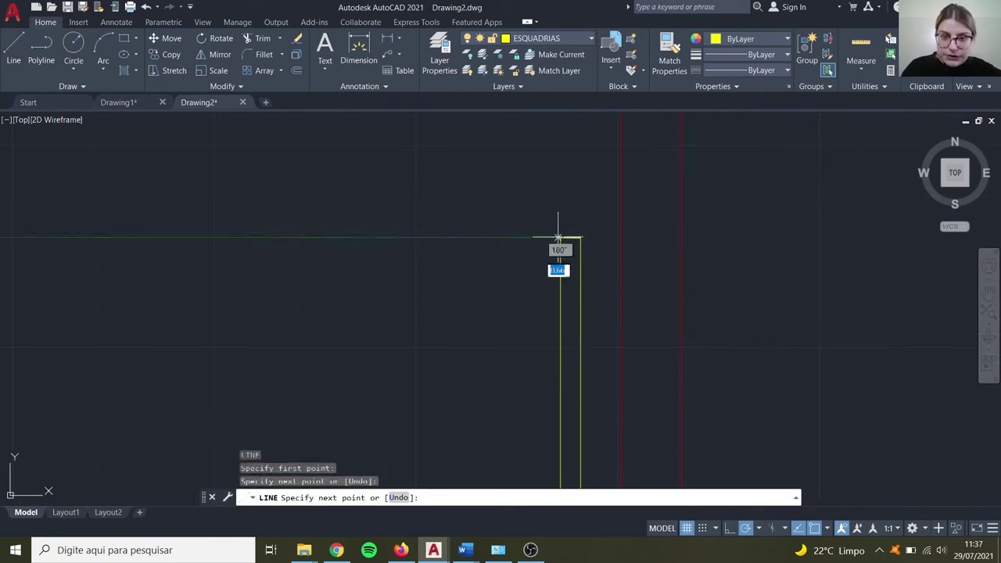
{"action": "key", "text": "Escape"}
Step: Group the four lines of the door leaf into one object
{"action": "scroll", "coordinate": [557, 235], "scroll_direction": "down", "scroll_amount": 3}
{"action": "left_click", "coordinate": [552, 224]}
{"action": "left_click", "coordinate": [576, 366]}
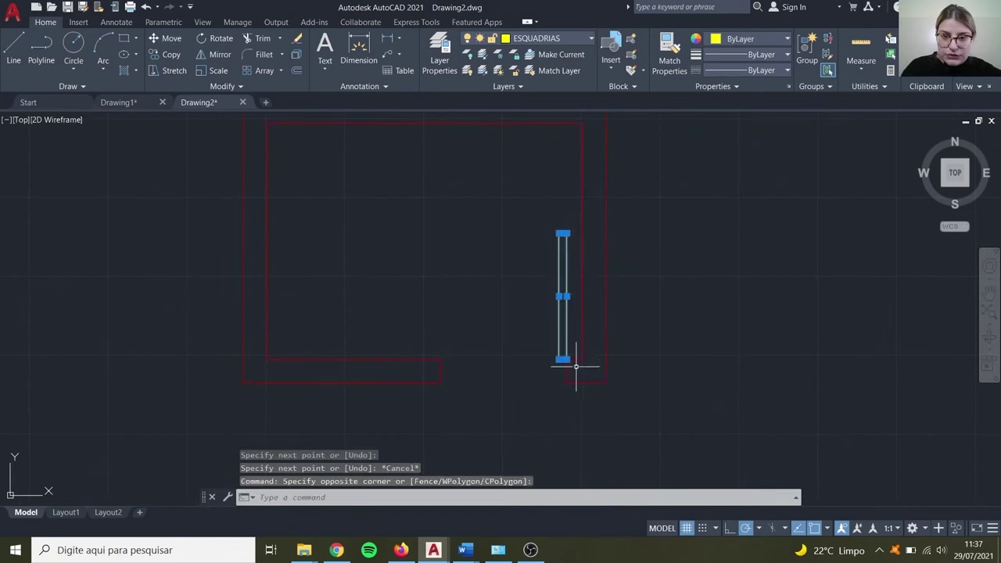
{"action": "key", "text": "Return"}
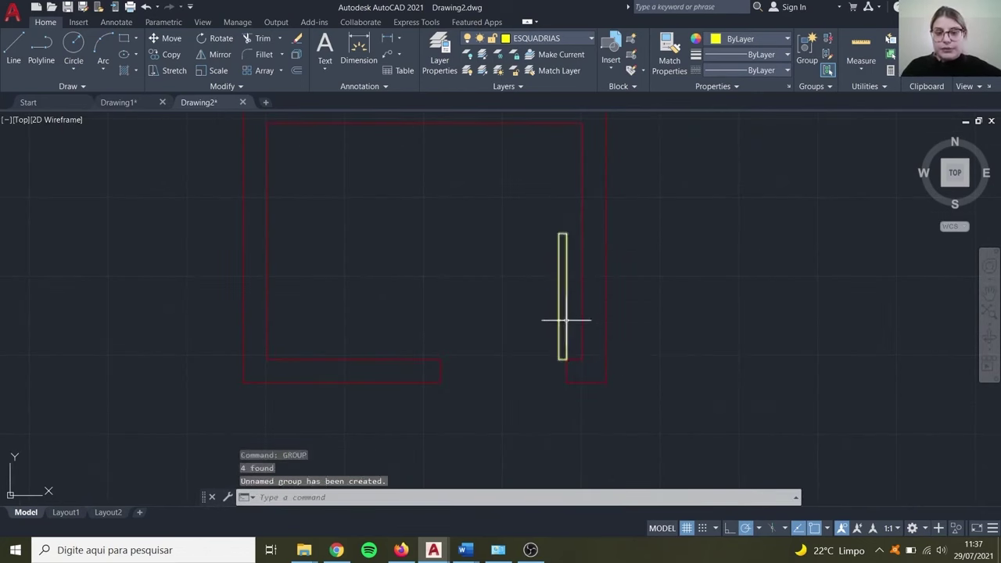
{"action": "left_click", "coordinate": [568, 320]}
{"action": "left_click", "coordinate": [480, 335]}
{"action": "key", "text": "Escape"}
{"action": "left_click", "coordinate": [424, 359]}
{"action": "key", "text": "Escape"}
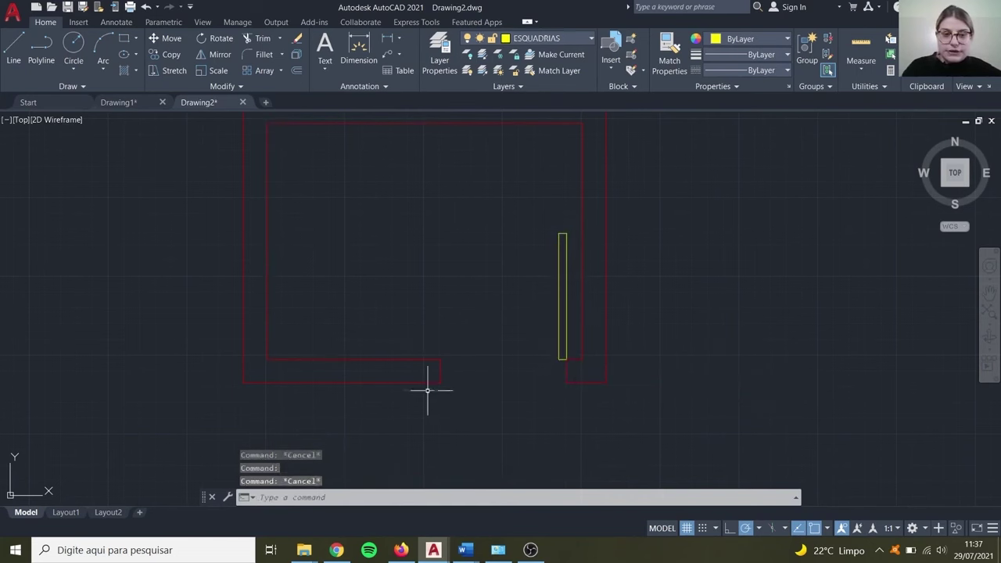
{"action": "left_click", "coordinate": [415, 377]}
{"action": "key", "text": "Escape"}
Step: Draw the door swing as a Start, End, Direction arc from the left jamb's inner corner to the leaf's upper end, starting straight up
{"action": "scroll", "coordinate": [603, 353], "scroll_direction": "down", "scroll_amount": 2}
{"action": "scroll", "coordinate": [588, 350], "scroll_direction": "up", "scroll_amount": 2}
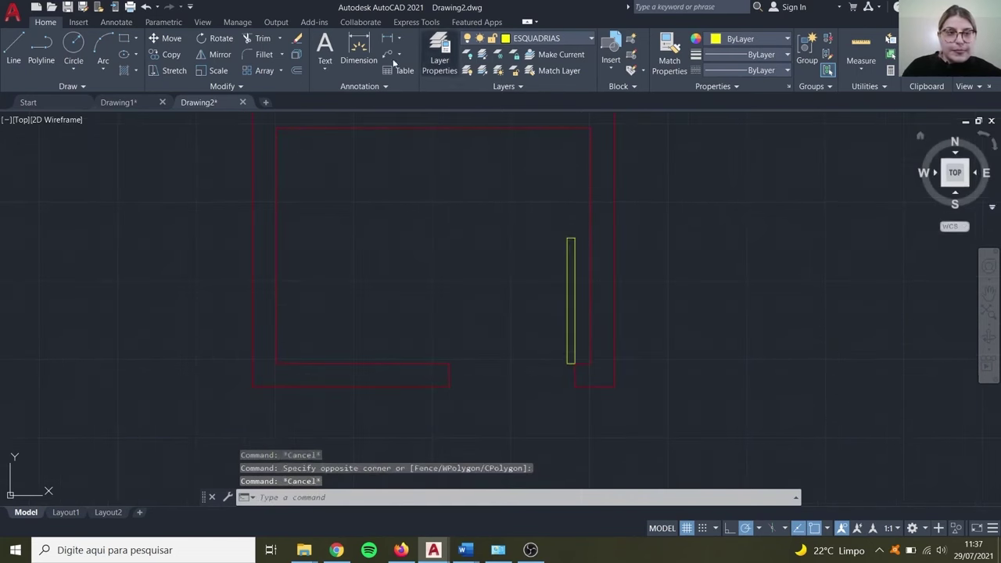
{"action": "left_click", "coordinate": [110, 69]}
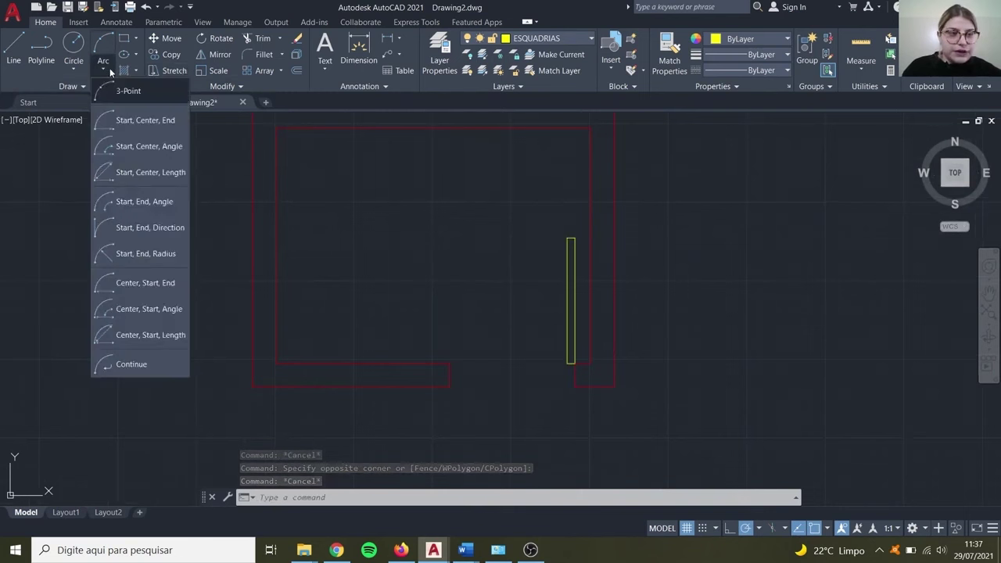
{"action": "left_click", "coordinate": [135, 228]}
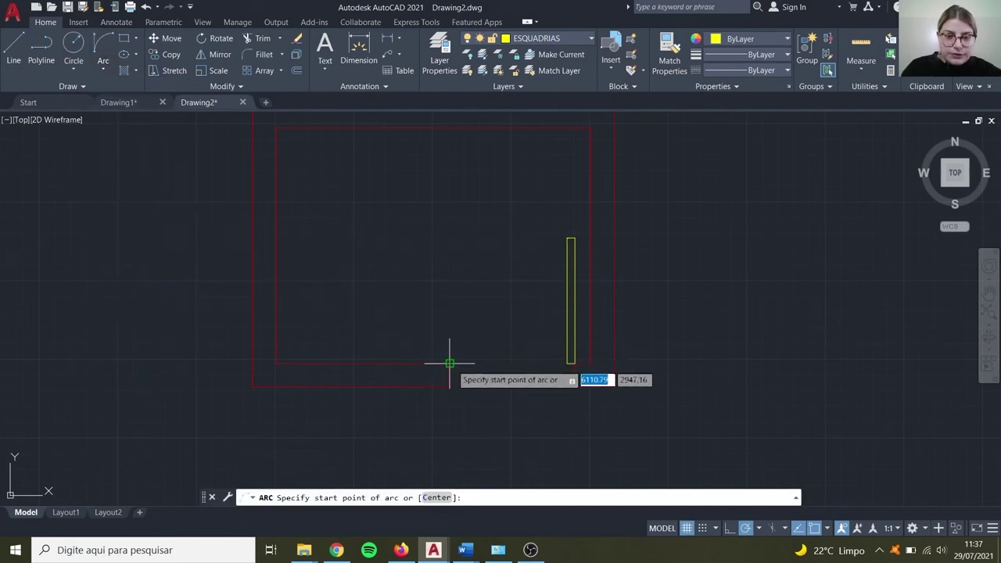
{"action": "left_click", "coordinate": [450, 363]}
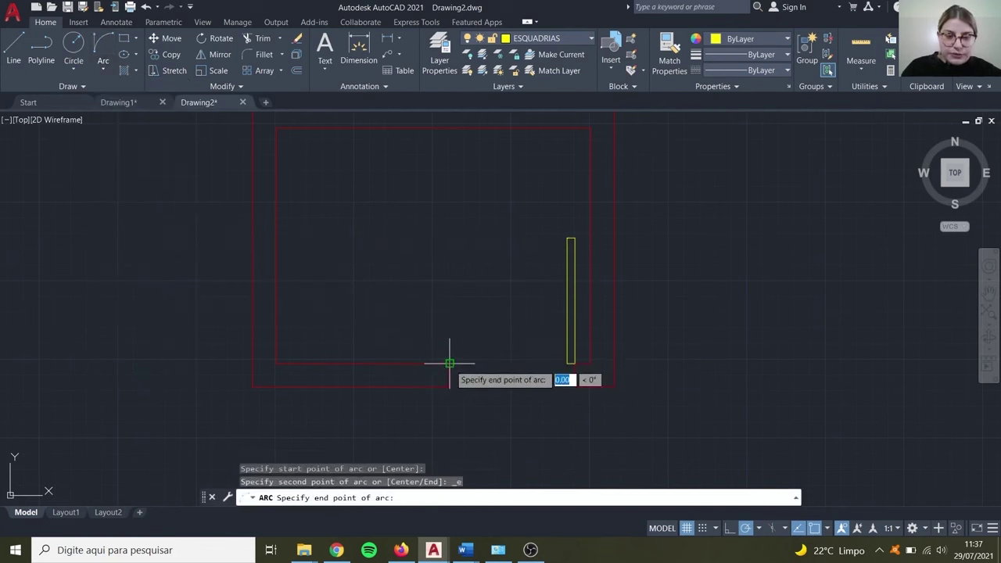
{"action": "left_click", "coordinate": [571, 239]}
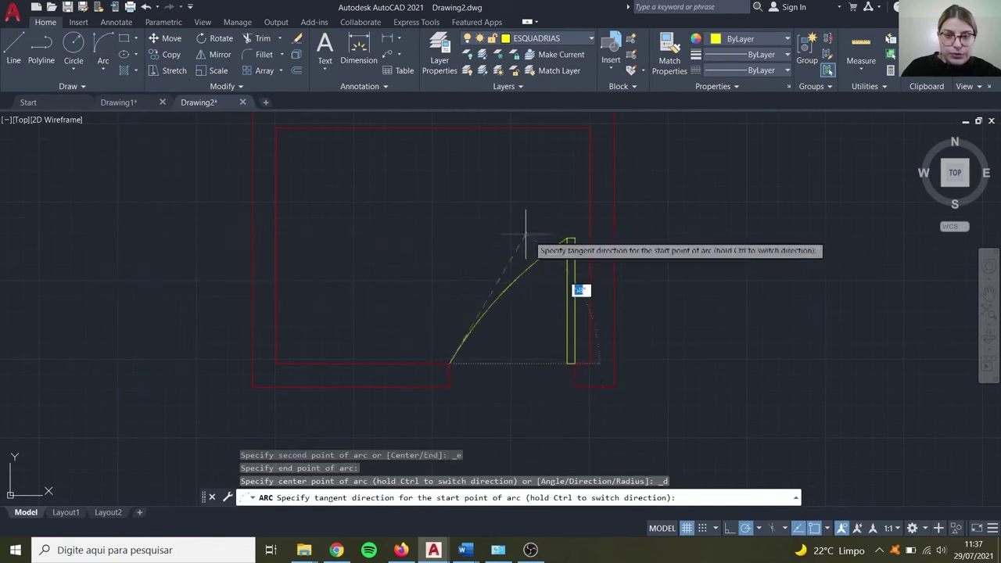
{"action": "left_click", "coordinate": [450, 208]}
{"action": "key", "text": "Escape"}
{"action": "scroll", "coordinate": [599, 297], "scroll_direction": "down", "scroll_amount": 3}
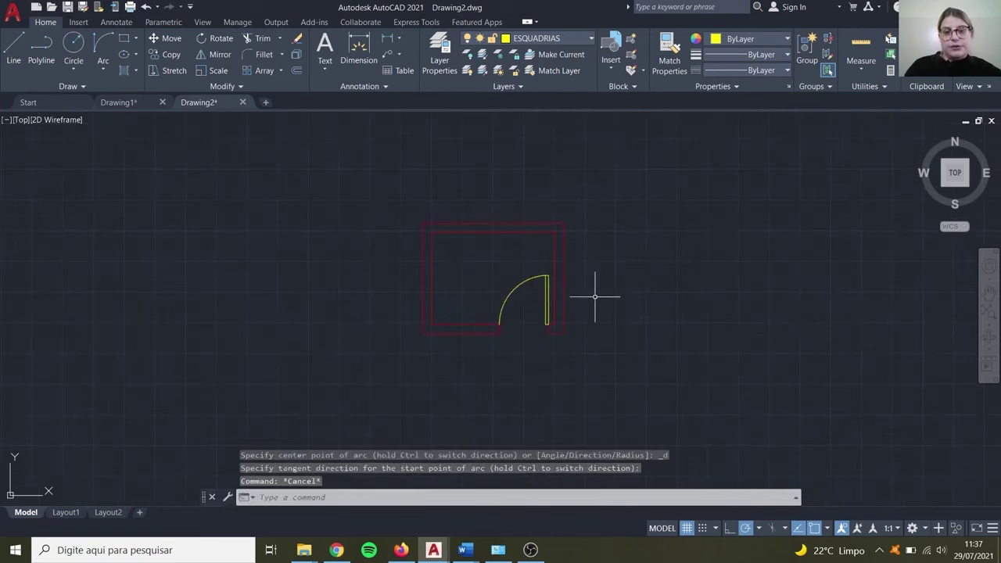
{"action": "scroll", "coordinate": [519, 268], "scroll_direction": "up", "scroll_amount": 4}
{"action": "scroll", "coordinate": [465, 227], "scroll_direction": "down", "scroll_amount": 2}
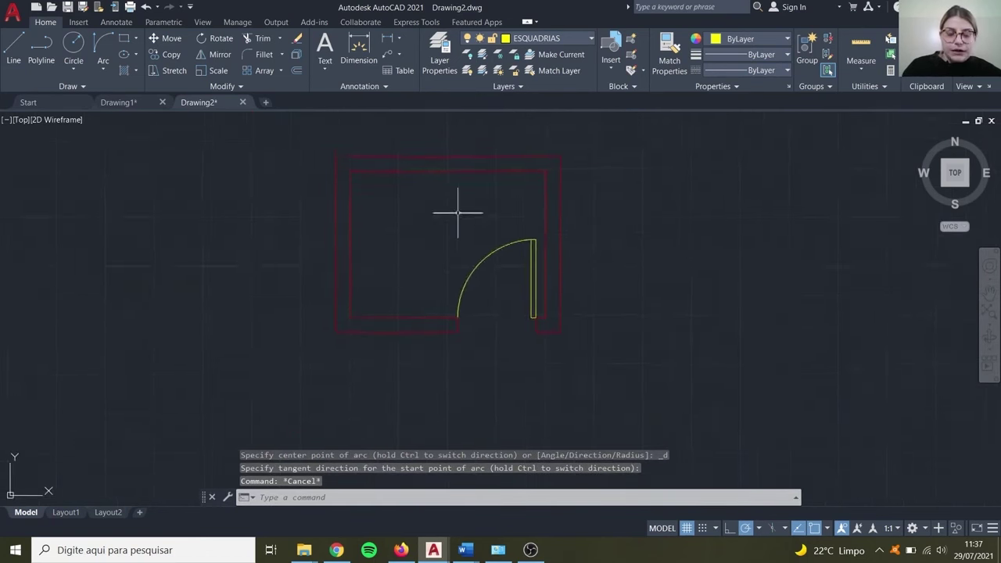
{"action": "scroll", "coordinate": [439, 206], "scroll_direction": "up", "scroll_amount": 3}
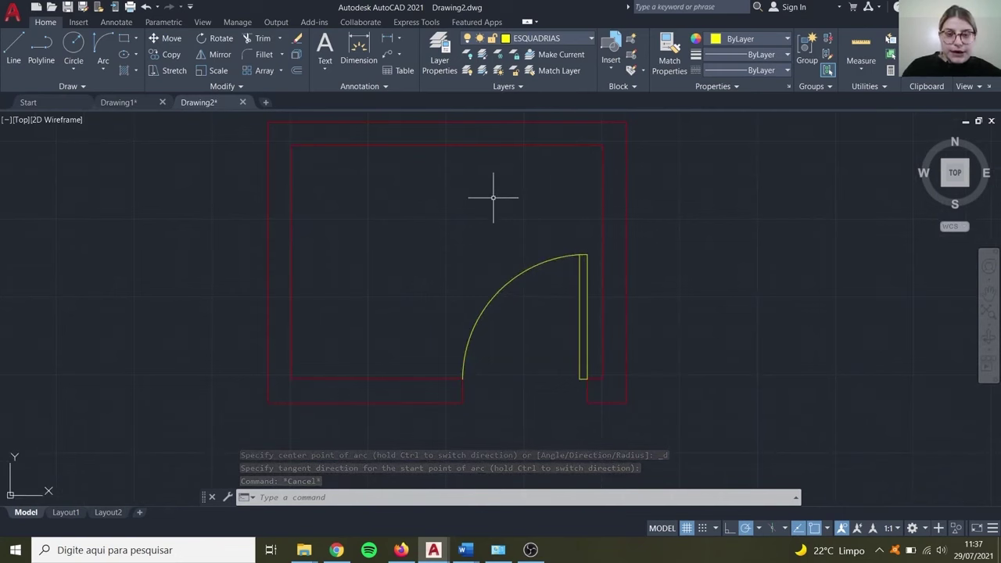
{"action": "scroll", "coordinate": [492, 197], "scroll_direction": "down", "scroll_amount": 2}
{"action": "scroll", "coordinate": [466, 227], "scroll_direction": "up", "scroll_amount": 2}
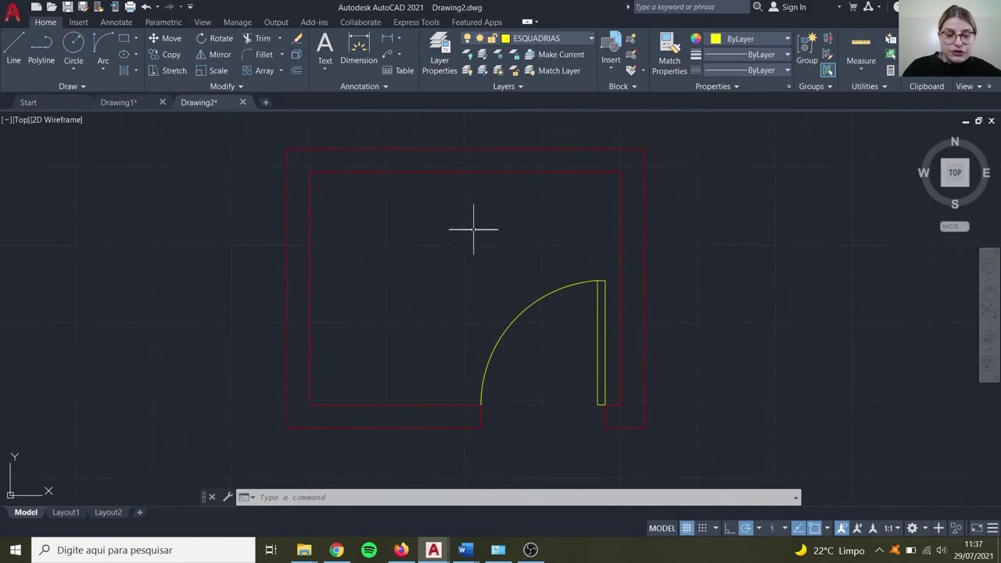
Step: Switch to the Blocos Dinamicos drawing and examine its toilet and washbasin blocks
{"action": "mouse_move", "coordinate": [433, 550]}
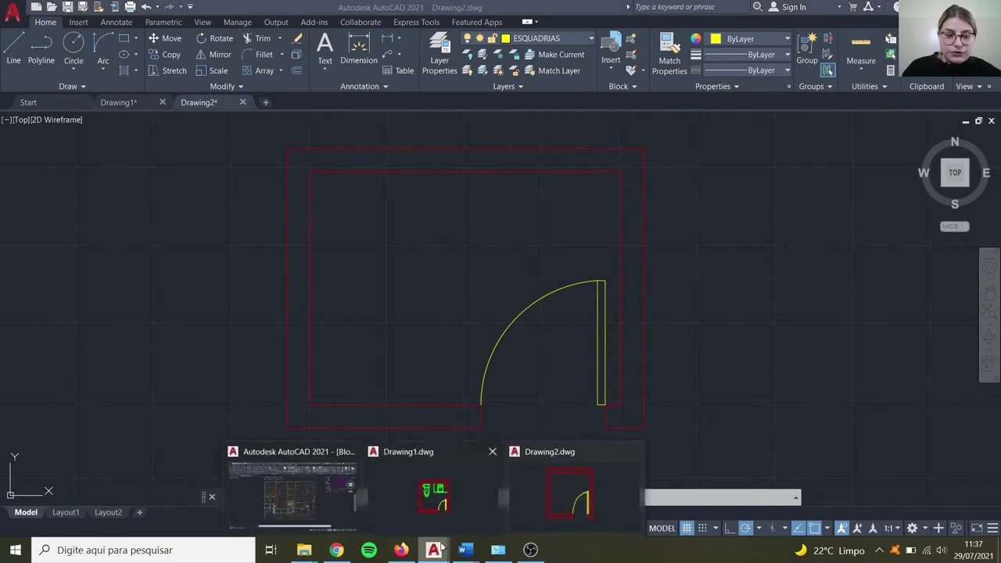
{"action": "left_click", "coordinate": [342, 486]}
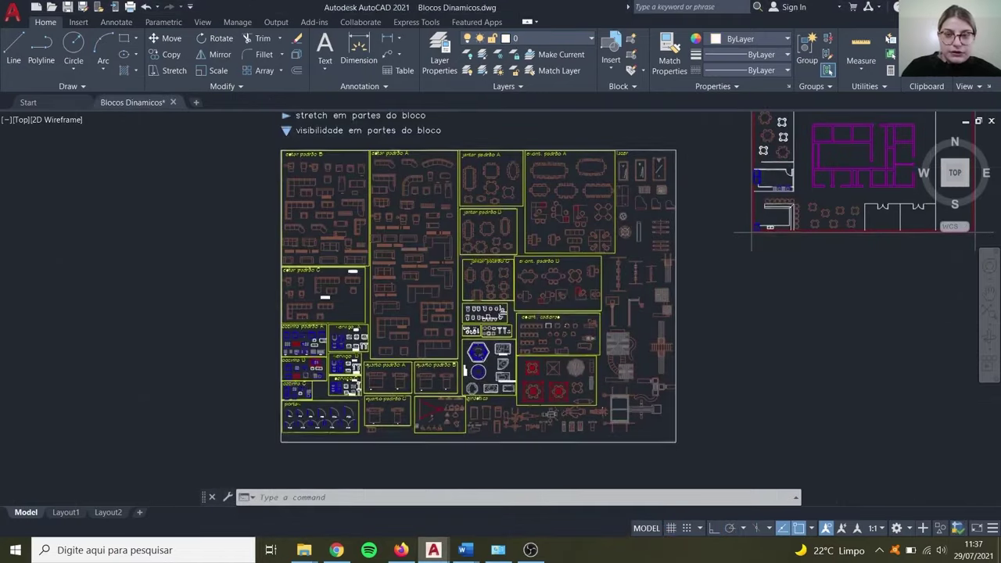
{"action": "scroll", "coordinate": [481, 255], "scroll_direction": "up", "scroll_amount": 5}
{"action": "scroll", "coordinate": [415, 168], "scroll_direction": "down", "scroll_amount": 5}
{"action": "scroll", "coordinate": [438, 266], "scroll_direction": "up", "scroll_amount": 8}
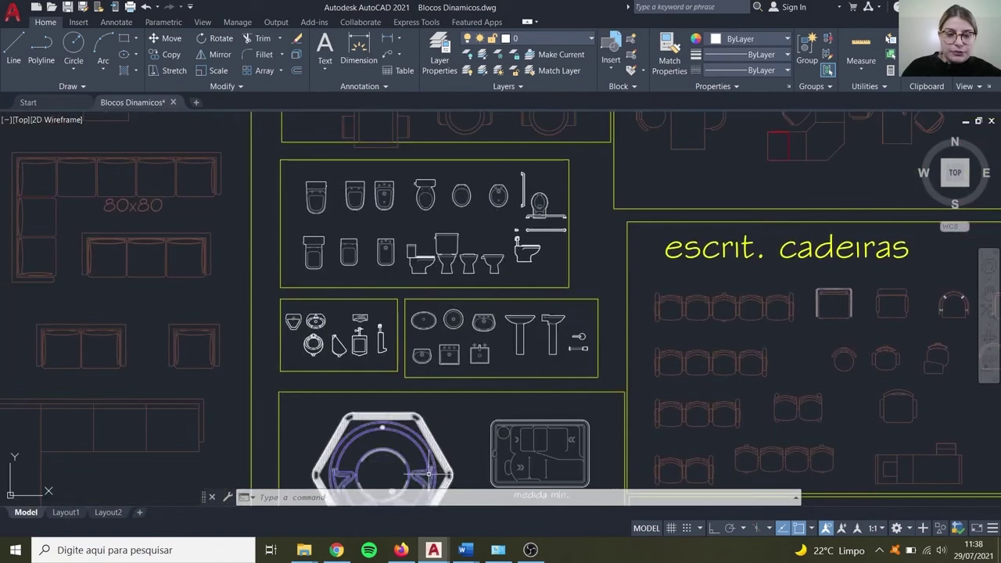
Step: Switch to Drawing1 and copy the toilet block from the finished bathroom
{"action": "mouse_move", "coordinate": [441, 543]}
{"action": "left_click", "coordinate": [460, 501]}
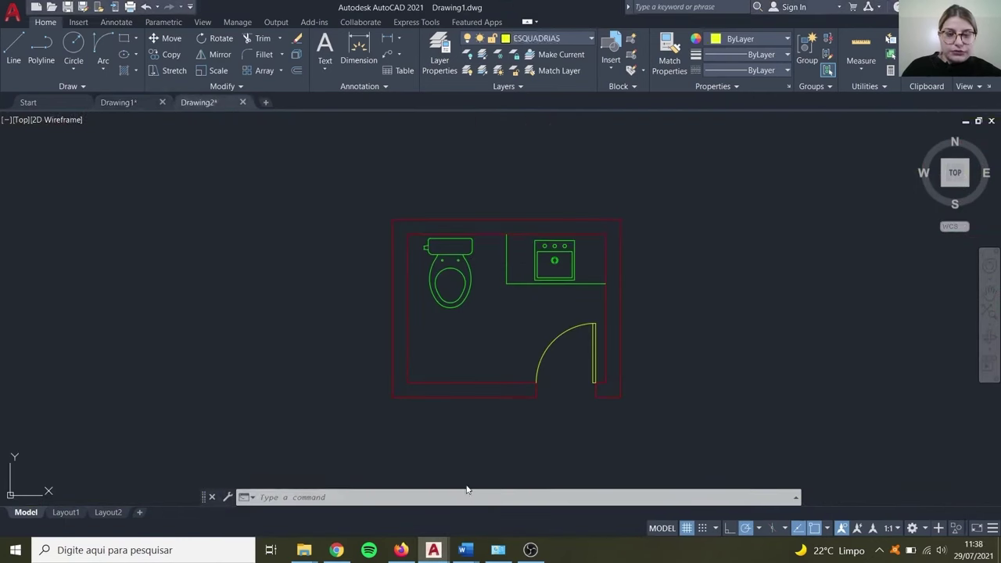
{"action": "scroll", "coordinate": [536, 250], "scroll_direction": "up", "scroll_amount": 2}
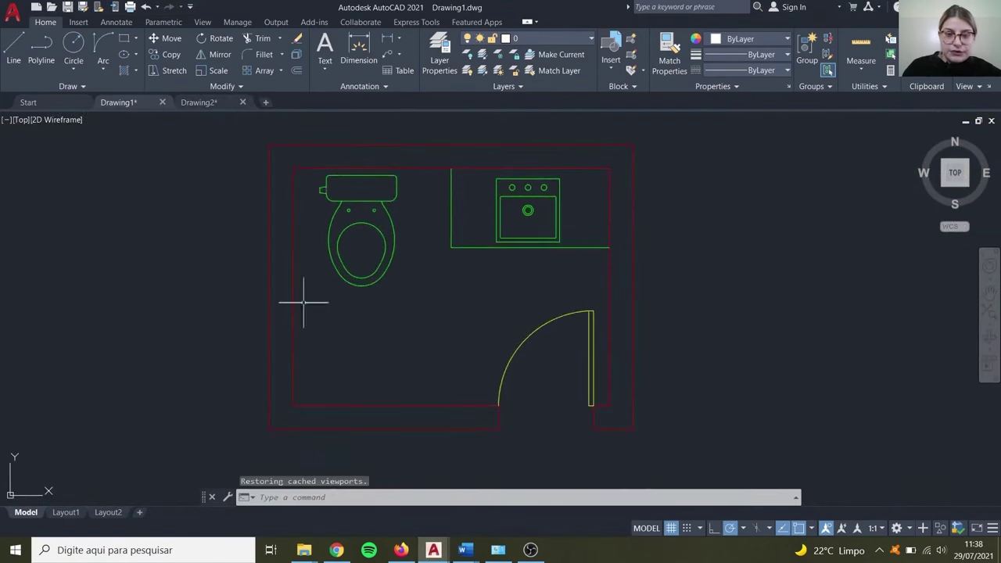
{"action": "scroll", "coordinate": [464, 275], "scroll_direction": "down", "scroll_amount": 2}
{"action": "scroll", "coordinate": [476, 290], "scroll_direction": "up", "scroll_amount": 2}
{"action": "left_click", "coordinate": [446, 316]}
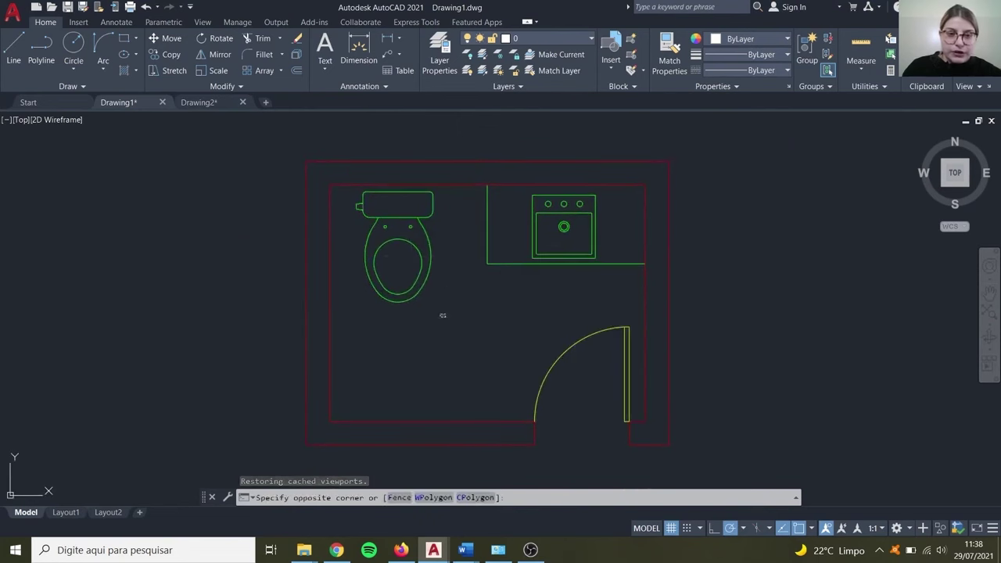
{"action": "left_click", "coordinate": [356, 194]}
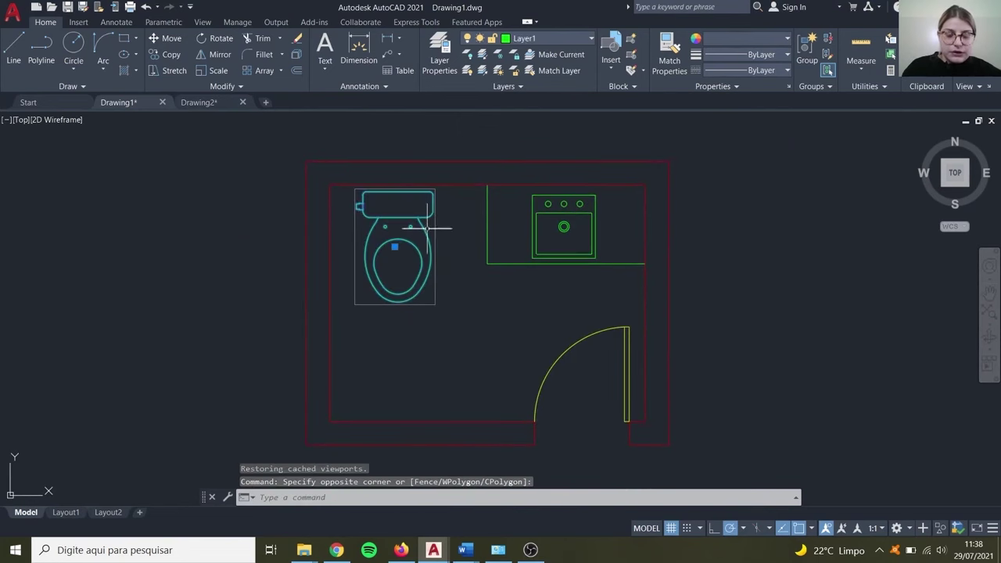
Step: Return to Drawing2 and paste the copied toilet inside the room, left of the door swing
{"action": "mouse_move", "coordinate": [433, 550]}
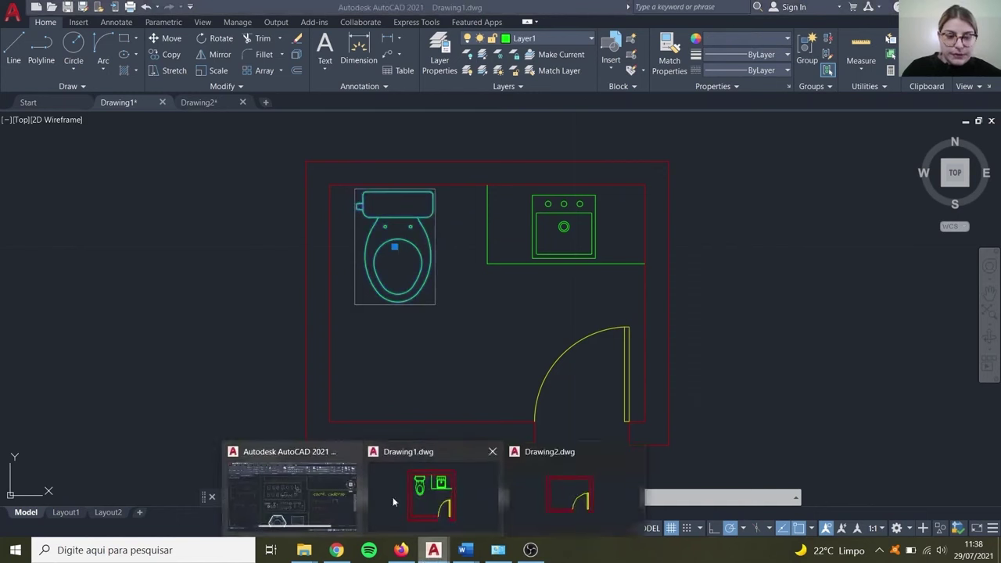
{"action": "left_click", "coordinate": [530, 499]}
{"action": "key", "text": "ctrl+v"}
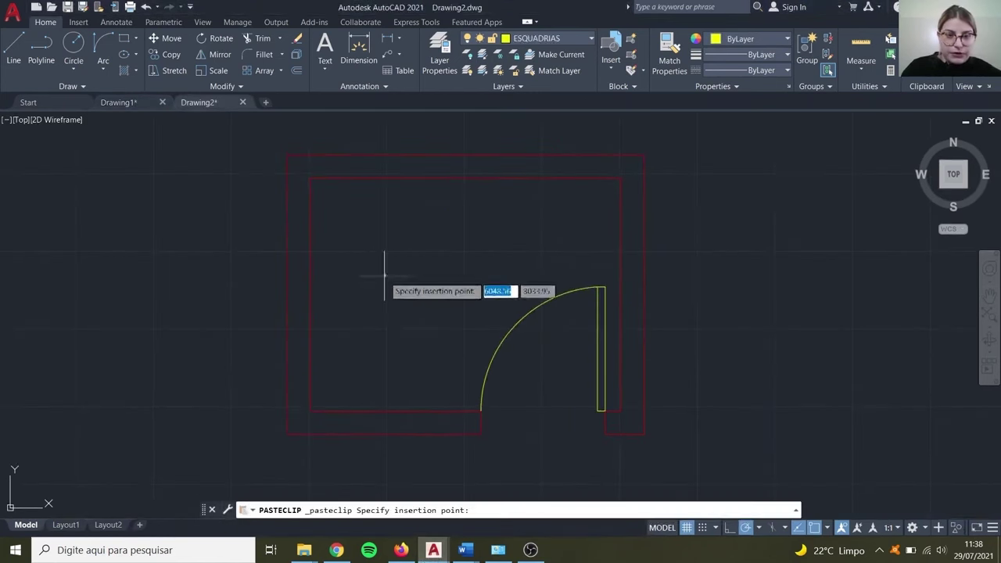
{"action": "left_click", "coordinate": [393, 287]}
Step: Measure the width of the pasted toilet's tank along its upper edge with DIST
{"action": "scroll", "coordinate": [387, 290], "scroll_direction": "up", "scroll_amount": 10}
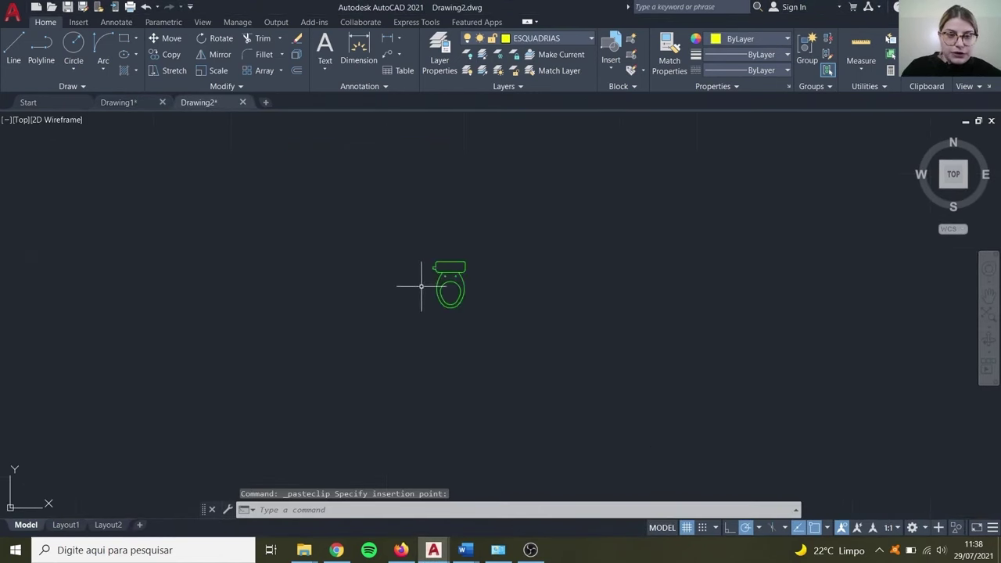
{"action": "scroll", "coordinate": [383, 242], "scroll_direction": "down", "scroll_amount": 15}
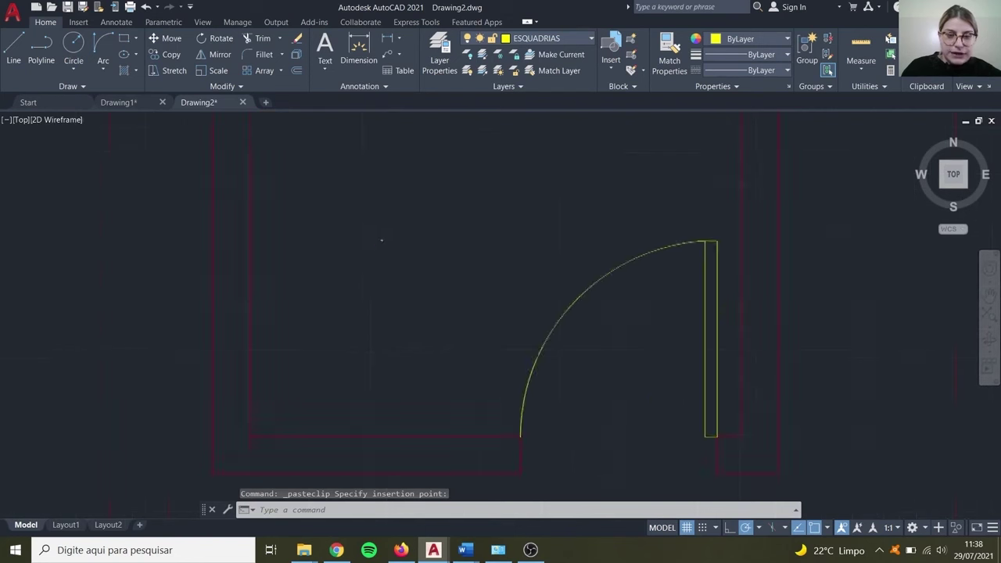
{"action": "scroll", "coordinate": [376, 250], "scroll_direction": "up", "scroll_amount": 10}
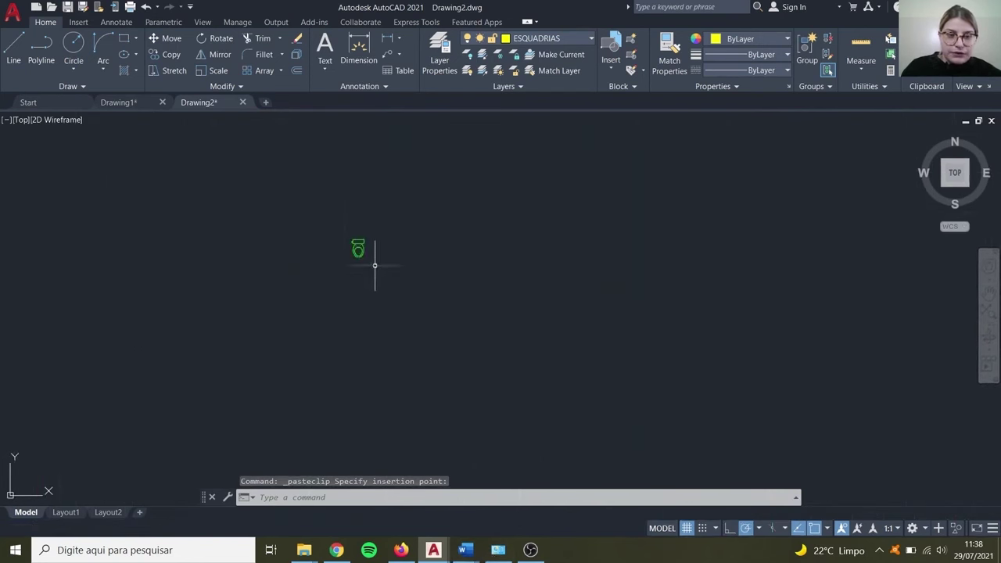
{"action": "left_click", "coordinate": [326, 154]}
{"action": "key", "text": "Escape"}
{"action": "scroll", "coordinate": [341, 167], "scroll_direction": "up", "scroll_amount": 4}
{"action": "type", "text": "D"}
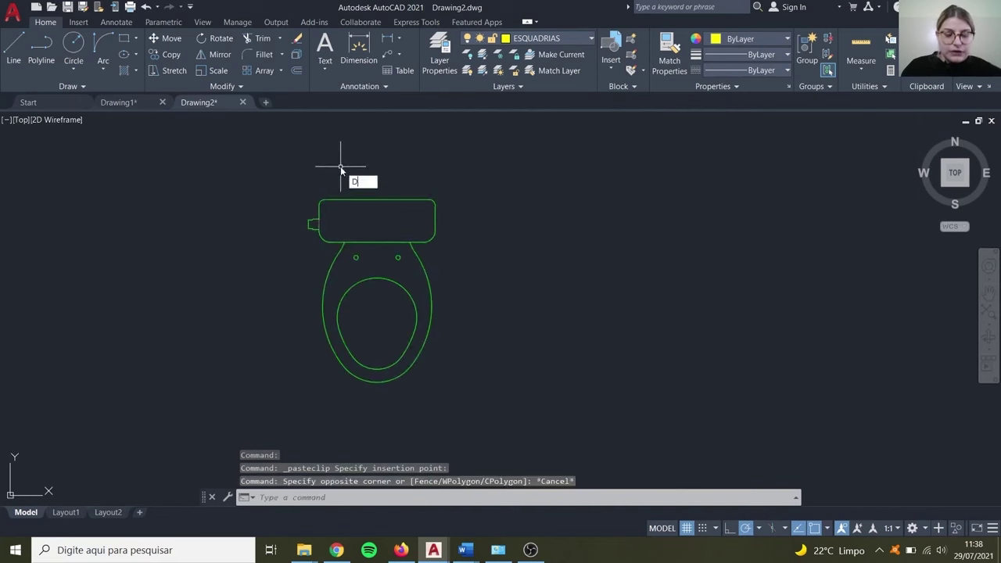
{"action": "type", "text": "IST"}
{"action": "key", "text": "Return"}
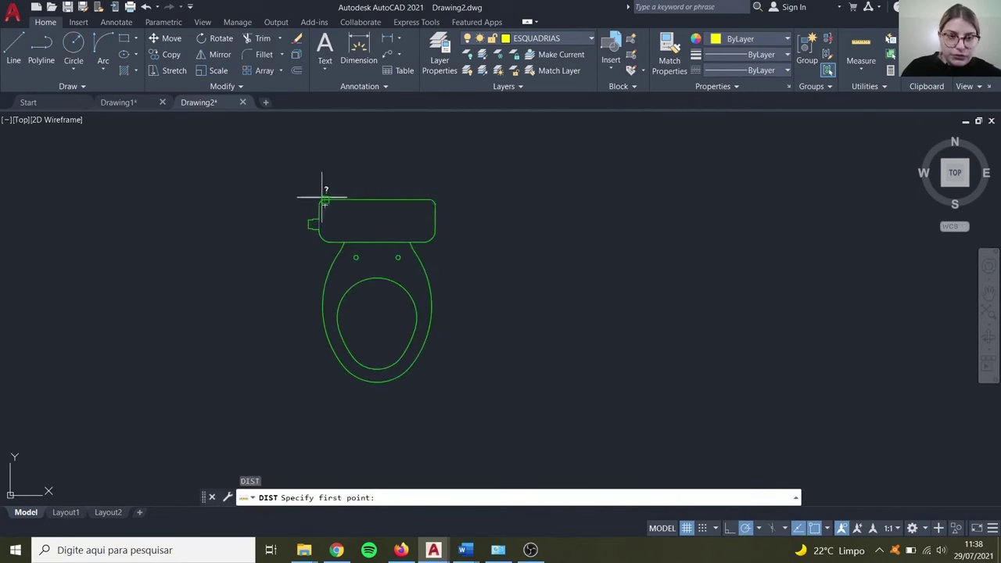
{"action": "left_click", "coordinate": [326, 200]}
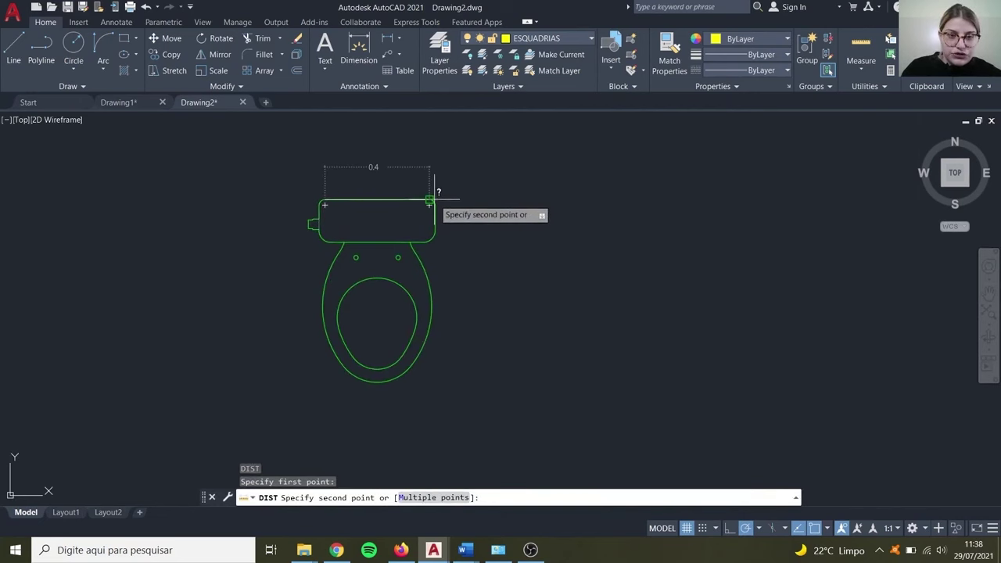
{"action": "key", "text": "Escape"}
Step: Scale the whole toilet by reference, using the tank's upper edge as the reference length and 40 as the new length
{"action": "scroll", "coordinate": [407, 194], "scroll_direction": "down", "scroll_amount": 5}
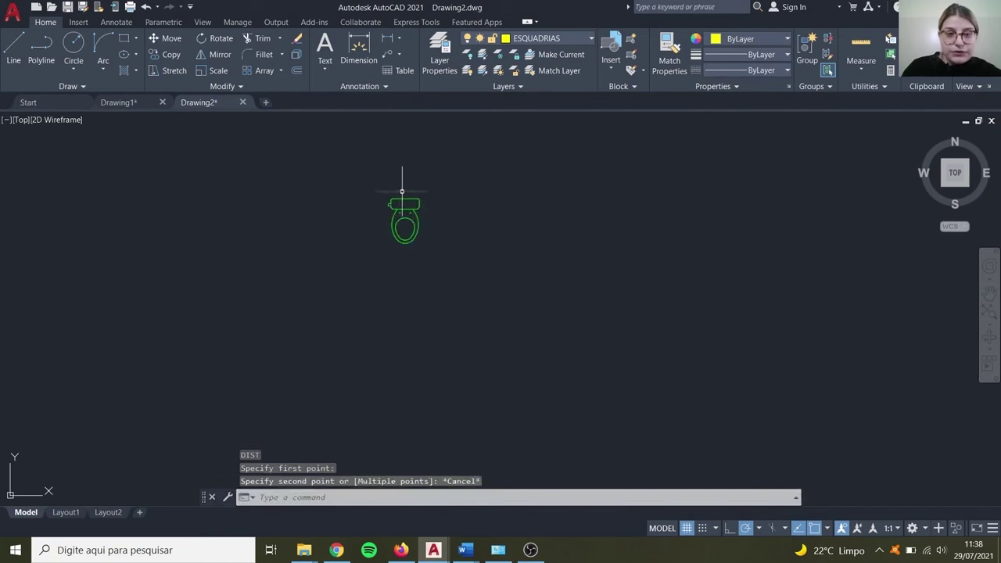
{"action": "left_click", "coordinate": [362, 175]}
{"action": "left_click", "coordinate": [490, 273]}
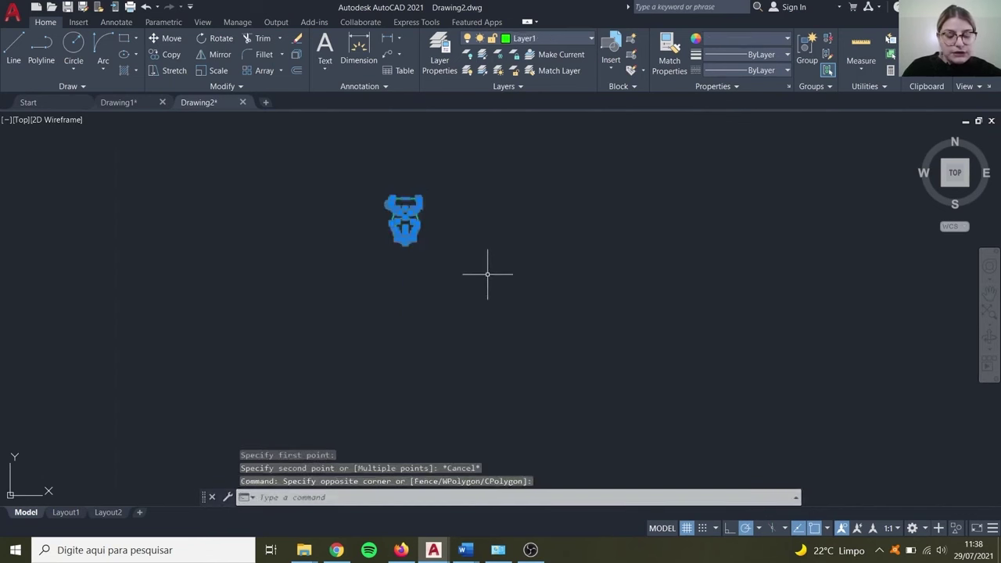
{"action": "type", "text": "SC"}
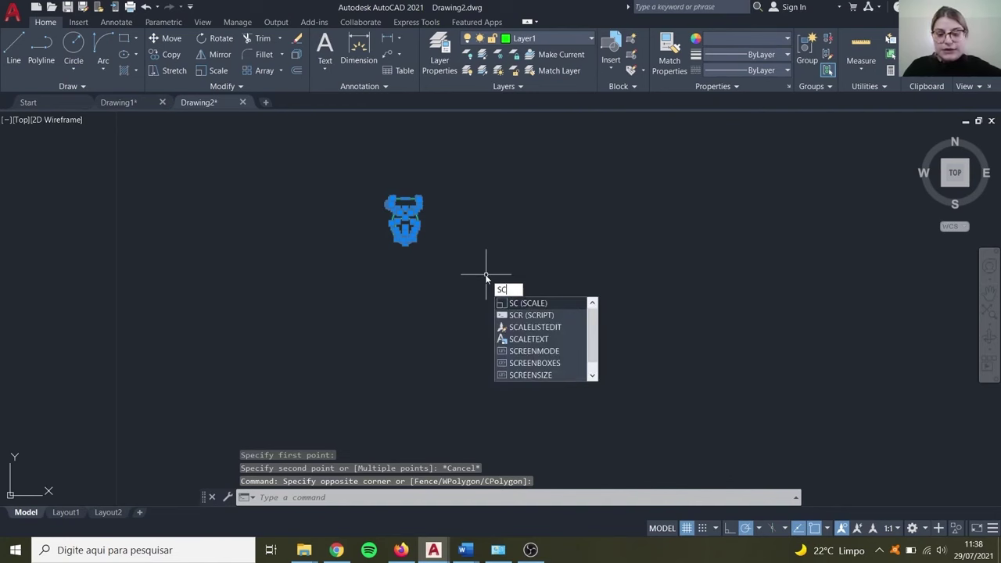
{"action": "key", "text": "Return"}
{"action": "scroll", "coordinate": [439, 211], "scroll_direction": "up", "scroll_amount": 5}
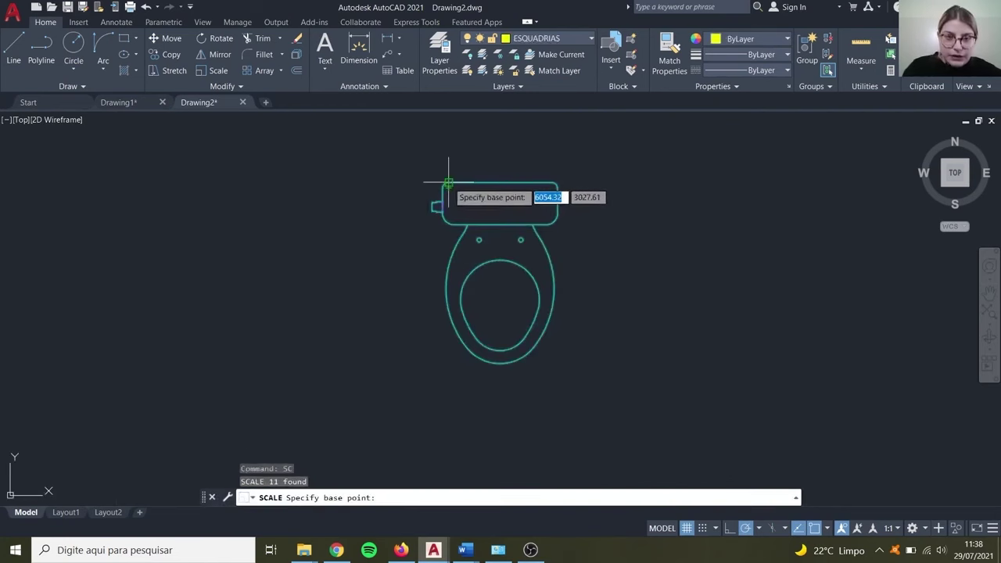
{"action": "left_click", "coordinate": [448, 188]}
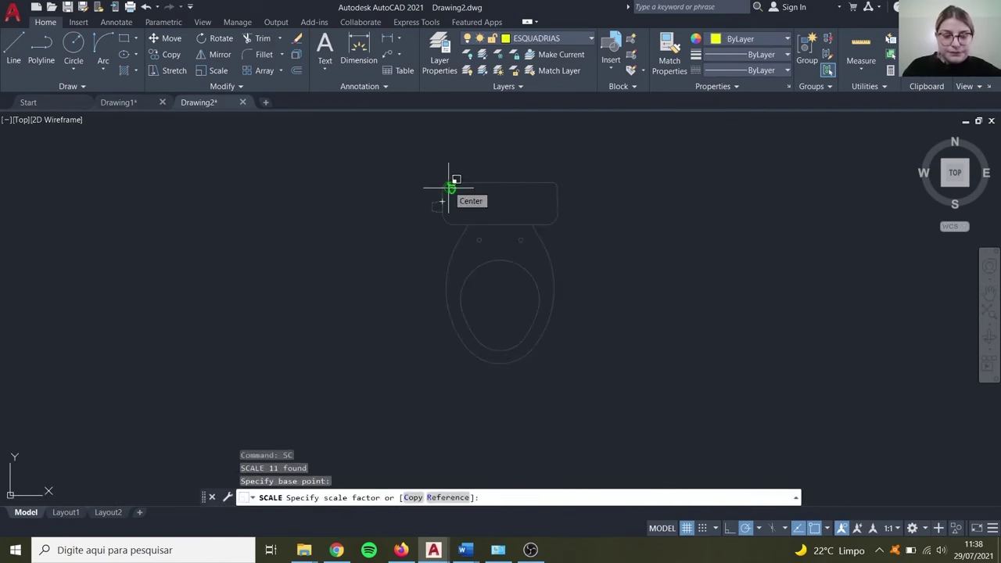
{"action": "type", "text": "R"}
{"action": "key", "text": "Return"}
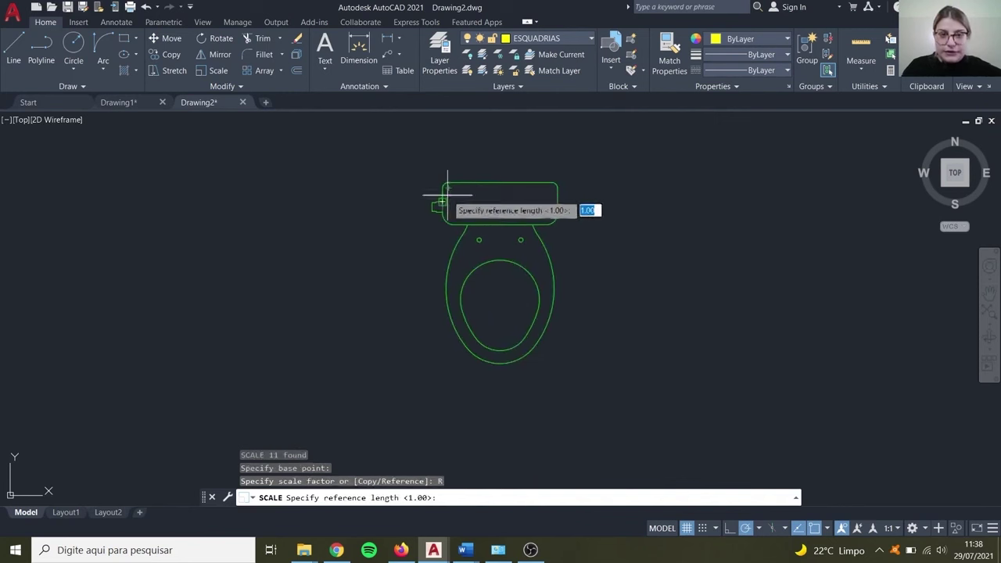
{"action": "left_click", "coordinate": [448, 187]}
{"action": "left_click", "coordinate": [554, 185]}
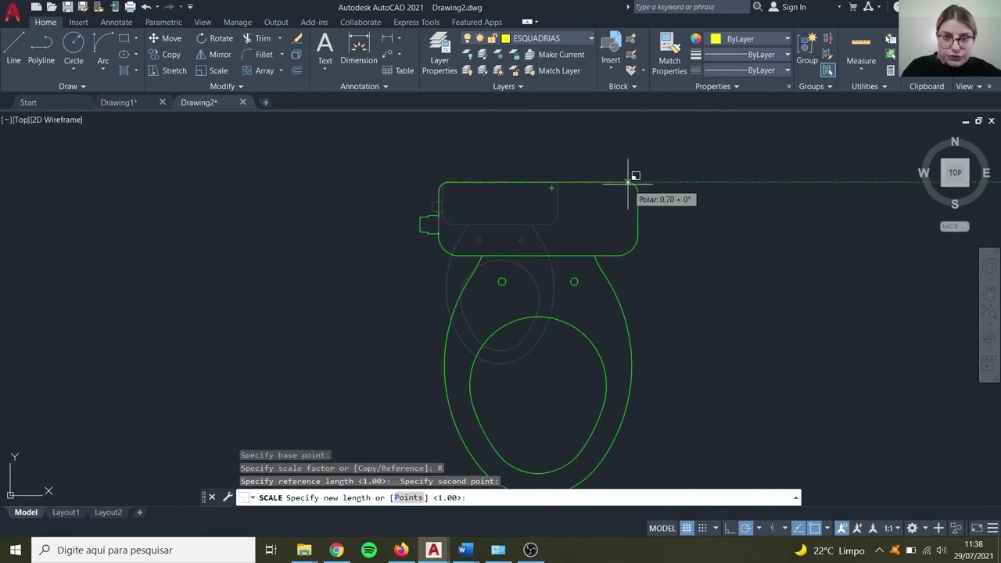
{"action": "type", "text": "40"}
{"action": "key", "text": "Return"}
{"action": "scroll", "coordinate": [476, 228], "scroll_direction": "down", "scroll_amount": 10}
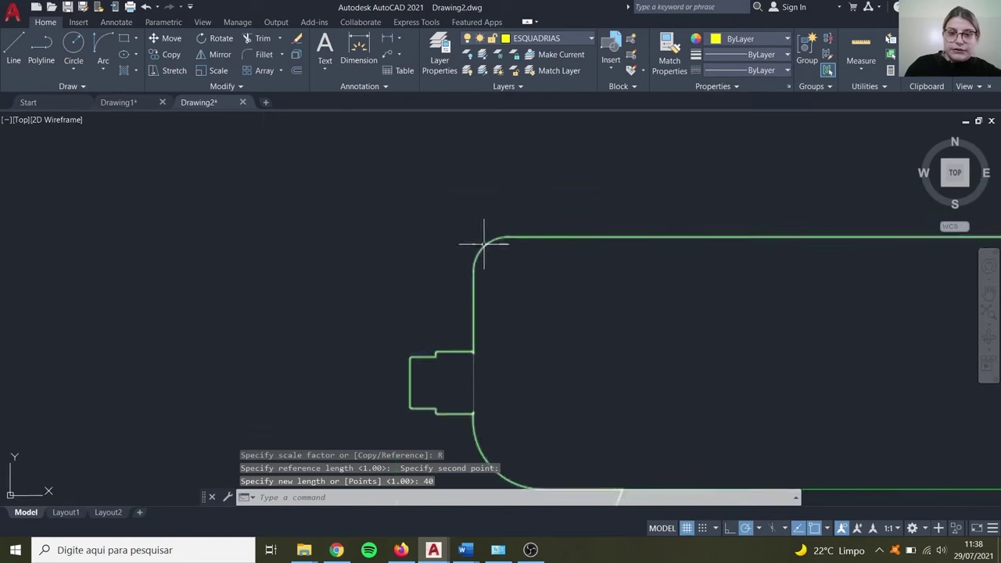
{"action": "scroll", "coordinate": [468, 205], "scroll_direction": "up", "scroll_amount": 3}
{"action": "left_click", "coordinate": [468, 209]}
{"action": "key", "text": "Escape"}
{"action": "scroll", "coordinate": [438, 231], "scroll_direction": "down", "scroll_amount": 4}
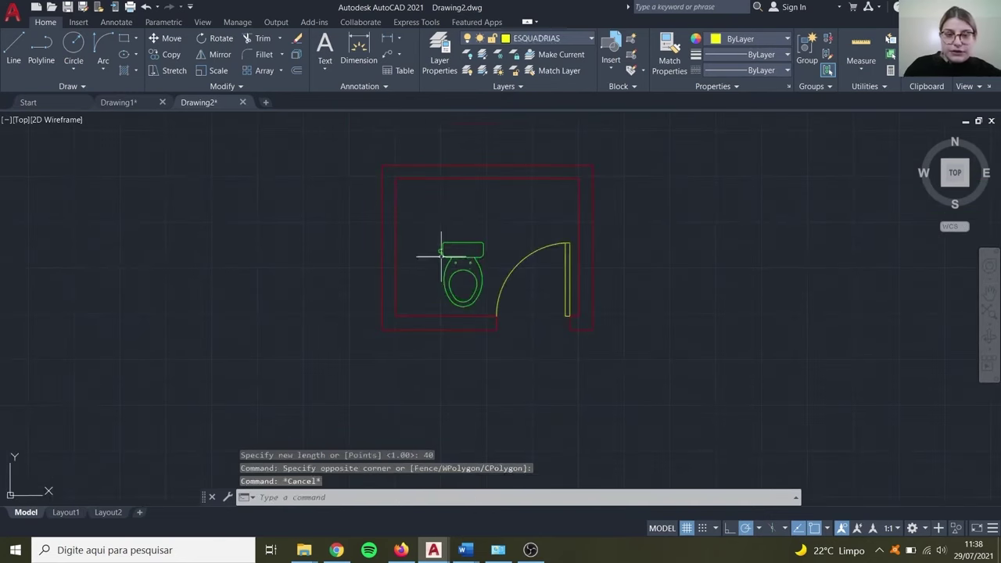
Step: Group all the toilet's pieces and assign the group to the MOBILIÁRIO layer
{"action": "left_click", "coordinate": [435, 233]}
{"action": "left_click", "coordinate": [486, 321]}
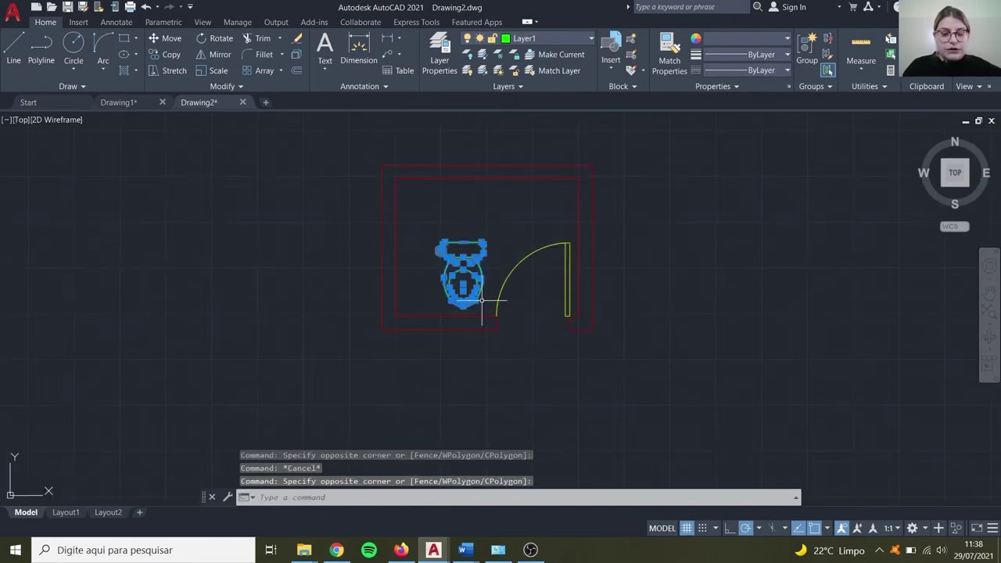
{"action": "key", "text": "Return"}
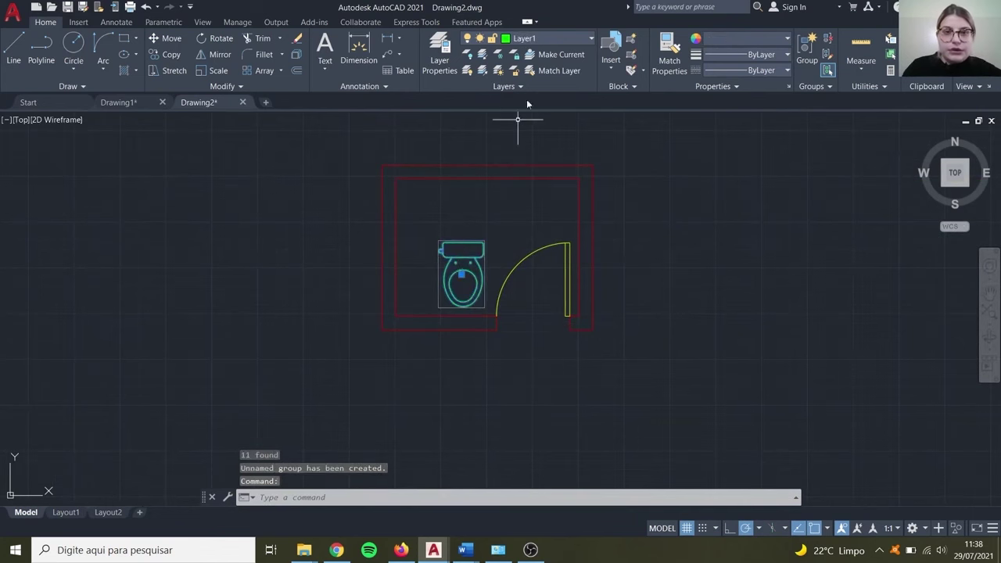
{"action": "left_click", "coordinate": [580, 39]}
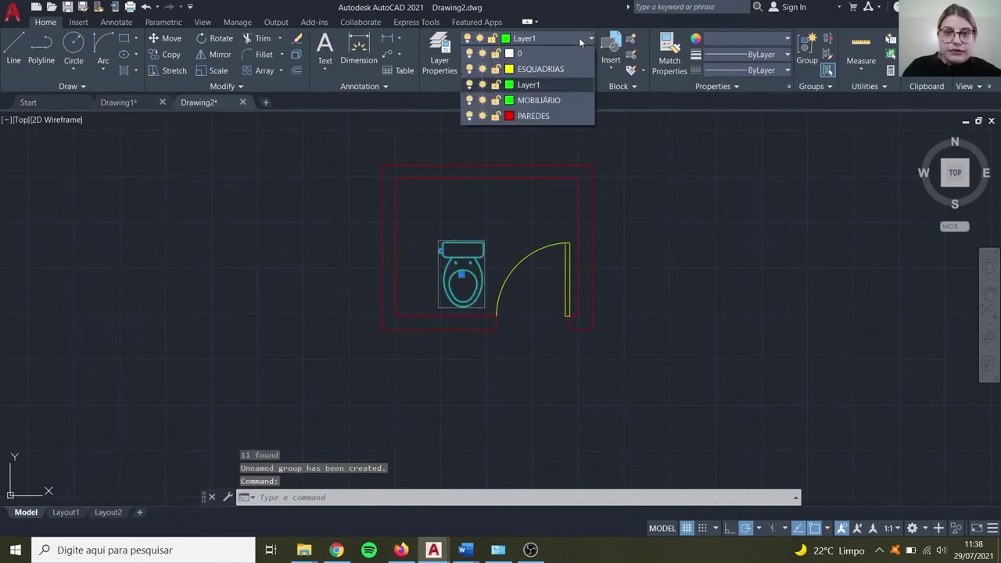
{"action": "left_click", "coordinate": [529, 101]}
{"action": "scroll", "coordinate": [465, 276], "scroll_direction": "up", "scroll_amount": 3}
{"action": "key", "text": "Escape"}
Step: Move the toilet so its tank sits against the upper wall's inner face, near the room's upper-left corner
{"action": "scroll", "coordinate": [469, 274], "scroll_direction": "down", "scroll_amount": 1}
{"action": "left_click", "coordinate": [431, 251]}
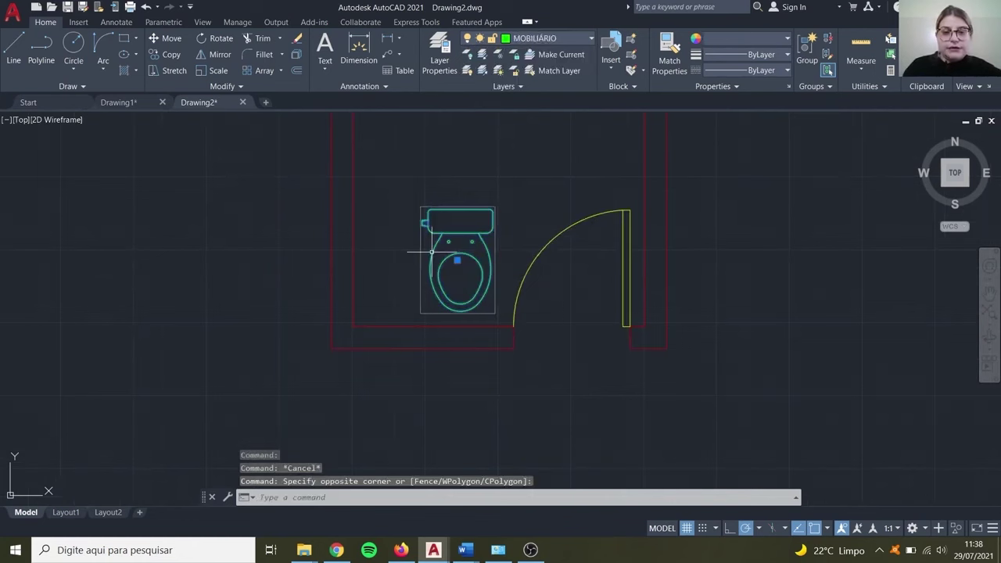
{"action": "key", "text": "Return"}
{"action": "left_click", "coordinate": [453, 200]}
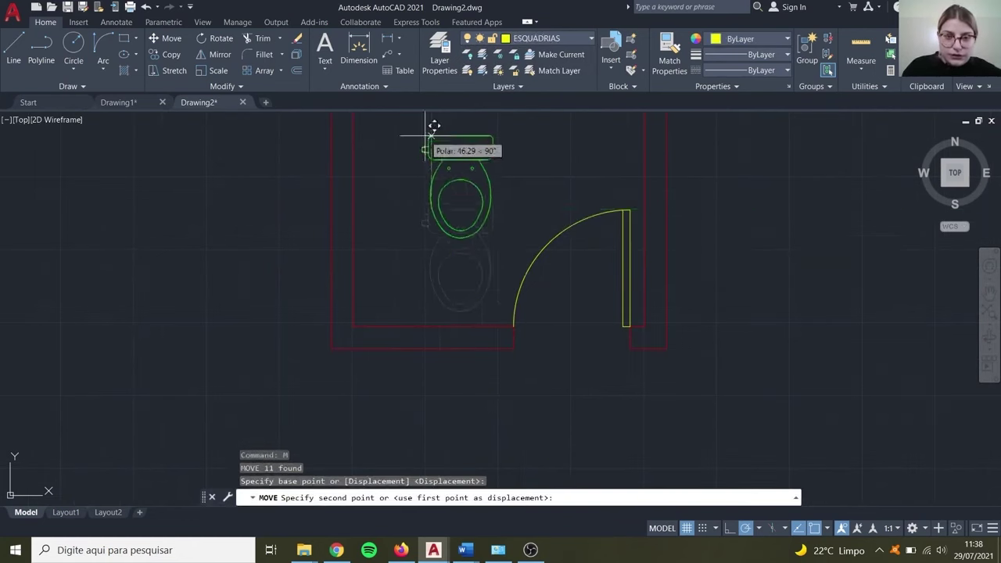
{"action": "middle_click_drag", "start_coordinate": [431, 130], "coordinate": [413, 234]}
{"action": "scroll", "coordinate": [395, 223], "scroll_direction": "up", "scroll_amount": 3}
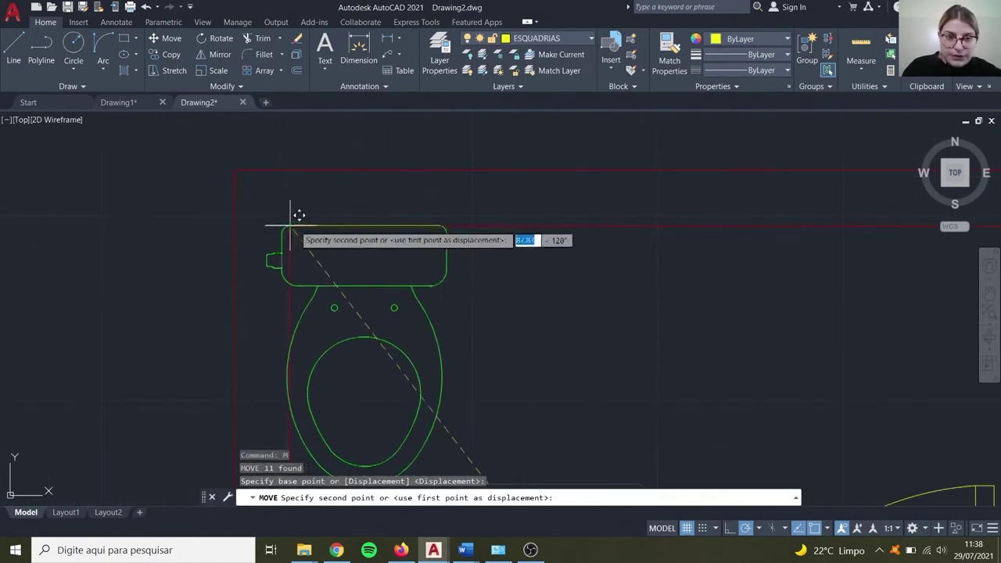
{"action": "left_click", "coordinate": [359, 226]}
{"action": "scroll", "coordinate": [363, 231], "scroll_direction": "down", "scroll_amount": 4}
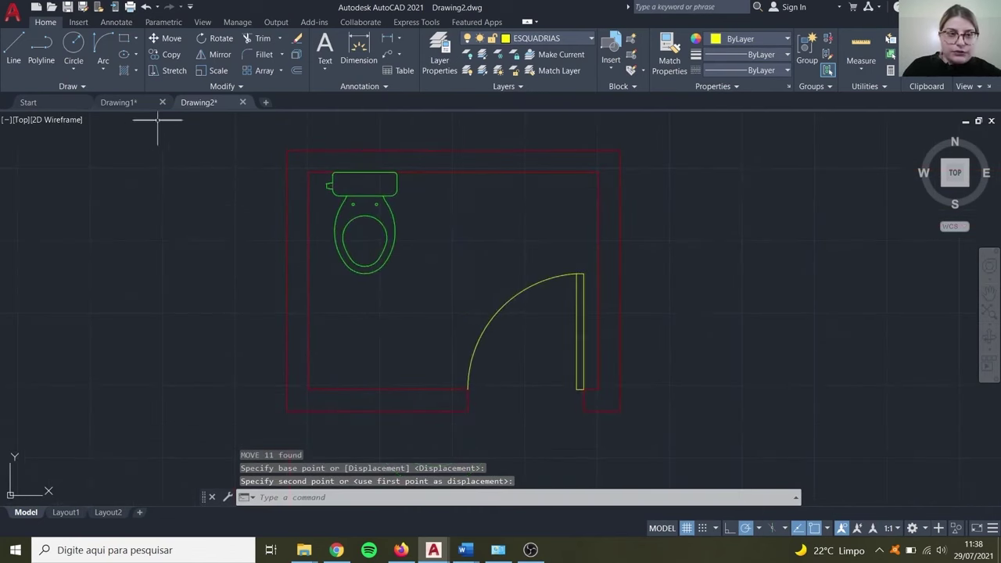
Step: Switch to Drawing1 and copy the washbasin together with its two countertop lines
{"action": "mouse_move", "coordinate": [435, 550]}
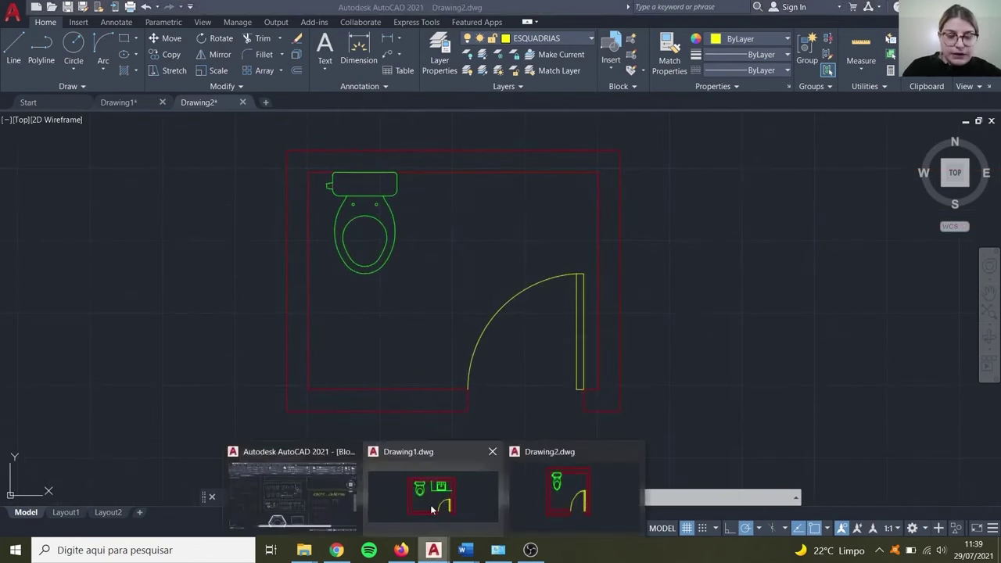
{"action": "left_click", "coordinate": [406, 497]}
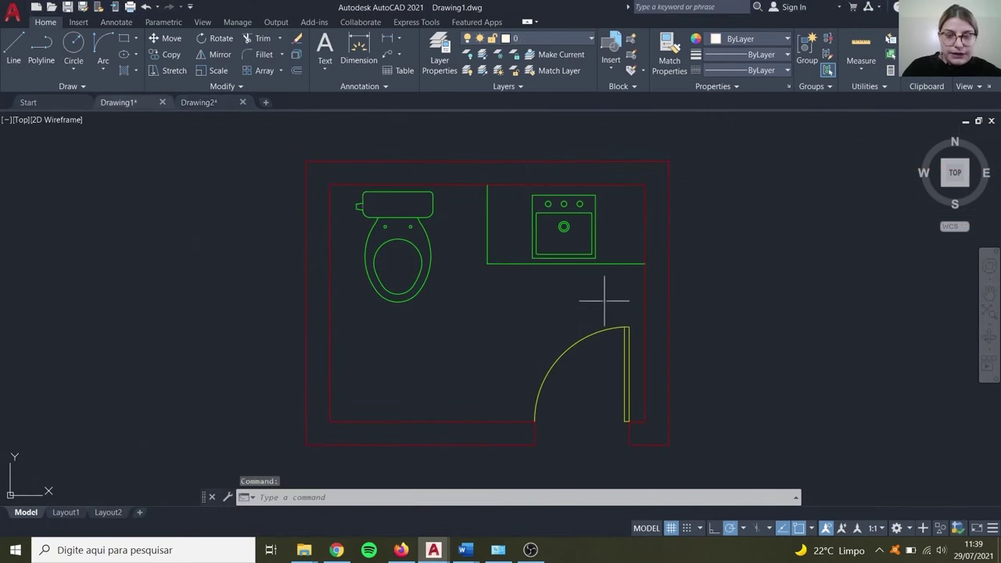
{"action": "left_click", "coordinate": [604, 300]}
{"action": "left_click", "coordinate": [460, 218]}
{"action": "key", "text": "ctrl+c"}
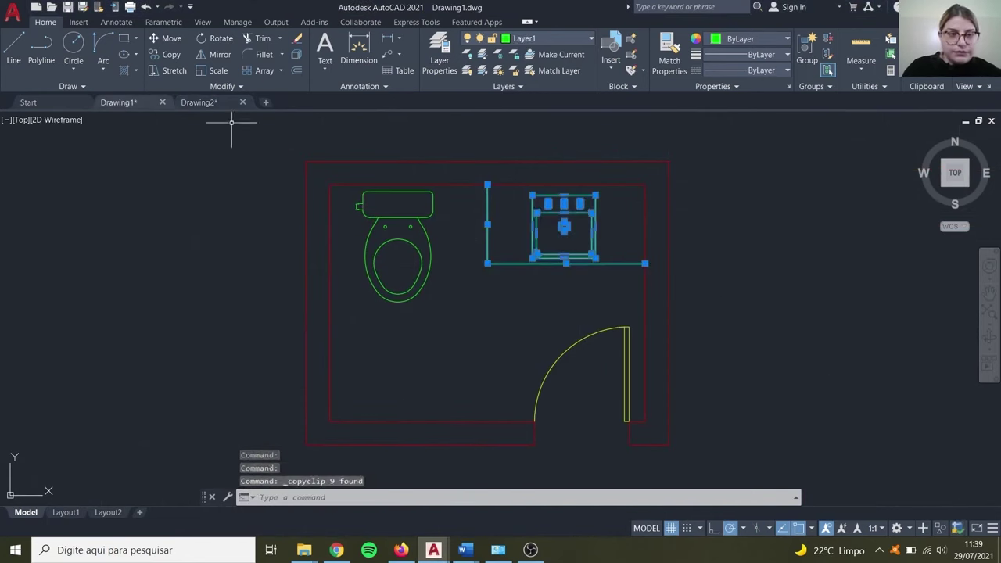
Step: Return to Drawing2 and paste the copied washbasin and countertop inside the room, right of the toilet
{"action": "left_click", "coordinate": [205, 104]}
{"action": "key", "text": "ctrl+v"}
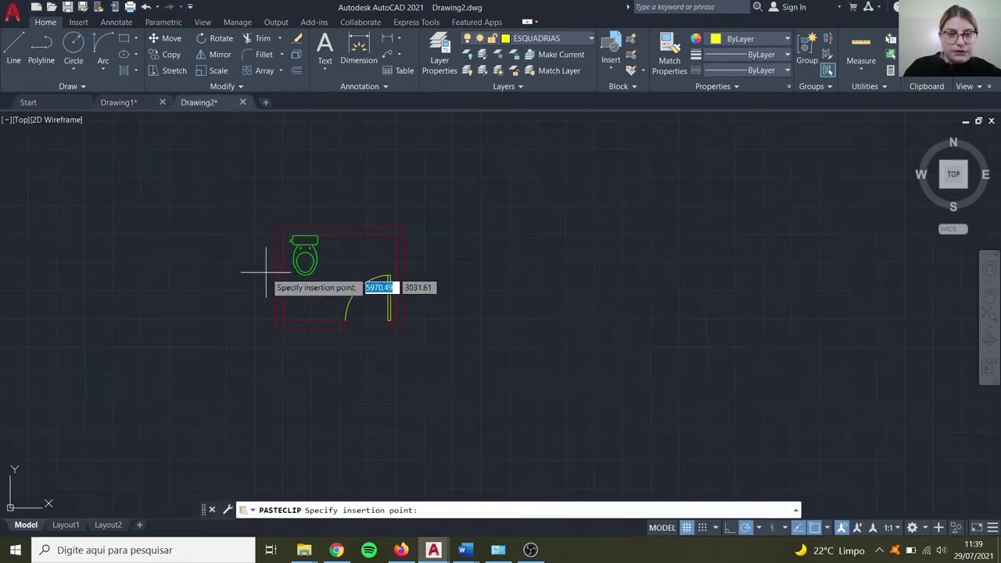
{"action": "scroll", "coordinate": [313, 270], "scroll_direction": "up", "scroll_amount": 5}
{"action": "scroll", "coordinate": [342, 235], "scroll_direction": "down", "scroll_amount": 8}
{"action": "left_click", "coordinate": [340, 266]}
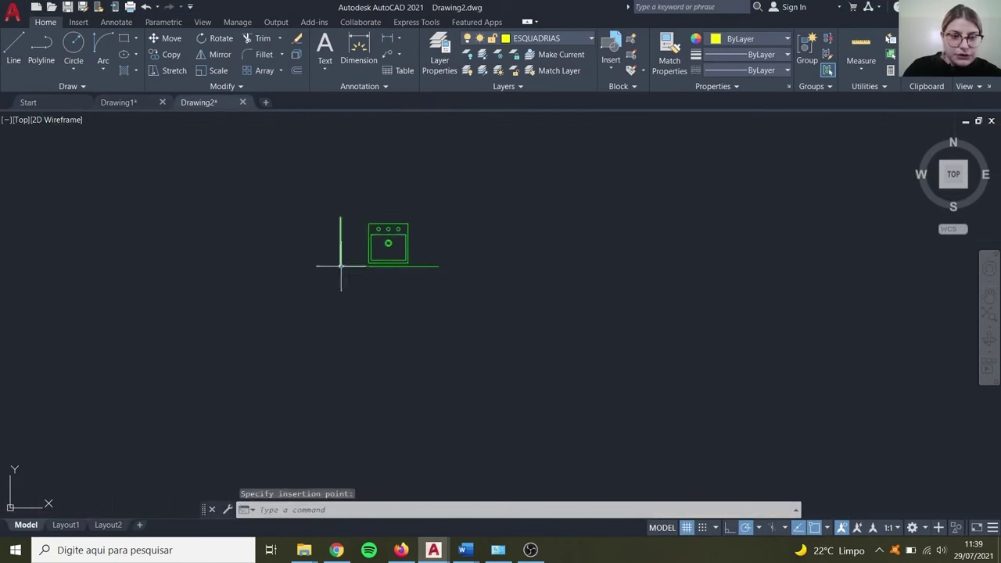
Step: Measure the pasted washbasin's width from its upper-left corner with DIST
{"action": "scroll", "coordinate": [363, 291], "scroll_direction": "up", "scroll_amount": 2}
{"action": "type", "text": "DIST"}
{"action": "key", "text": "Return"}
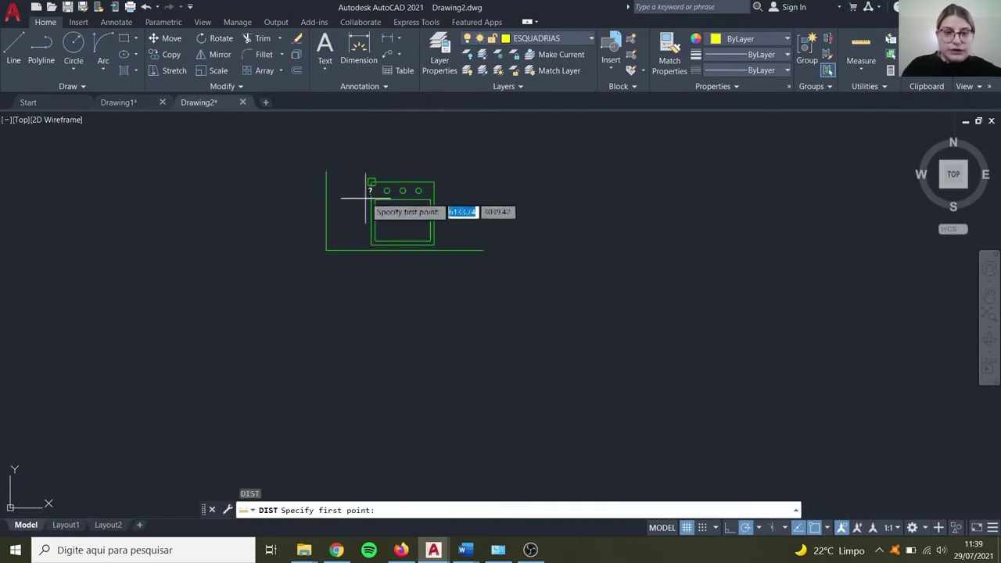
{"action": "left_click", "coordinate": [372, 182]}
{"action": "key", "text": "Escape"}
Step: Scale the washbasin and countertop by reference, using the basin's upper edge as the reference length and 40 as the new length
{"action": "scroll", "coordinate": [428, 215], "scroll_direction": "down", "scroll_amount": 5}
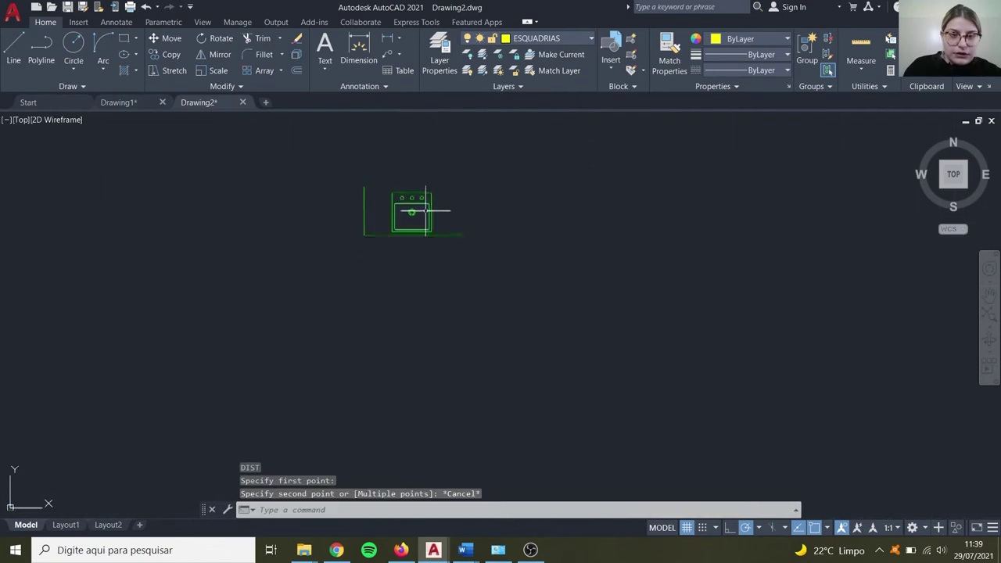
{"action": "left_click", "coordinate": [362, 179]}
{"action": "left_click", "coordinate": [464, 240]}
{"action": "type", "text": "SC"}
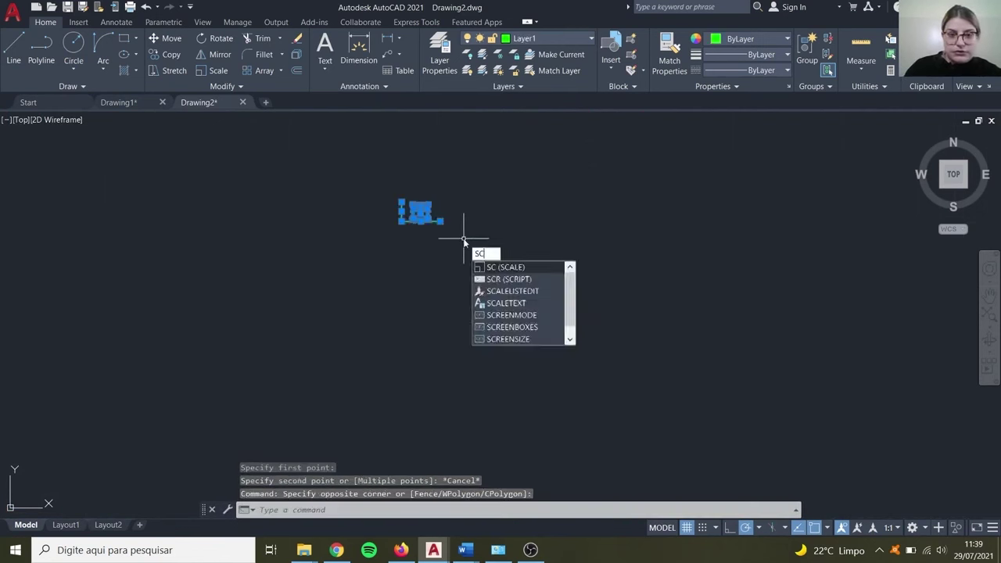
{"action": "key", "text": "Return"}
{"action": "scroll", "coordinate": [403, 220], "scroll_direction": "up", "scroll_amount": 3}
{"action": "left_click", "coordinate": [413, 182]}
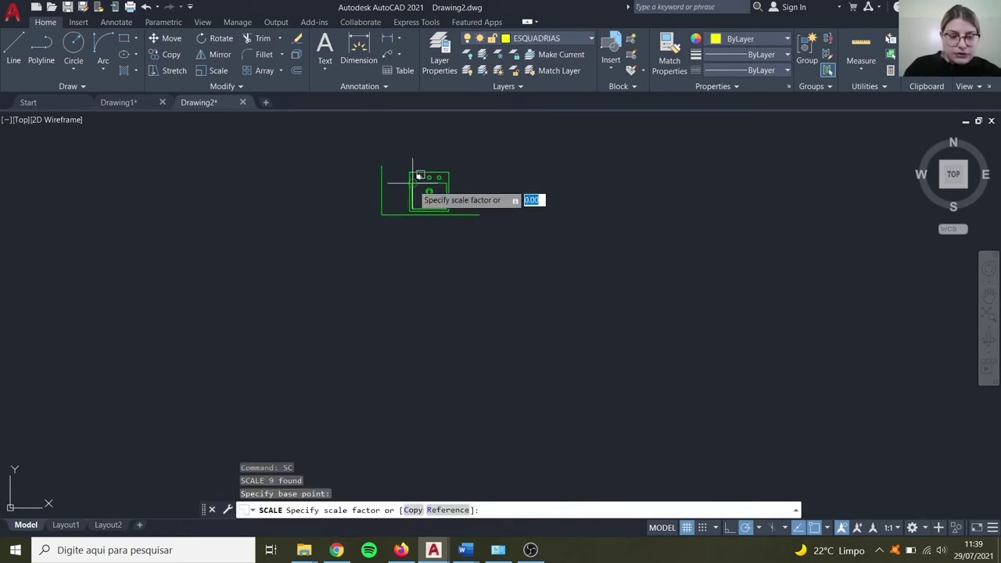
{"action": "type", "text": "R"}
{"action": "key", "text": "Return"}
{"action": "scroll", "coordinate": [406, 183], "scroll_direction": "up", "scroll_amount": 3}
{"action": "left_click", "coordinate": [385, 164]}
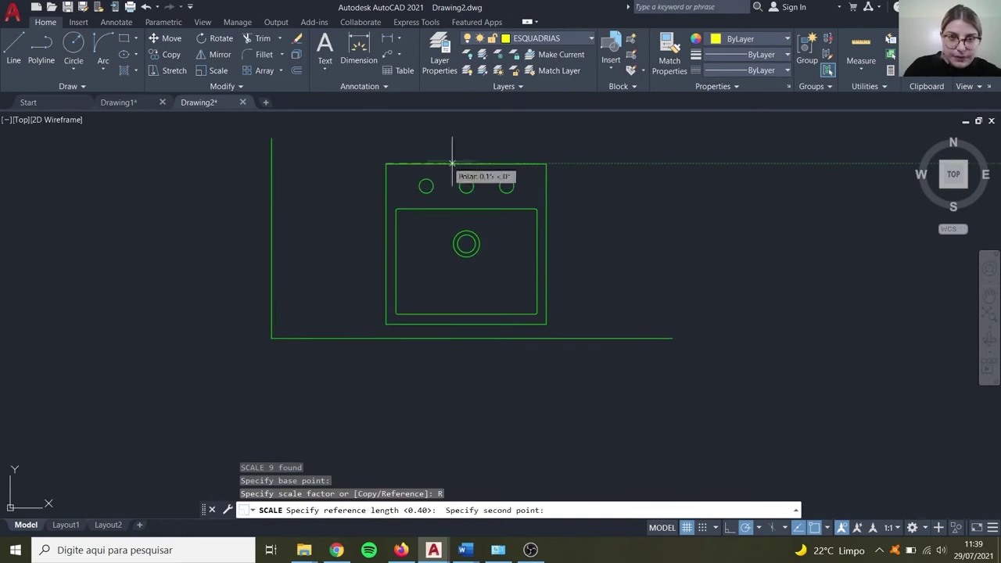
{"action": "left_click", "coordinate": [546, 164]}
{"action": "type", "text": "40"}
{"action": "key", "text": "Return"}
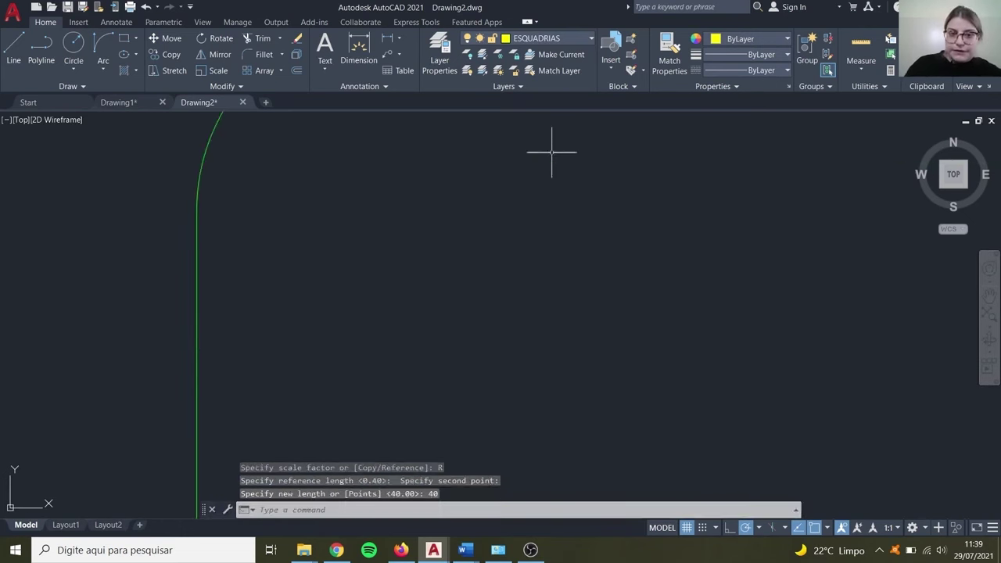
{"action": "scroll", "coordinate": [550, 152], "scroll_direction": "down", "scroll_amount": 8}
Step: Move the washbasin and countertop lines about 39 units straight up, so the countertop's side line meets the upper wall
{"action": "left_click", "coordinate": [331, 175]}
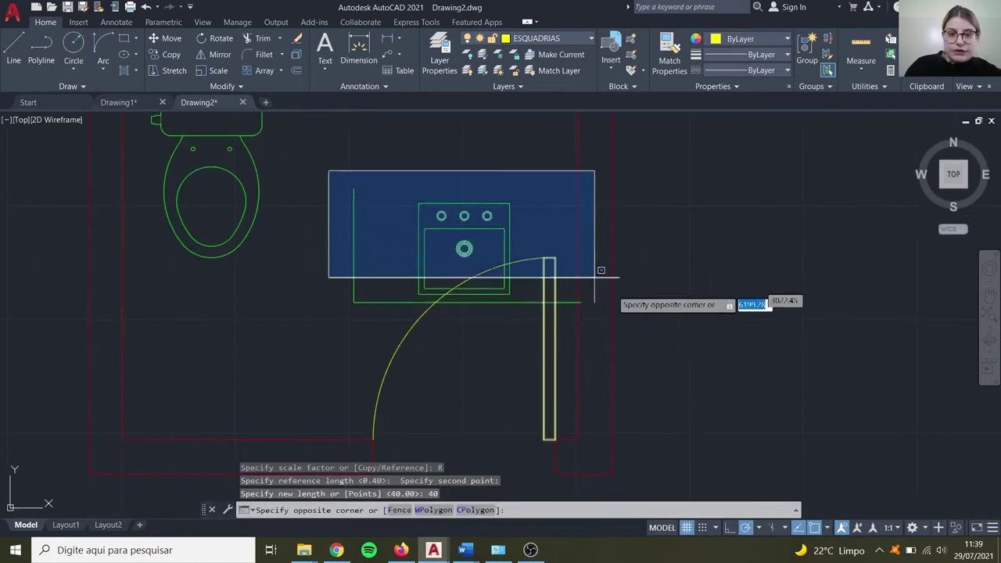
{"action": "left_click", "coordinate": [599, 308]}
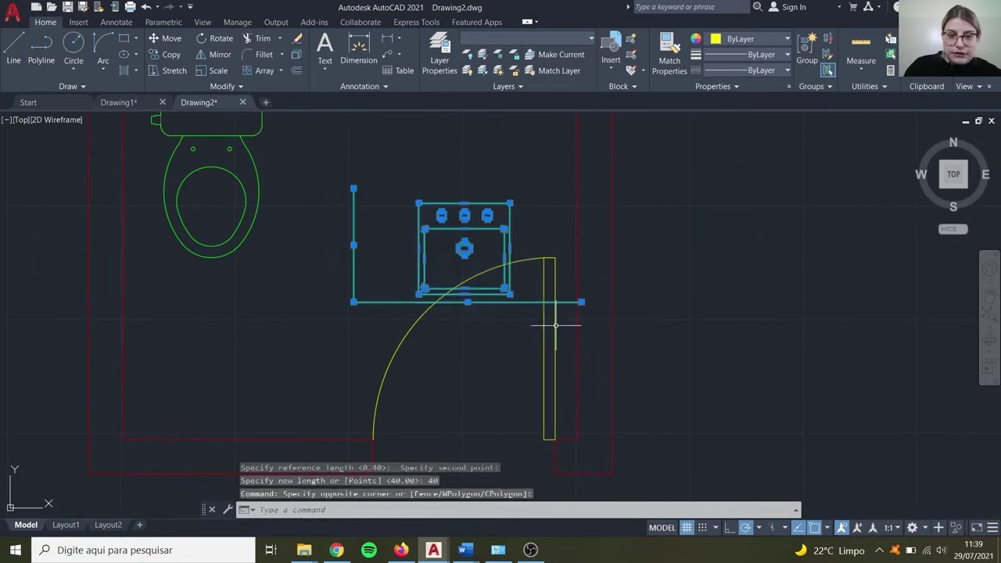
{"action": "type", "text": "m"}
{"action": "key", "text": "Return"}
{"action": "scroll", "coordinate": [552, 297], "scroll_direction": "down", "scroll_amount": 3}
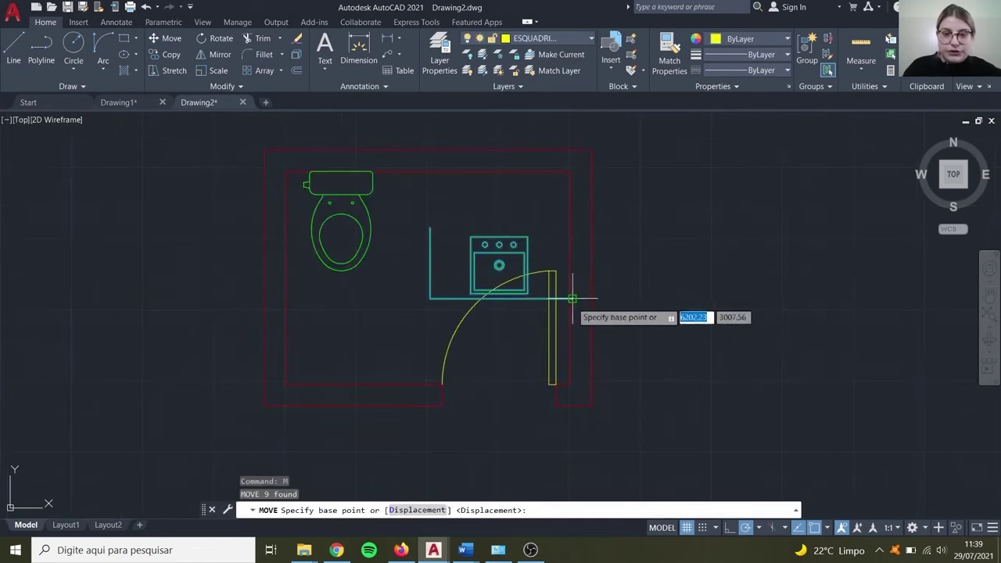
{"action": "left_click", "coordinate": [572, 298]}
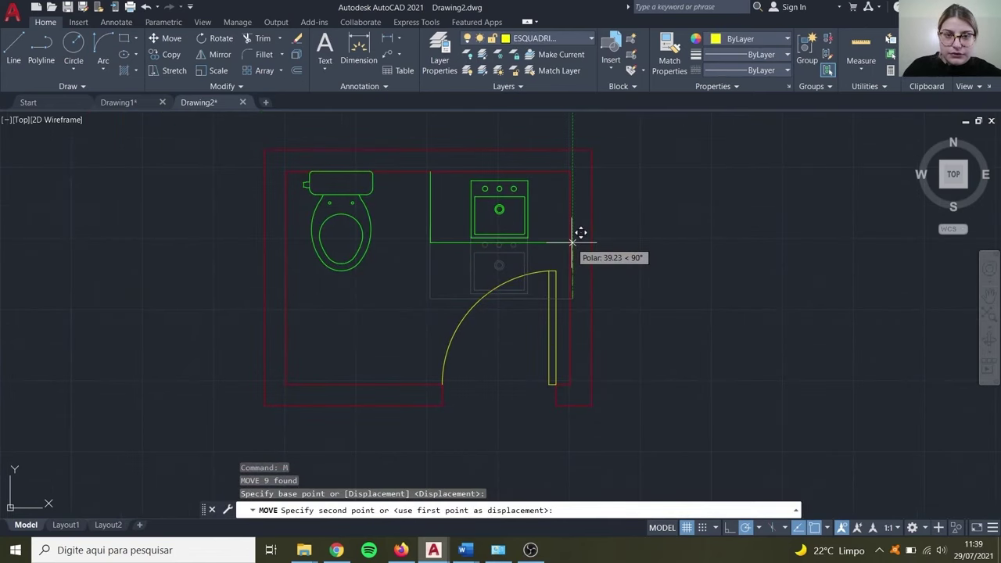
{"action": "left_click", "coordinate": [574, 241]}
Step: Move the toilet a short distance to the right along the upper wall
{"action": "middle_click_drag", "start_coordinate": [396, 276], "coordinate": [503, 281]}
{"action": "left_click", "coordinate": [494, 280]}
{"action": "left_click", "coordinate": [455, 253]}
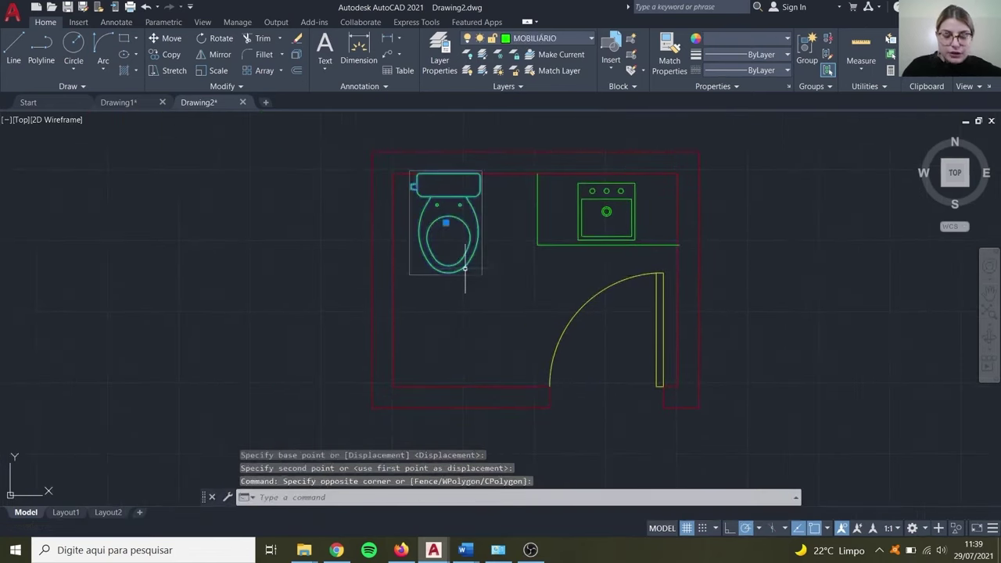
{"action": "type", "text": "m"}
{"action": "key", "text": "Return"}
{"action": "left_click", "coordinate": [459, 308]}
{"action": "key", "text": "Escape"}
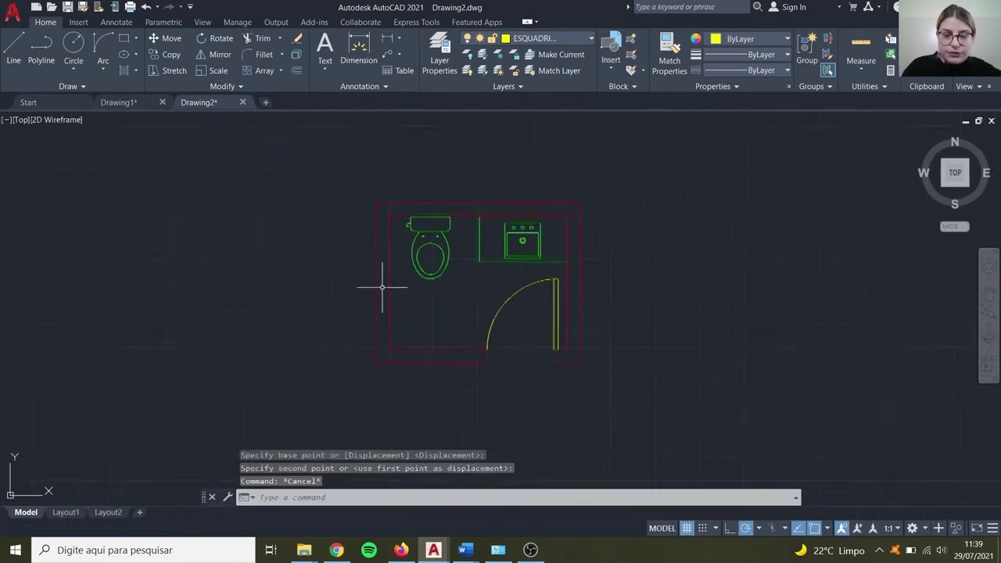
Step: Measure the room's outer width along the upper wall with DIST
{"action": "scroll", "coordinate": [384, 279], "scroll_direction": "down", "scroll_amount": 2}
{"action": "scroll", "coordinate": [593, 155], "scroll_direction": "up", "scroll_amount": 4}
{"action": "scroll", "coordinate": [458, 200], "scroll_direction": "down", "scroll_amount": 2}
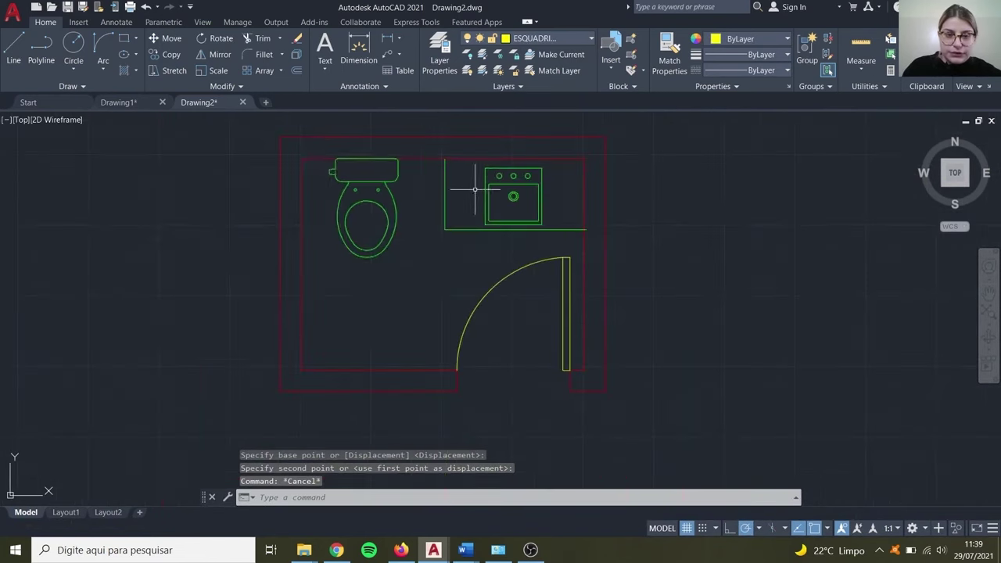
{"action": "middle_click_drag", "start_coordinate": [388, 203], "coordinate": [397, 226]}
{"action": "type", "text": "dist"}
{"action": "key", "text": "Return"}
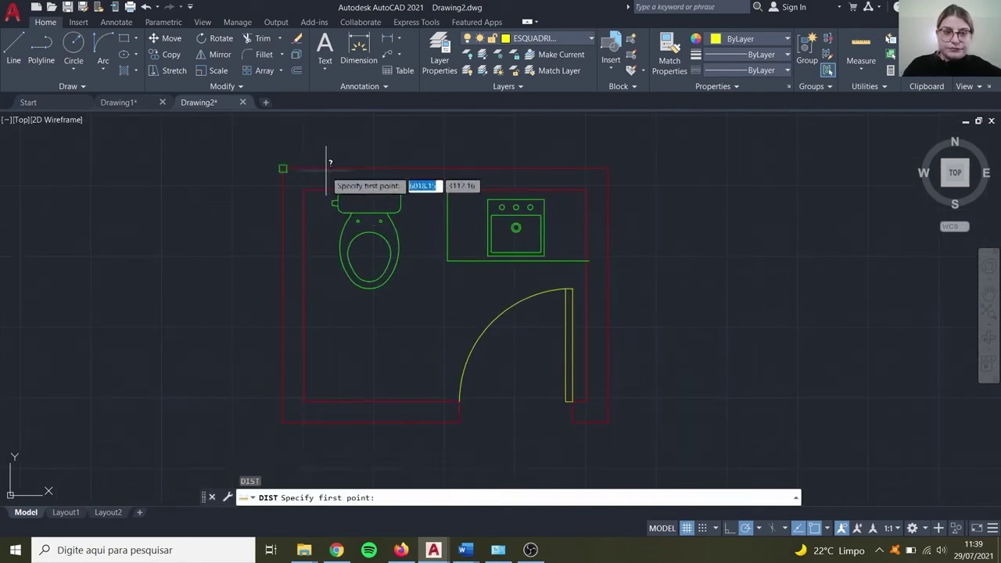
{"action": "left_click", "coordinate": [283, 167]}
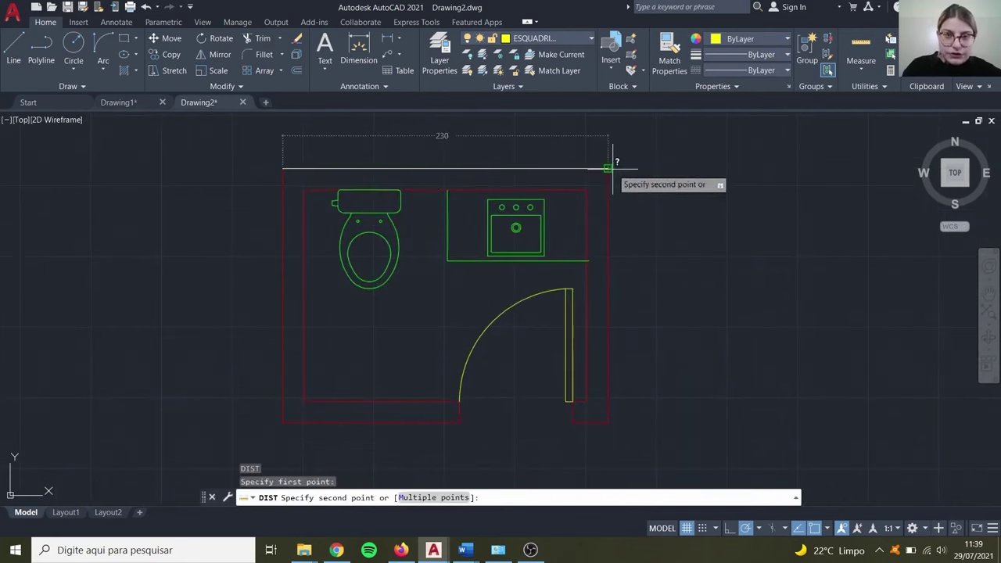
{"action": "key", "text": "Escape"}
Step: Measure the room's interior width along the upper wall and its interior depth along the left wall with DIST
{"action": "key", "text": "Return"}
{"action": "left_click", "coordinate": [587, 189]}
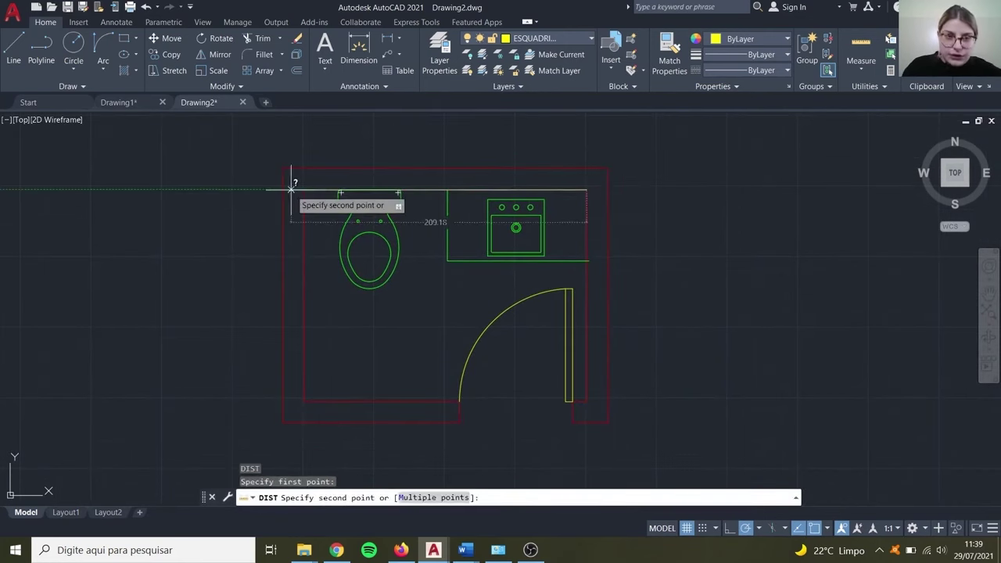
{"action": "key", "text": "Escape"}
{"action": "key", "text": "Return"}
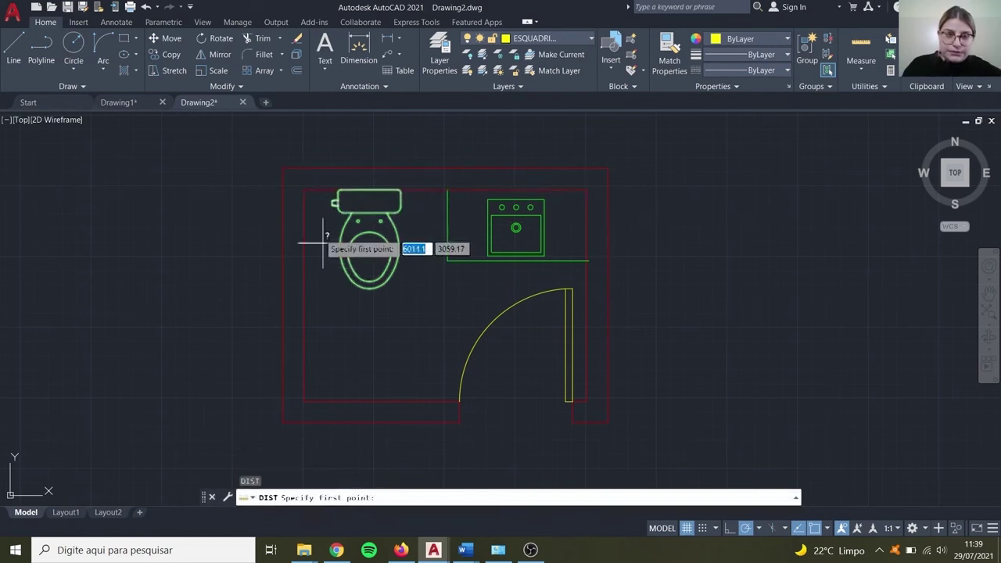
{"action": "left_click", "coordinate": [305, 190]}
{"action": "key", "text": "Escape"}
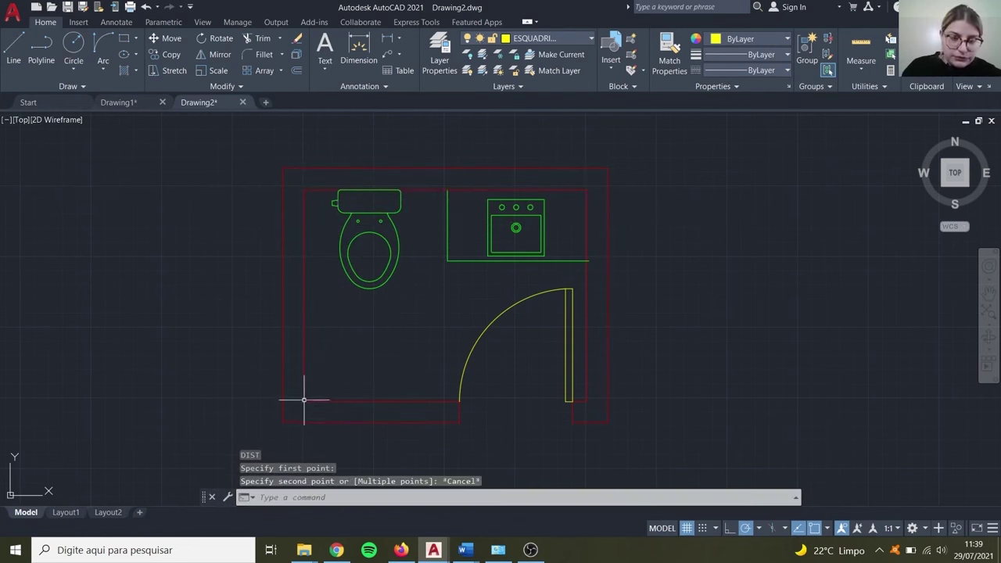
{"action": "key", "text": "Escape"}
{"action": "scroll", "coordinate": [506, 231], "scroll_direction": "down", "scroll_amount": 2}
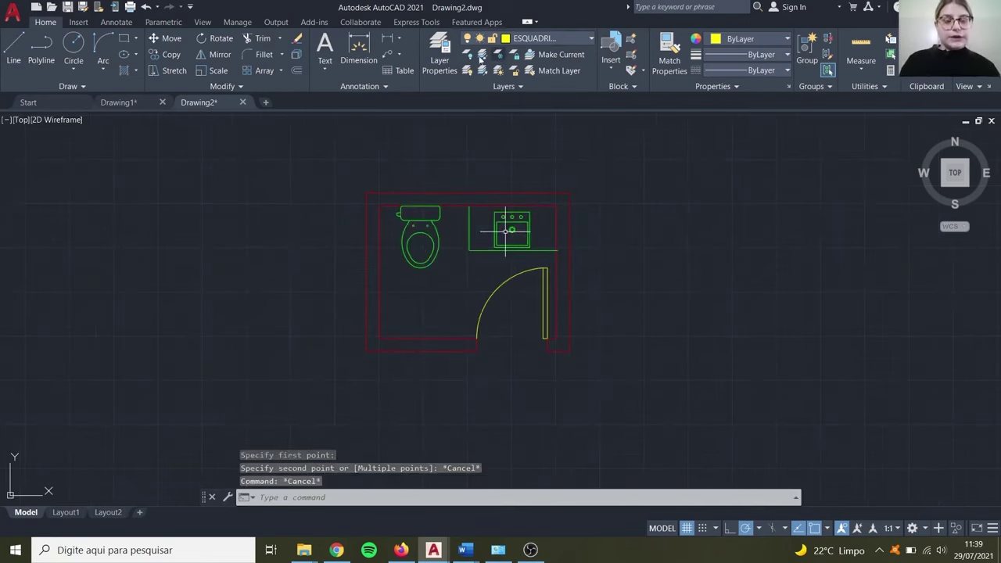
Step: Create a new dimension style named COTA ARQUITETURA, starting with ISO-25 and used for all dimensions
{"action": "left_click", "coordinate": [119, 23]}
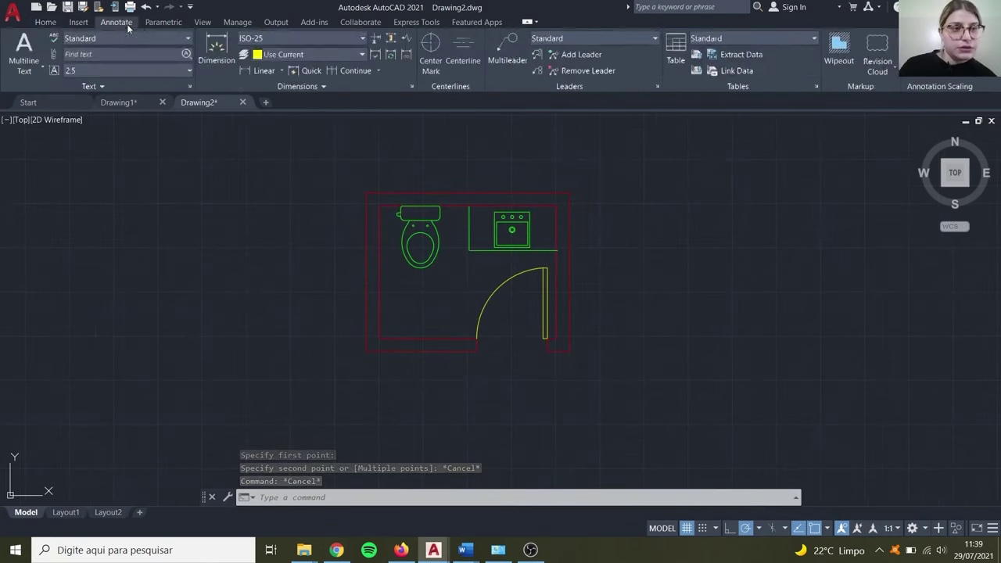
{"action": "left_click", "coordinate": [325, 37]}
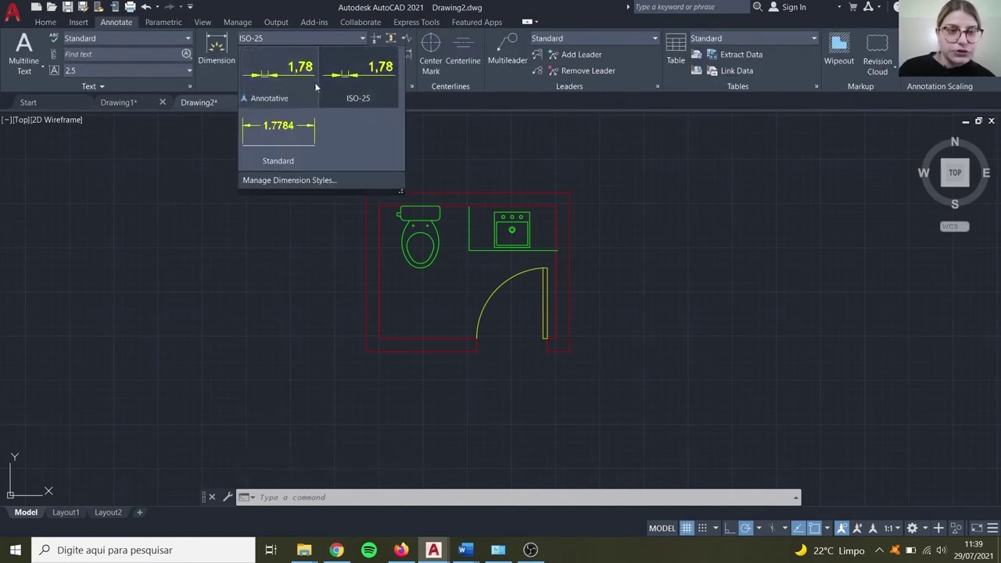
{"action": "left_click", "coordinate": [309, 181]}
{"action": "left_click_drag", "start_coordinate": [453, 160], "coordinate": [440, 117]}
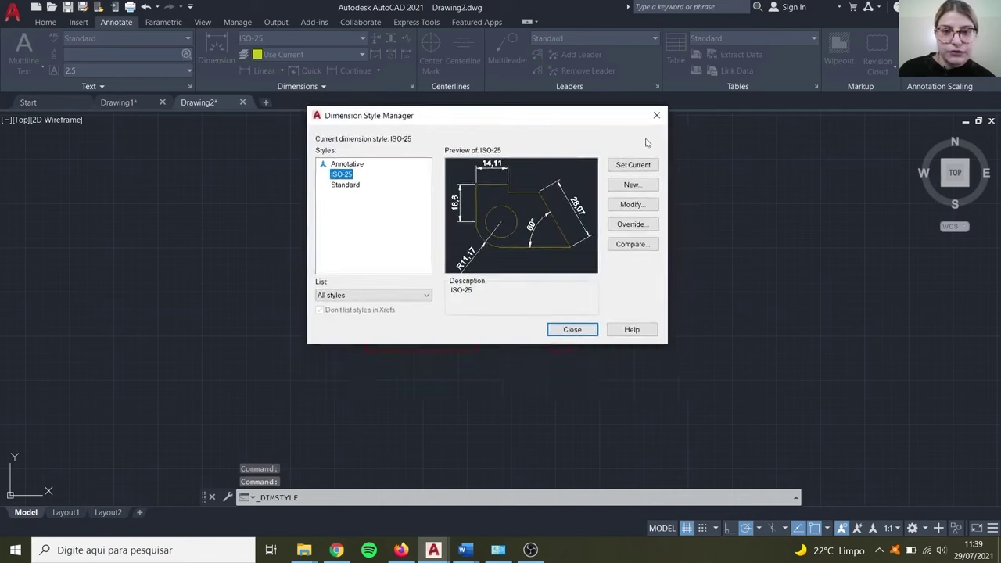
{"action": "left_click", "coordinate": [646, 186]}
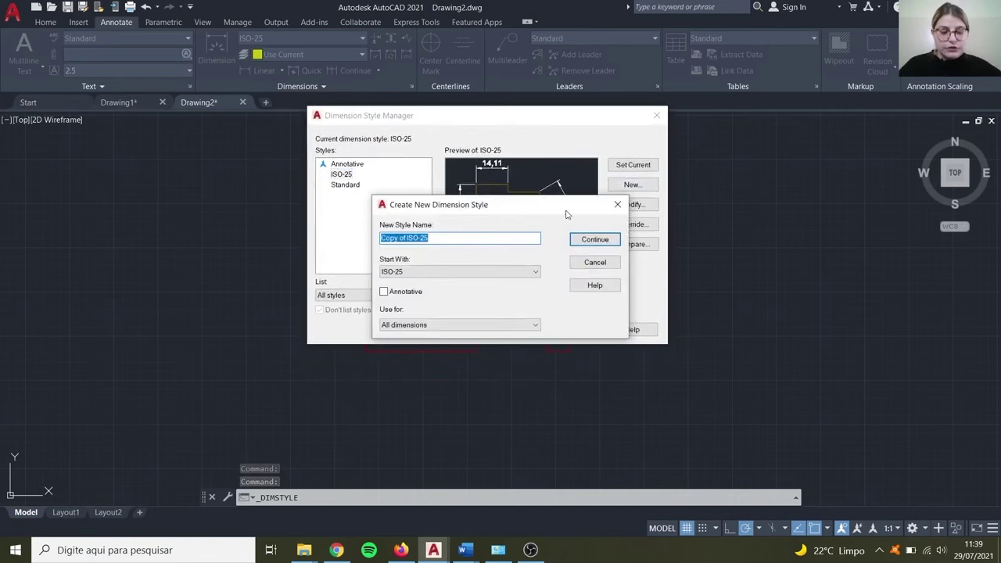
{"action": "type", "text": "COT."}
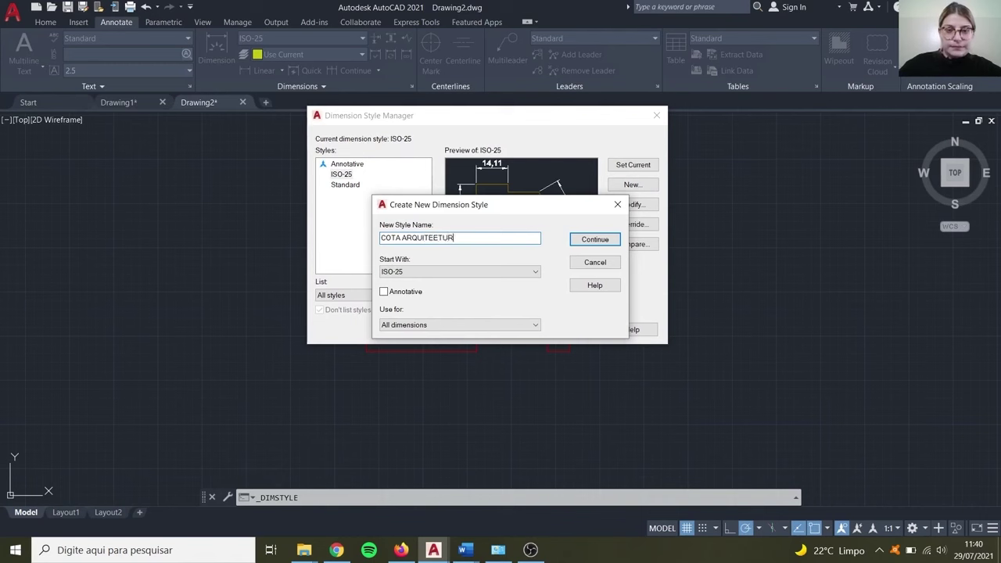
{"action": "key", "text": "Return"}
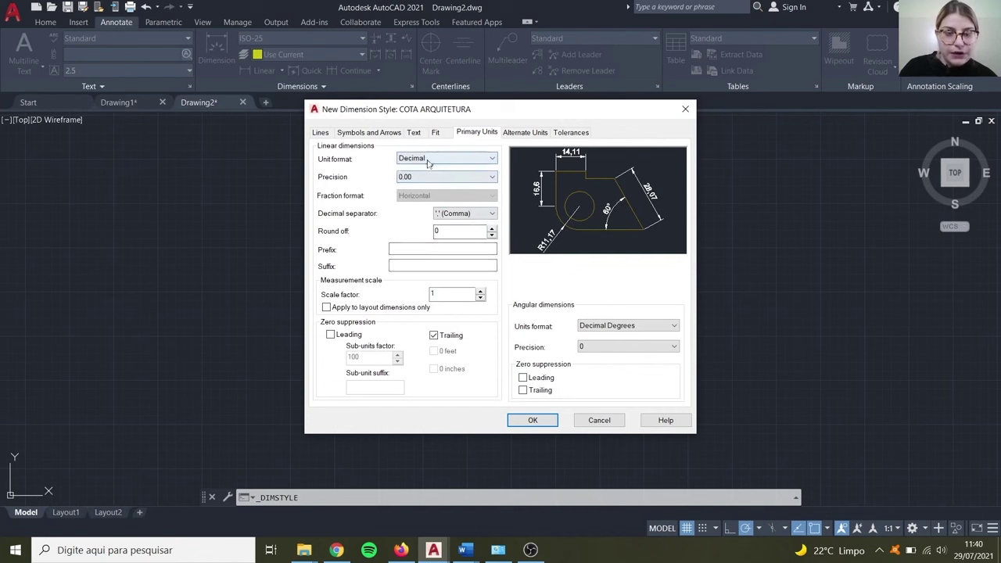
Step: Set the new dimension style's linear units to Decimal format with 0.00 precision
{"action": "left_click", "coordinate": [426, 159]}
{"action": "left_click", "coordinate": [423, 178]}
{"action": "left_click", "coordinate": [424, 178]}
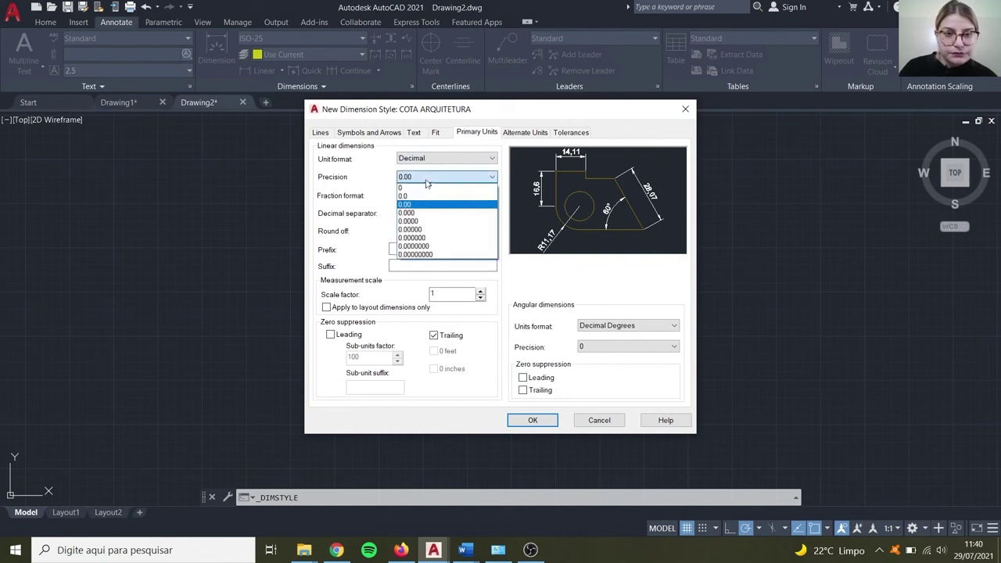
{"action": "left_click", "coordinate": [421, 206]}
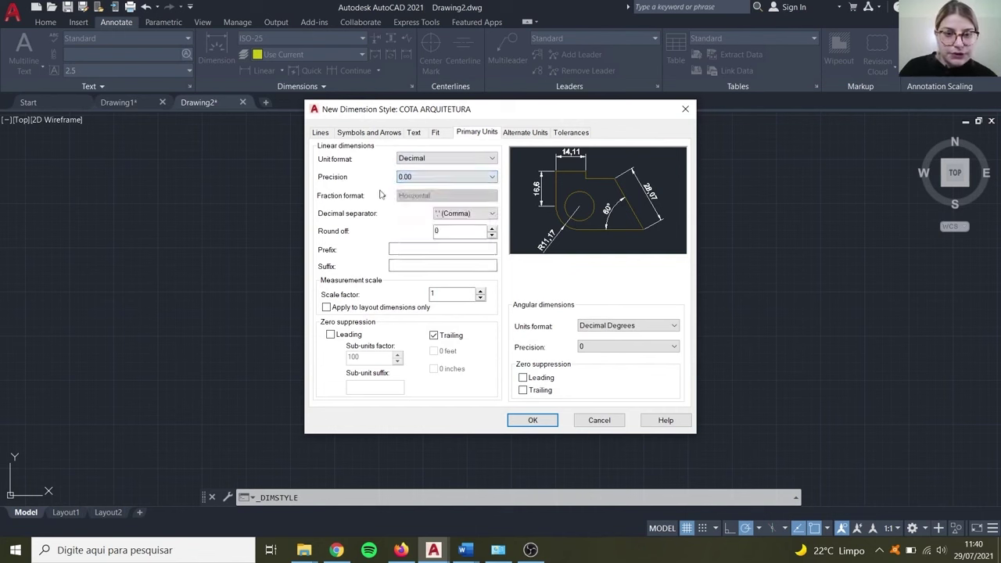
Step: Set the first and second arrowheads of the dimension style to Dot, with an arrow size of 0.05
{"action": "left_click", "coordinate": [363, 135]}
{"action": "left_click", "coordinate": [444, 171]}
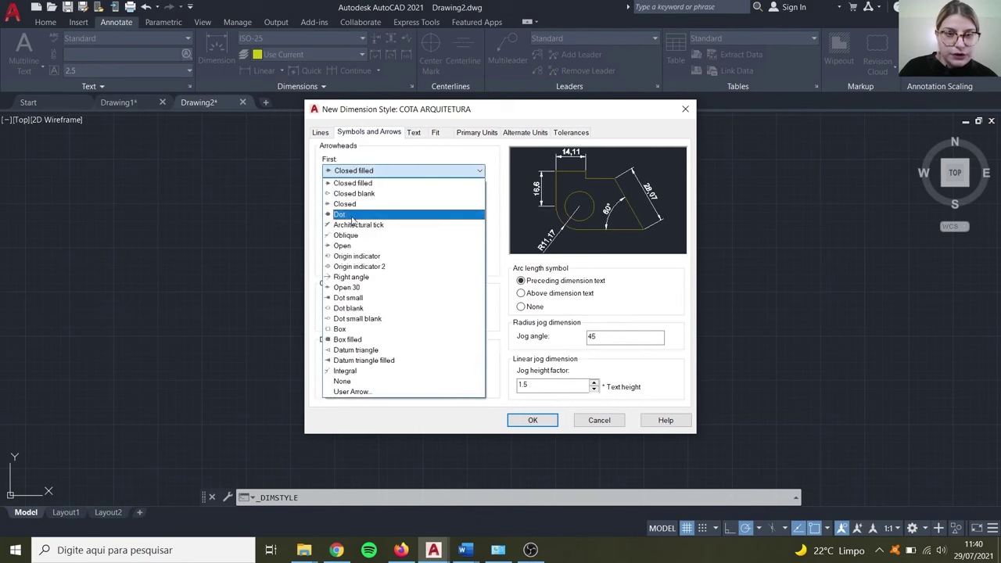
{"action": "left_click", "coordinate": [352, 217]}
{"action": "left_click", "coordinate": [348, 199]}
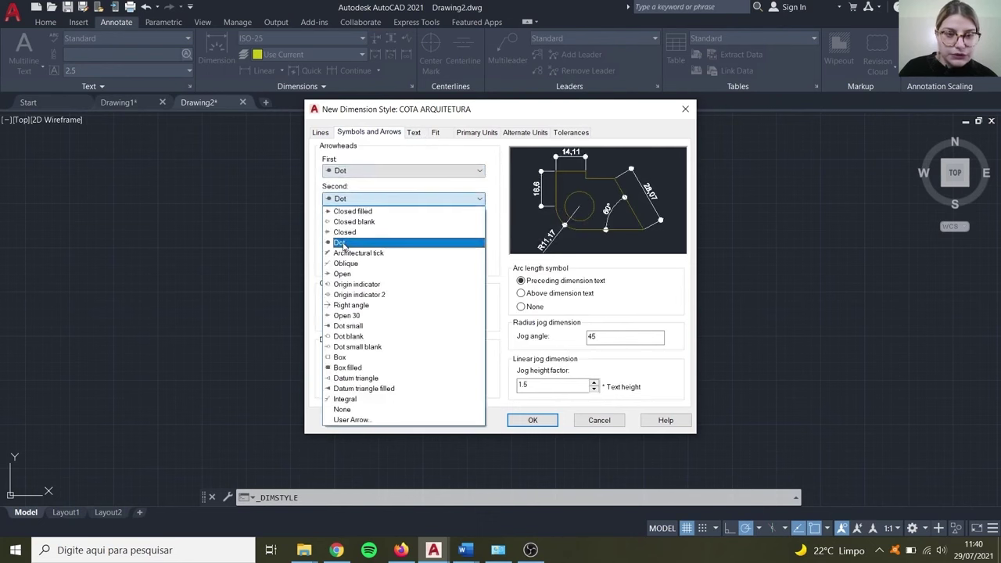
{"action": "left_click", "coordinate": [339, 243]}
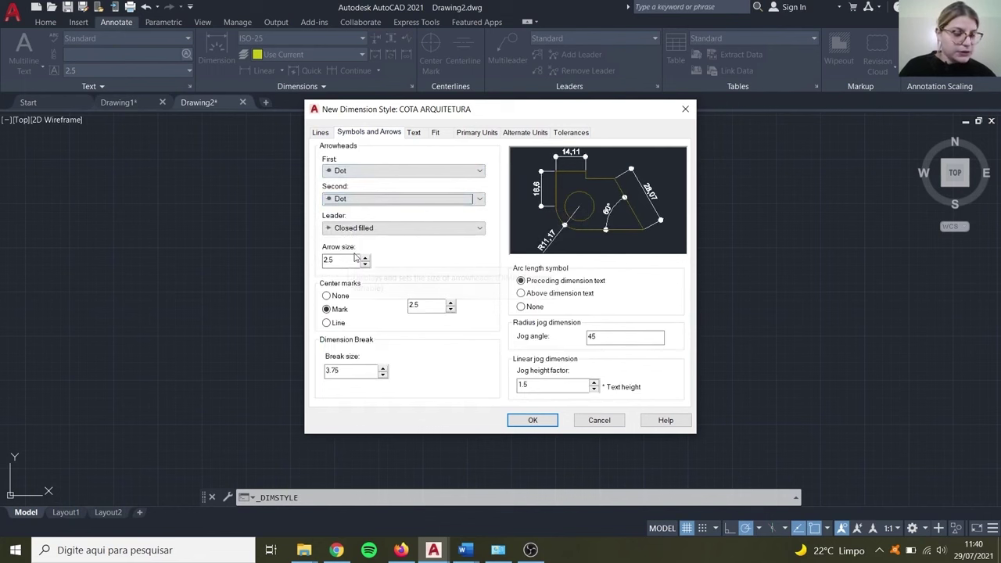
{"action": "double_click", "coordinate": [353, 262]}
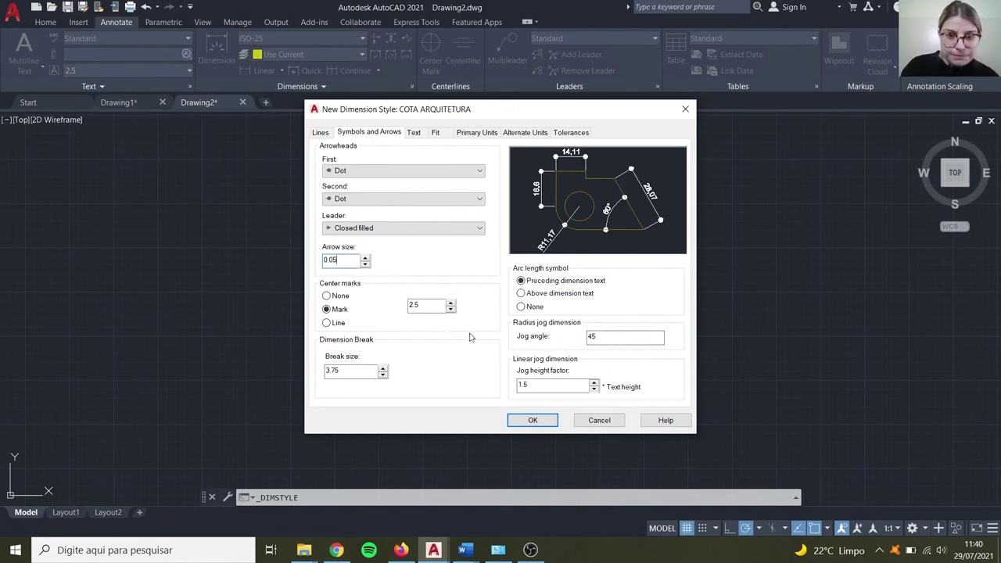
Step: Set the dimension text height to 0.15 and its offset from the dimension line to 0.425
{"action": "left_click", "coordinate": [414, 133]}
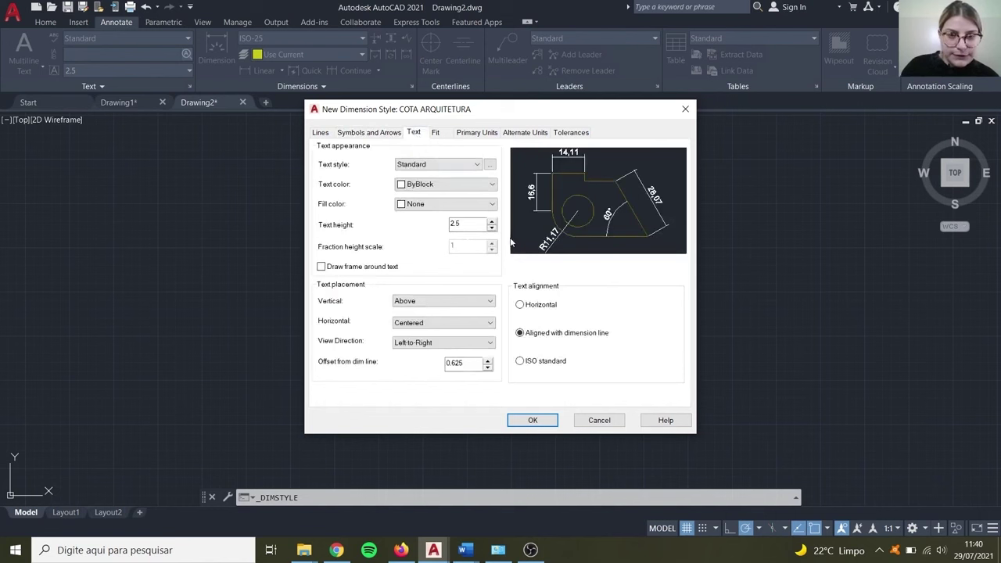
{"action": "type", "text": "0"}
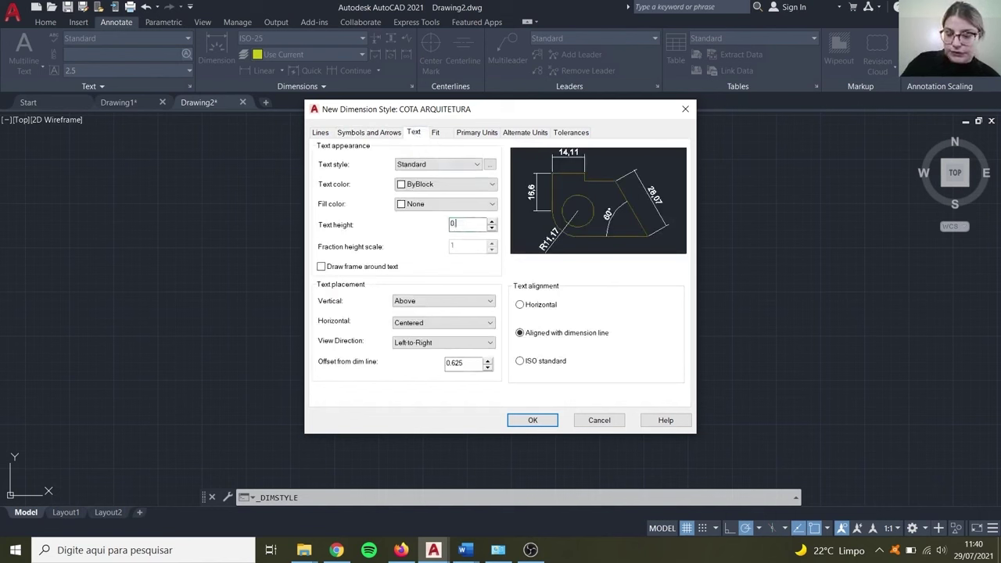
{"action": "type", "text": ".15"}
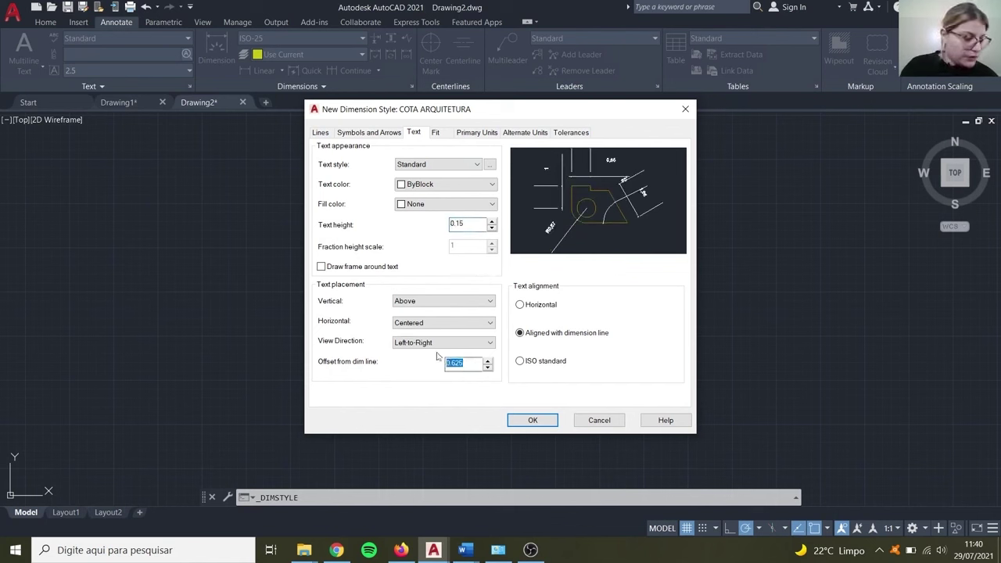
{"action": "left_click", "coordinate": [489, 367]}
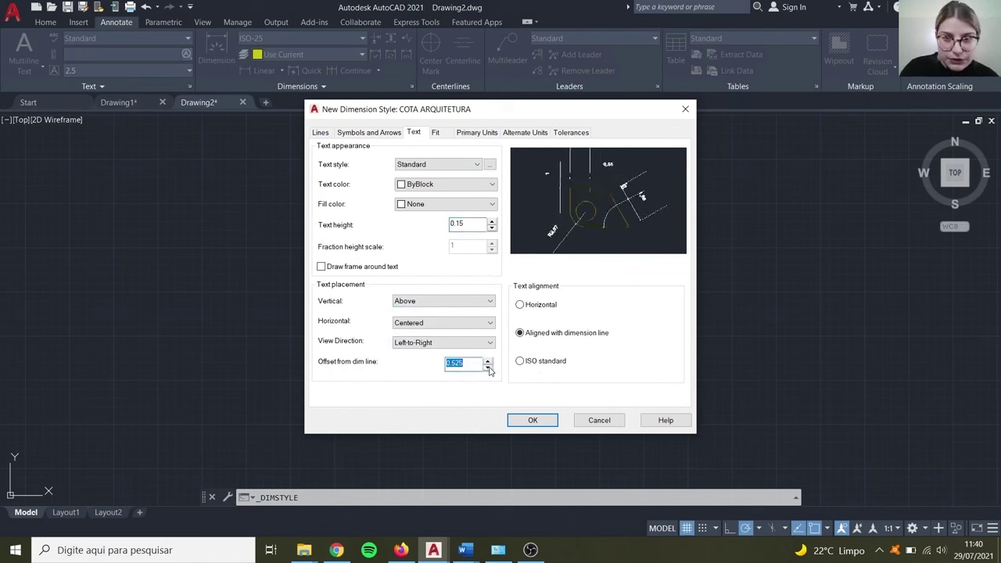
{"action": "left_click", "coordinate": [488, 366]}
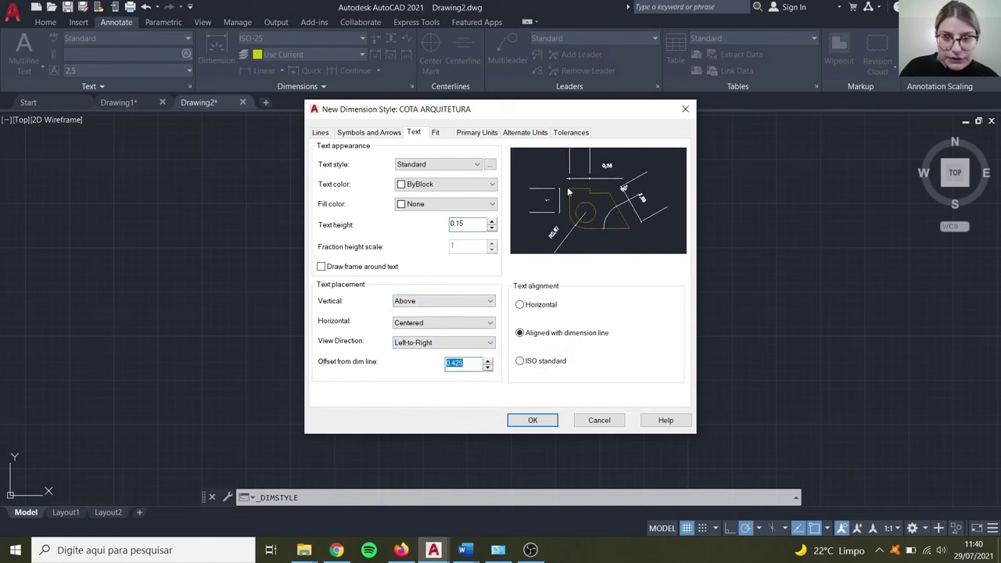
Step: Set the style's jog height factor to 1.45, centre mark size to 2.45, break size to 3.5 and arrow size to 0.2
{"action": "left_click", "coordinate": [437, 136]}
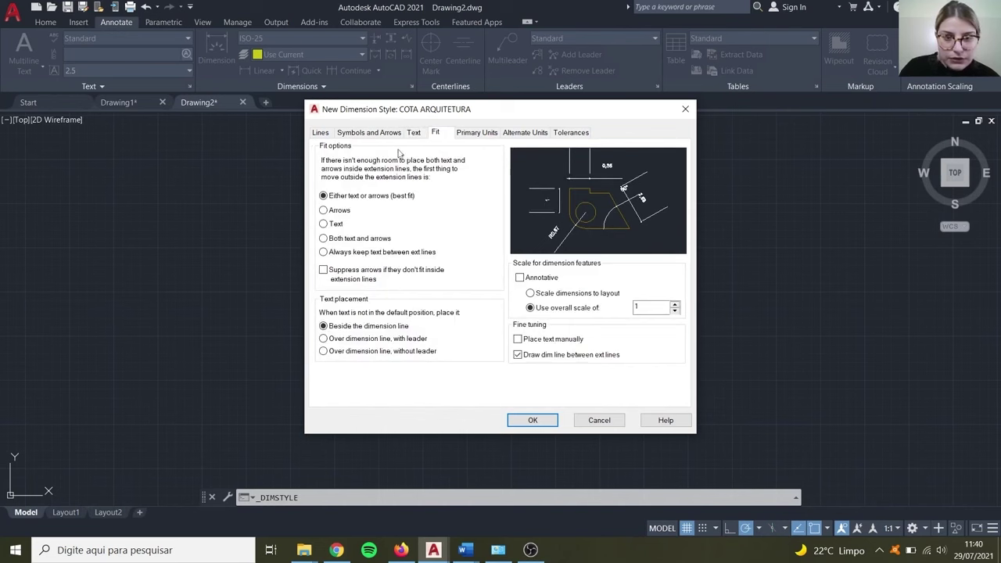
{"action": "left_click", "coordinate": [365, 134]}
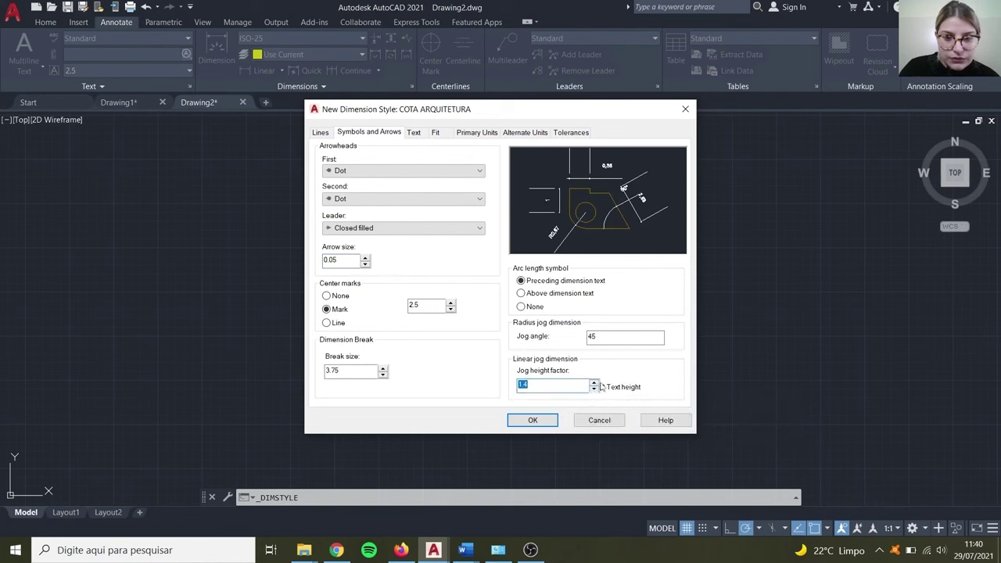
{"action": "left_click", "coordinate": [451, 311]}
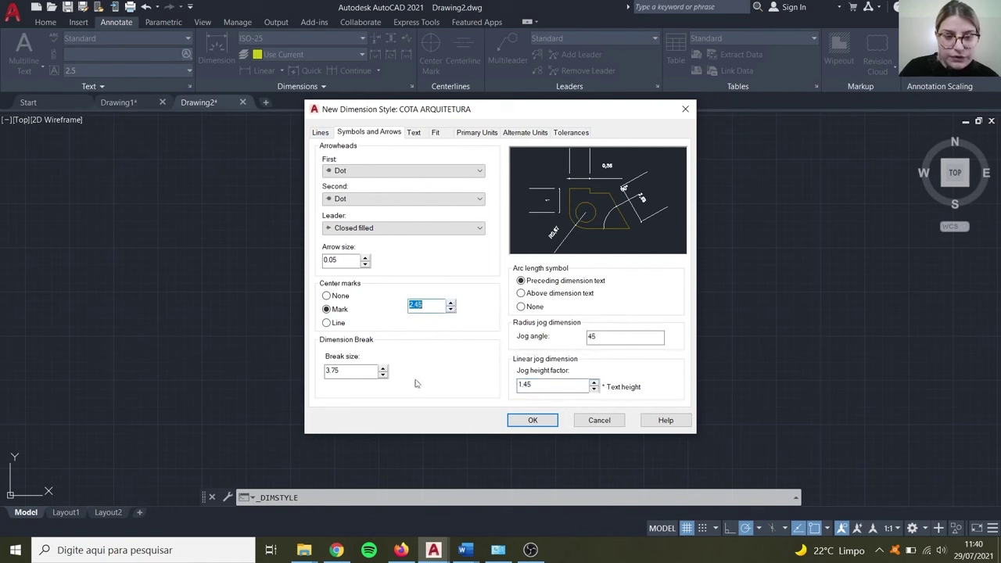
{"action": "left_click", "coordinate": [384, 376]}
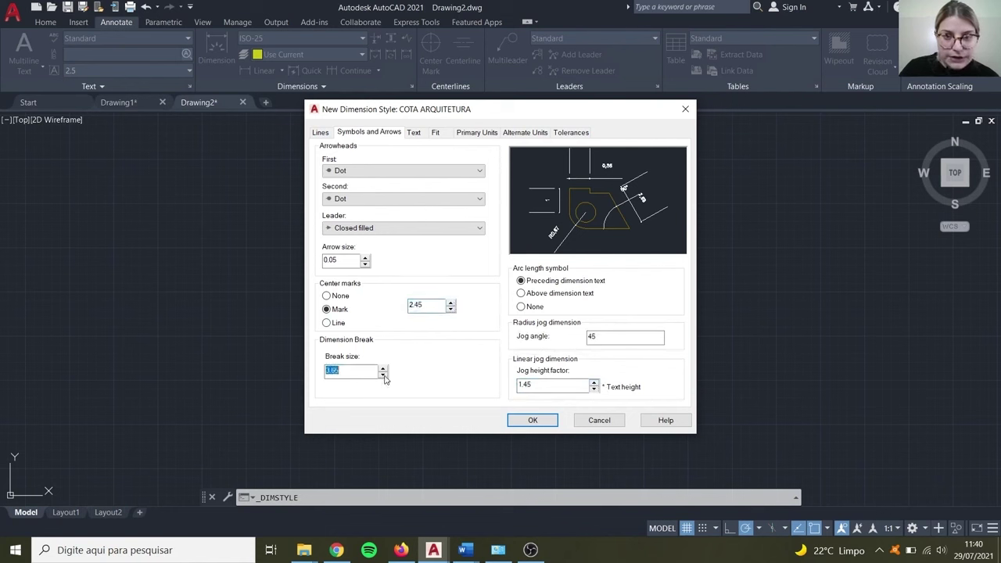
{"action": "left_click", "coordinate": [366, 259]}
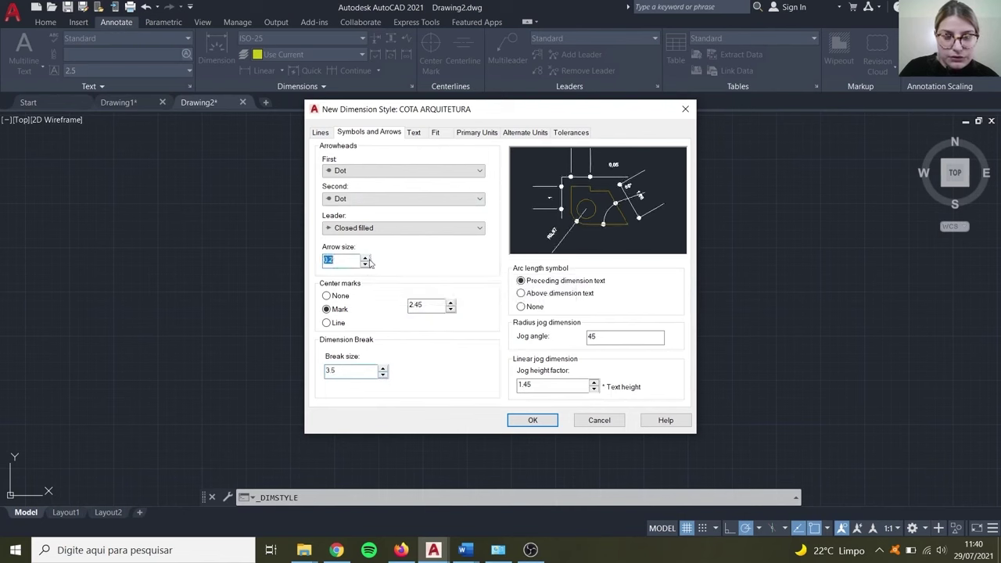
Step: Set the dimension style's arrow size to 0.15 and save the COTA ARQUITETURA style
{"action": "left_click", "coordinate": [365, 264]}
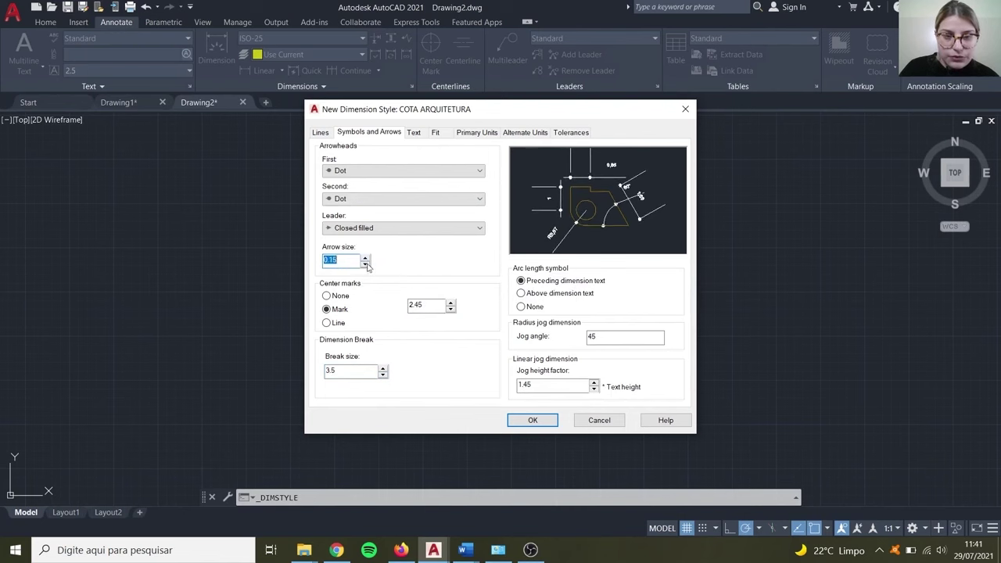
{"action": "left_click", "coordinate": [535, 420]}
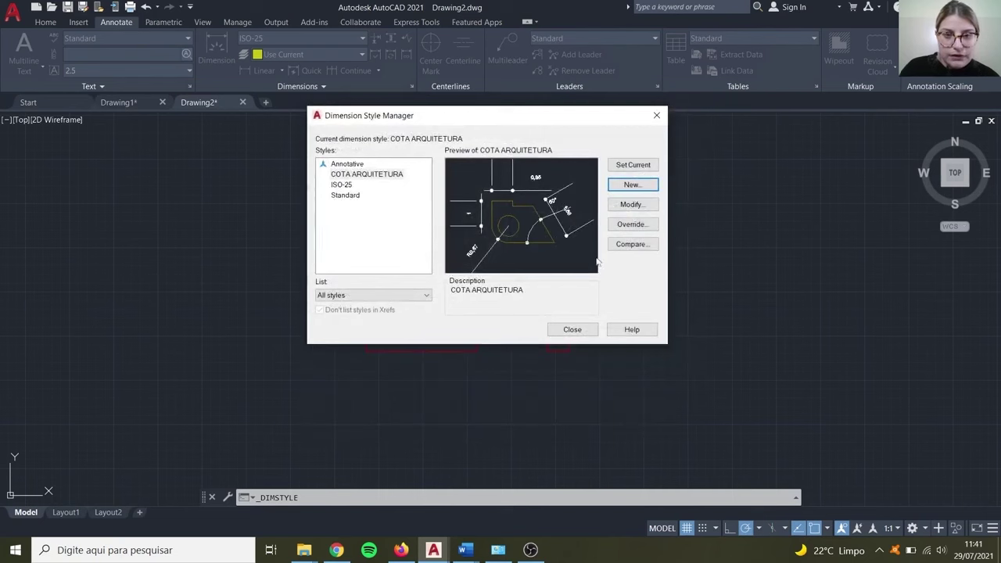
{"action": "left_click", "coordinate": [573, 330]}
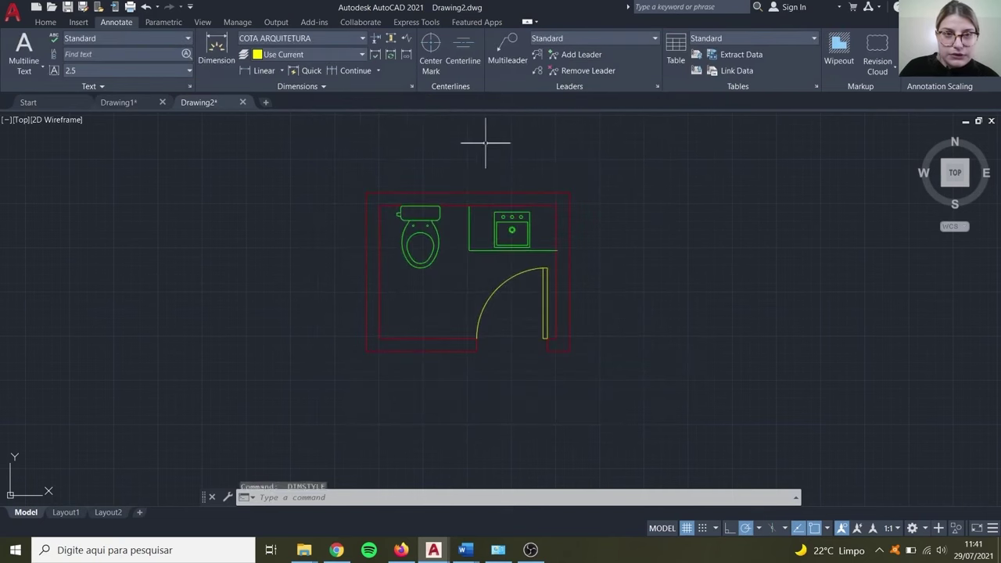
Step: Place a horizontal linear dimension above the plan between the two outer corners of the upper wall
{"action": "left_click", "coordinate": [263, 72]}
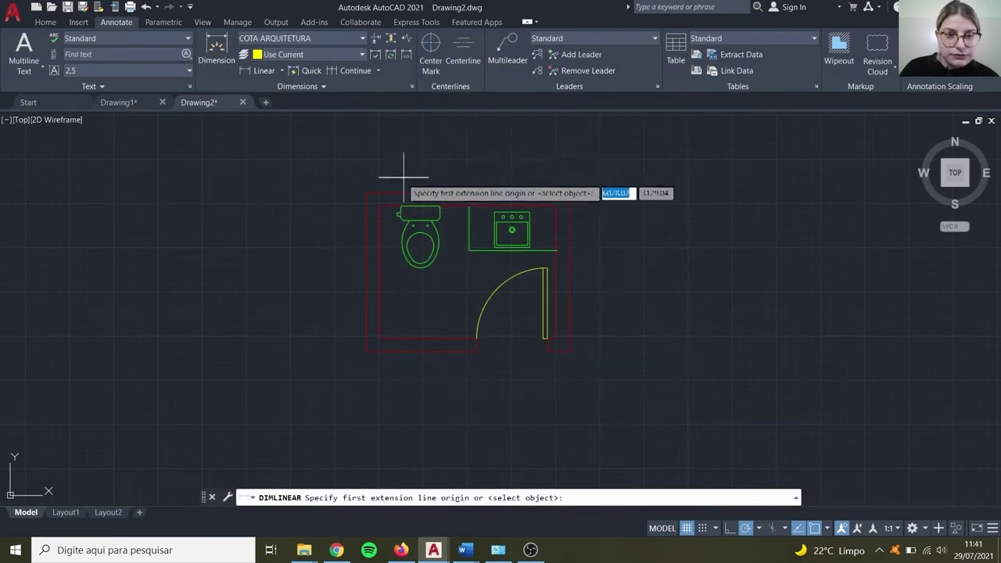
{"action": "left_click", "coordinate": [367, 192]}
{"action": "left_click", "coordinate": [570, 193]}
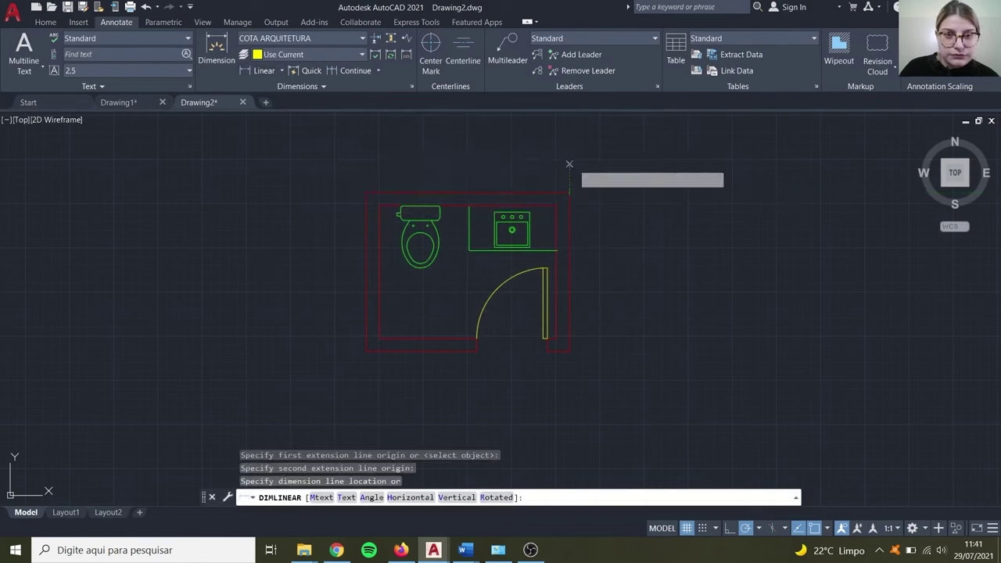
{"action": "left_click", "coordinate": [571, 169]}
{"action": "scroll", "coordinate": [486, 168], "scroll_direction": "up", "scroll_amount": 5}
{"action": "scroll", "coordinate": [395, 164], "scroll_direction": "up", "scroll_amount": 2}
{"action": "scroll", "coordinate": [423, 156], "scroll_direction": "down", "scroll_amount": 6}
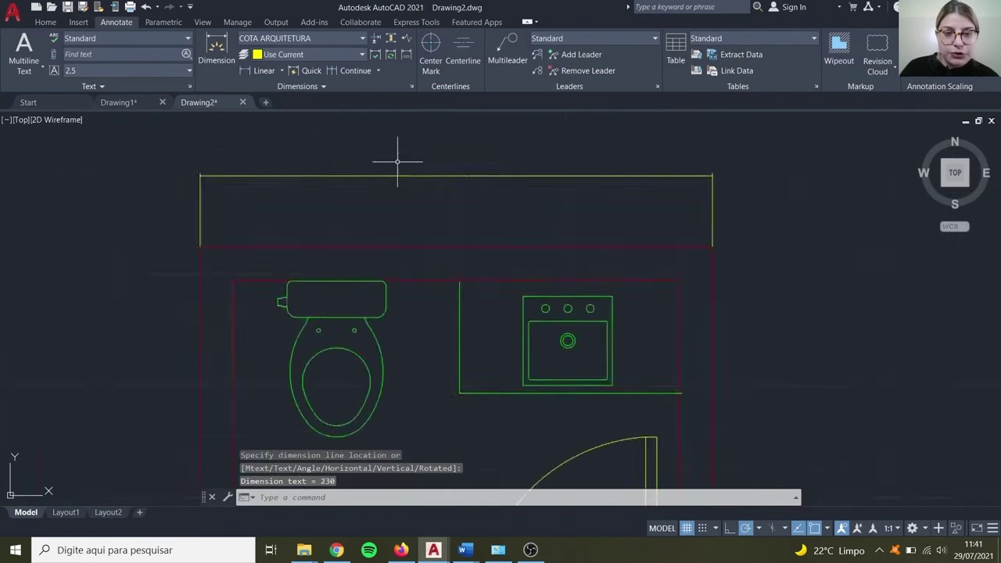
Step: Delete the horizontal dimension above the upper wall
{"action": "scroll", "coordinate": [460, 180], "scroll_direction": "up", "scroll_amount": 3}
{"action": "left_click", "coordinate": [553, 213]}
{"action": "left_click", "coordinate": [518, 156]}
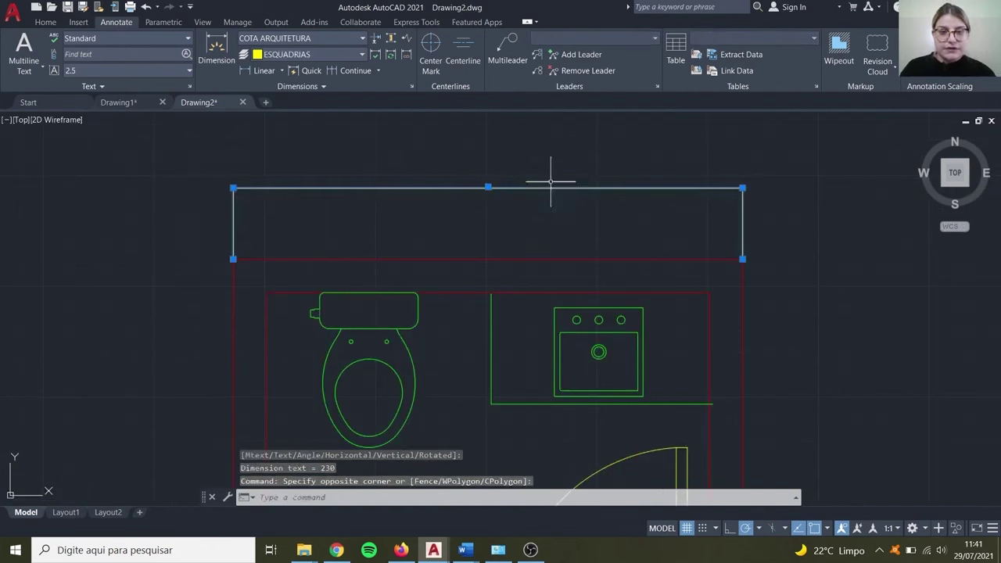
{"action": "key", "text": "Delete"}
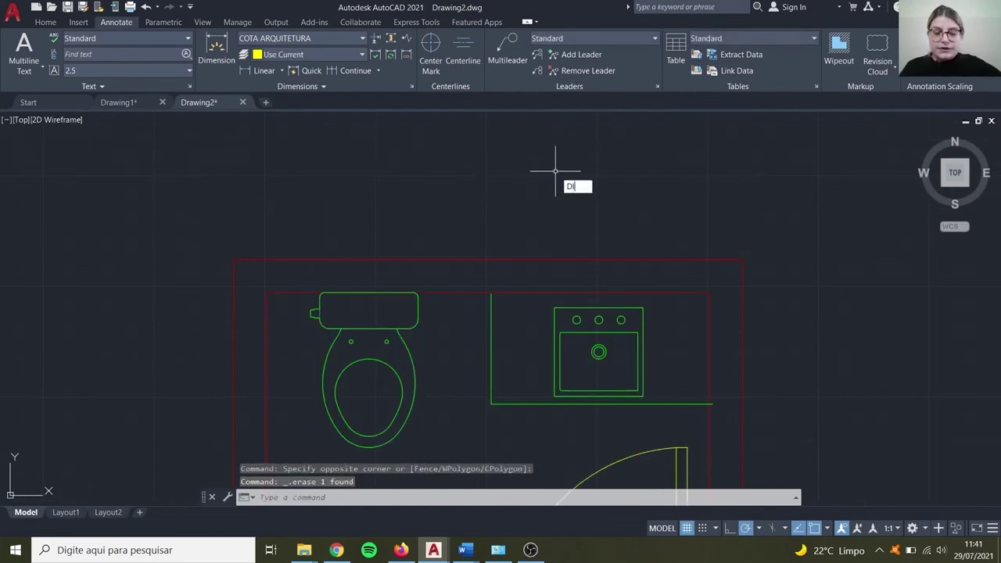
{"action": "type", "text": "DI"}
{"action": "key", "text": "Return"}
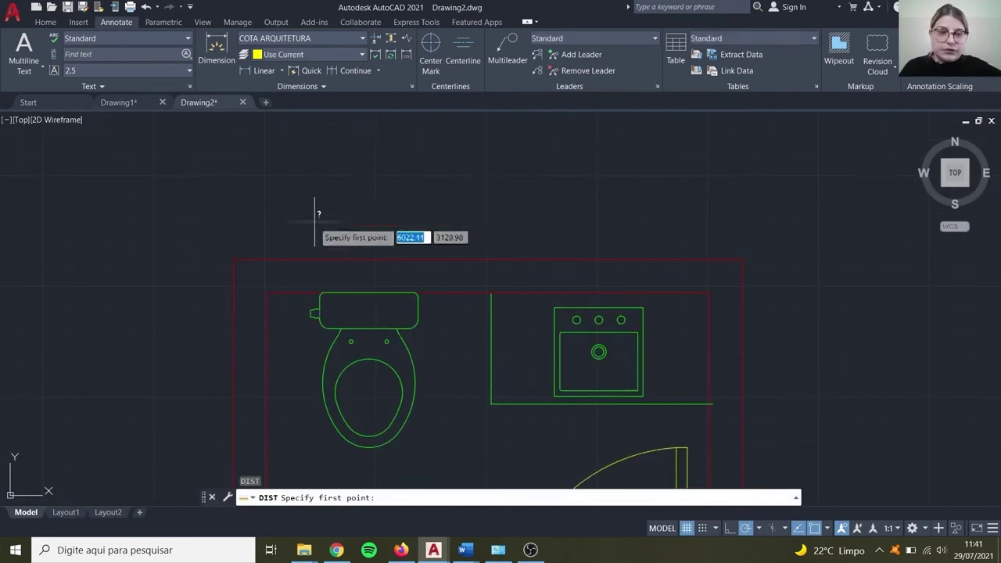
{"action": "left_click", "coordinate": [234, 259]}
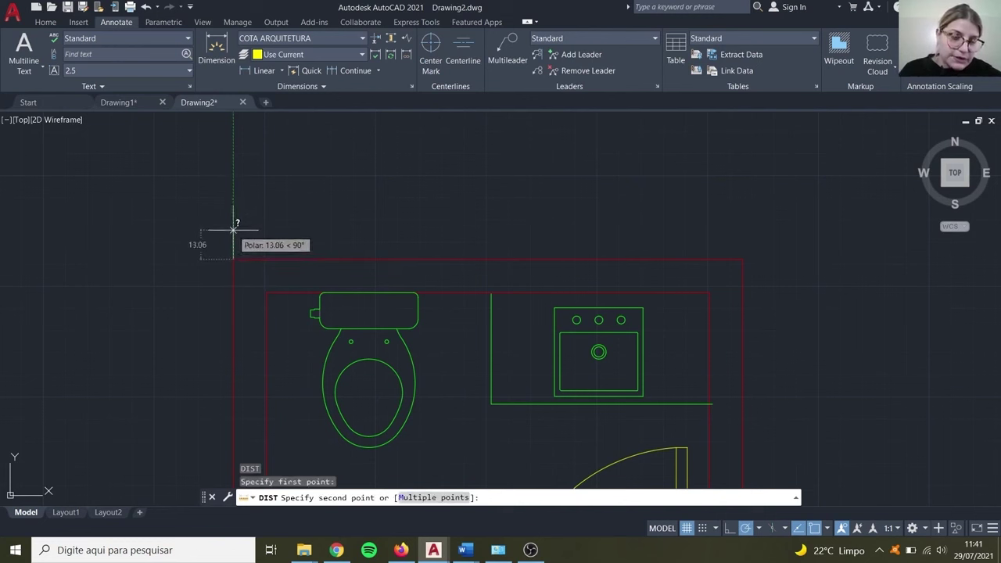
{"action": "key", "text": "Escape"}
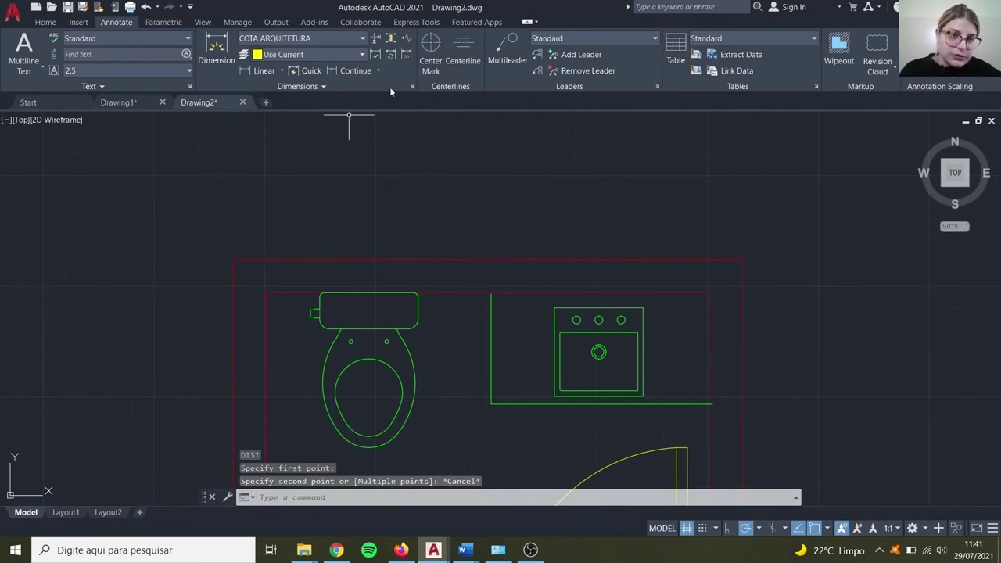
Step: Modify the COTA ARQUITETURA dimension style by setting its text height to 15
{"action": "left_click", "coordinate": [348, 40]}
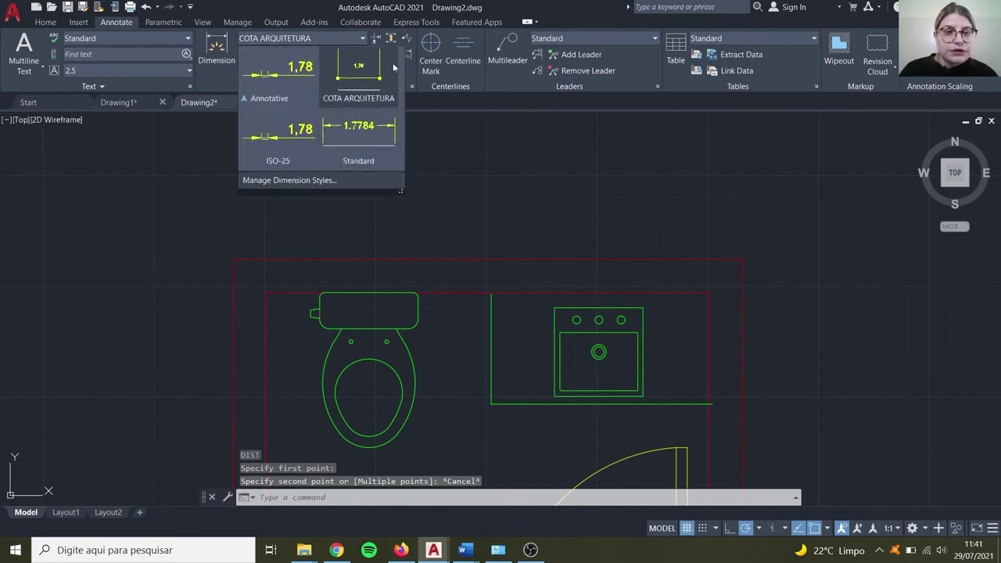
{"action": "left_click", "coordinate": [335, 189]}
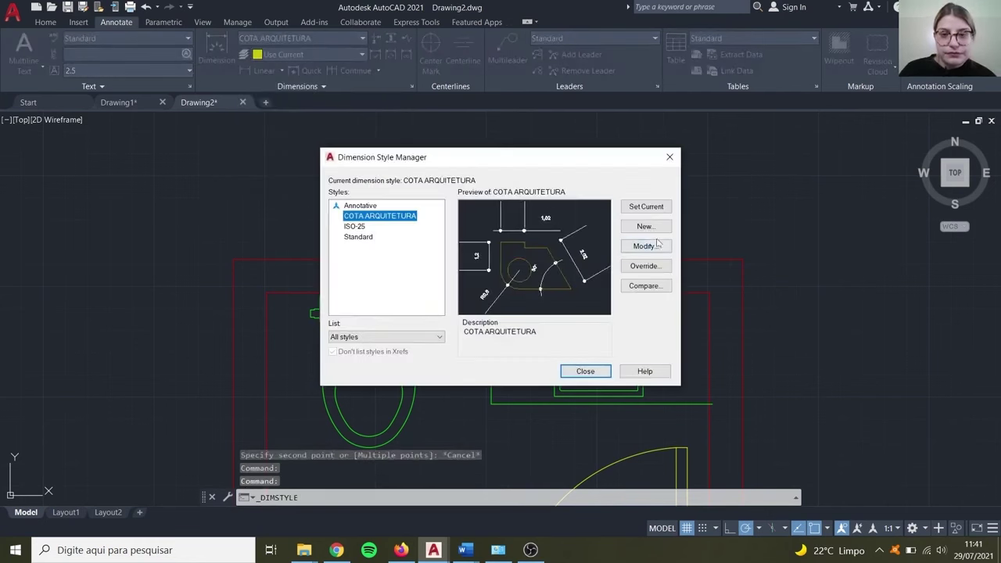
{"action": "left_click", "coordinate": [643, 245]}
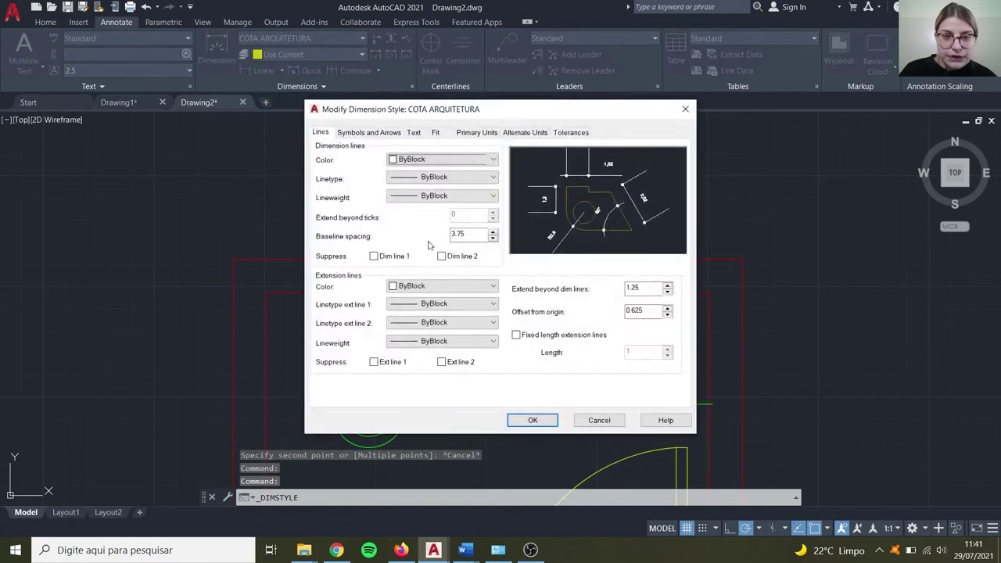
{"action": "left_click", "coordinate": [393, 134]}
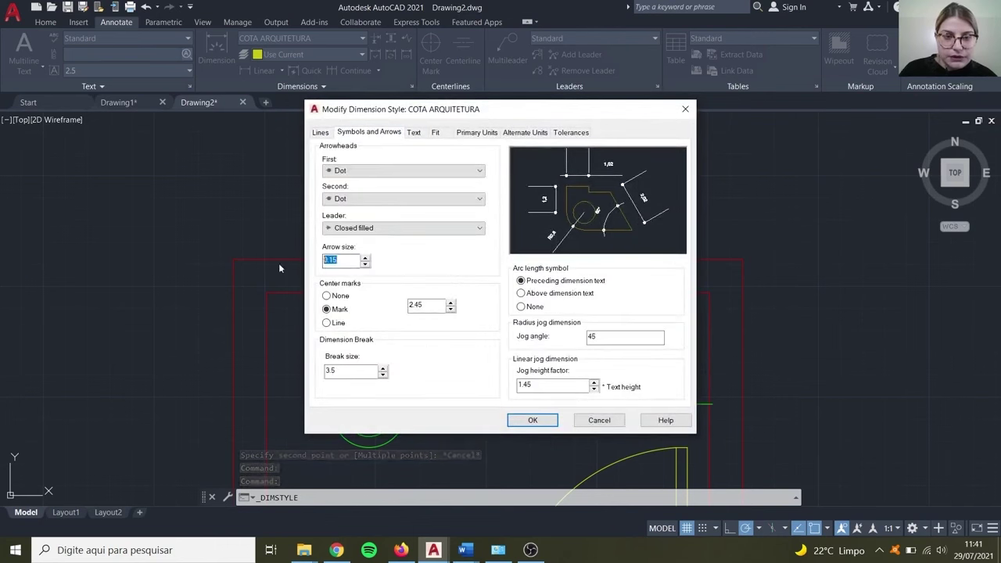
{"action": "left_click", "coordinate": [415, 133]}
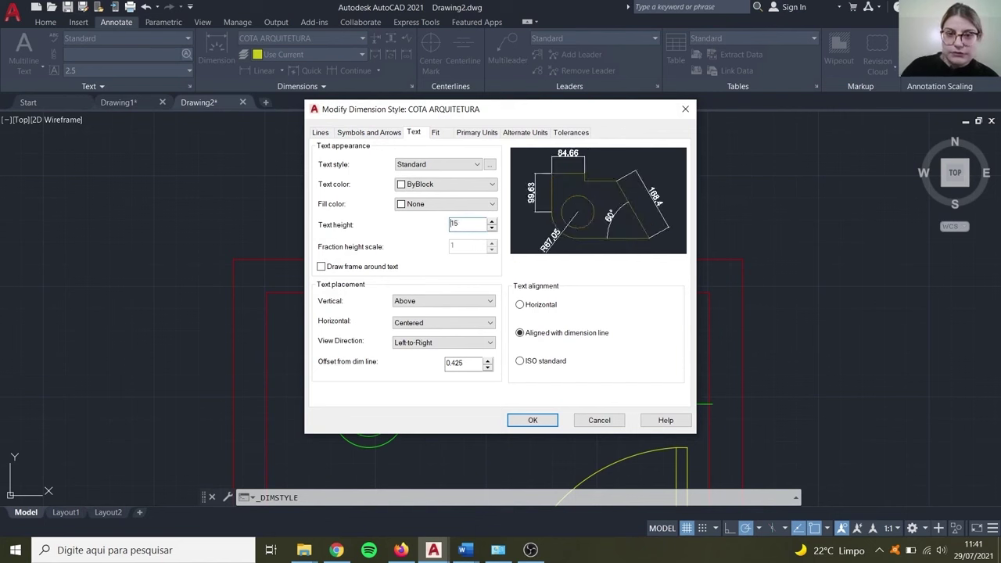
Step: Set the style's arrow size to 10 and save the dimension style changes
{"action": "left_click", "coordinate": [383, 135]}
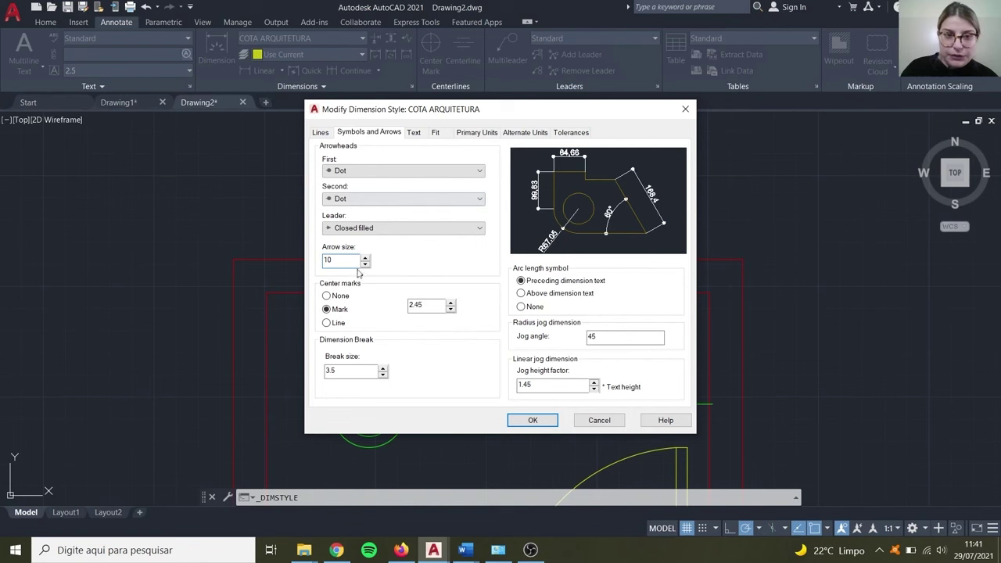
{"action": "type", "text": "5"}
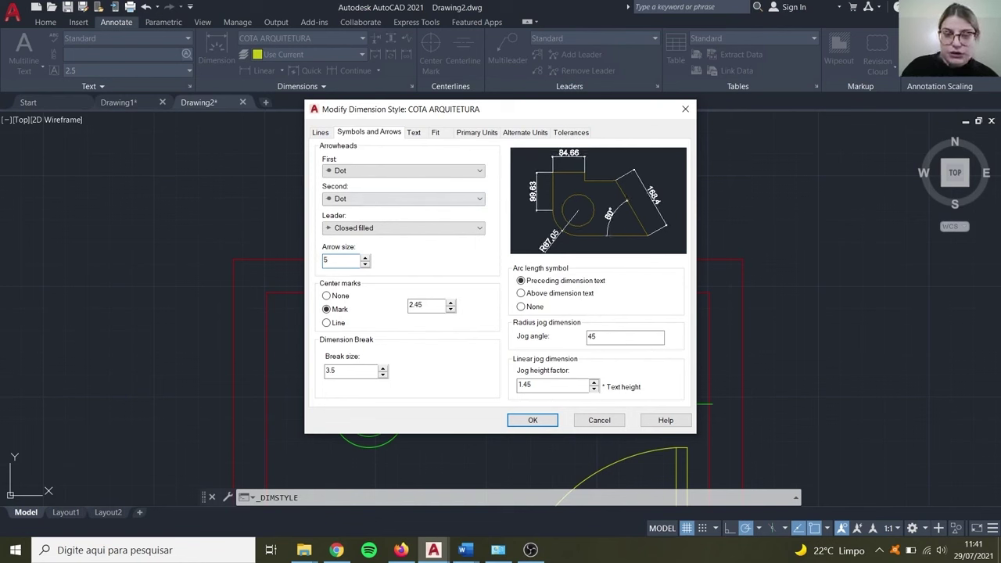
{"action": "type", "text": "10"}
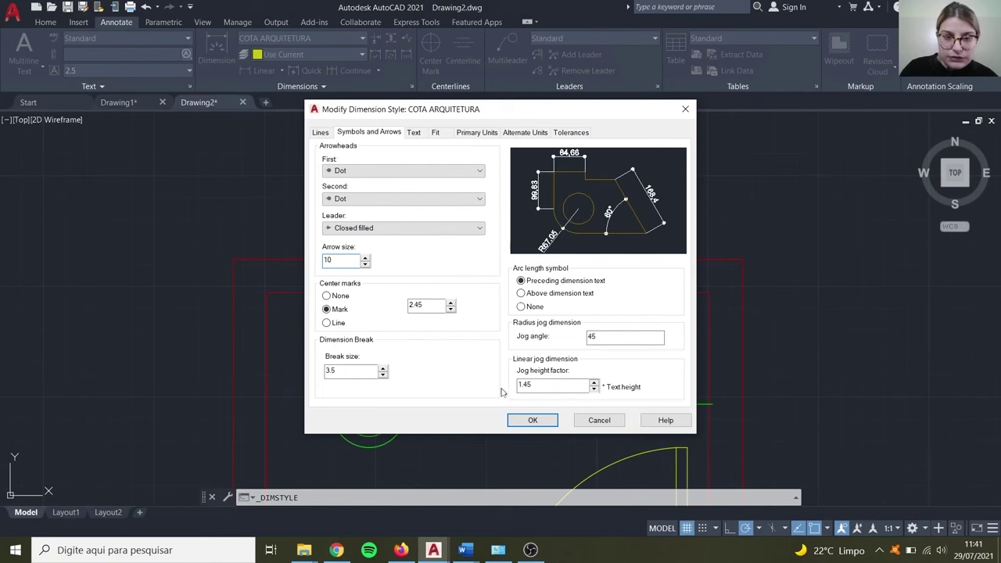
{"action": "left_click", "coordinate": [524, 421]}
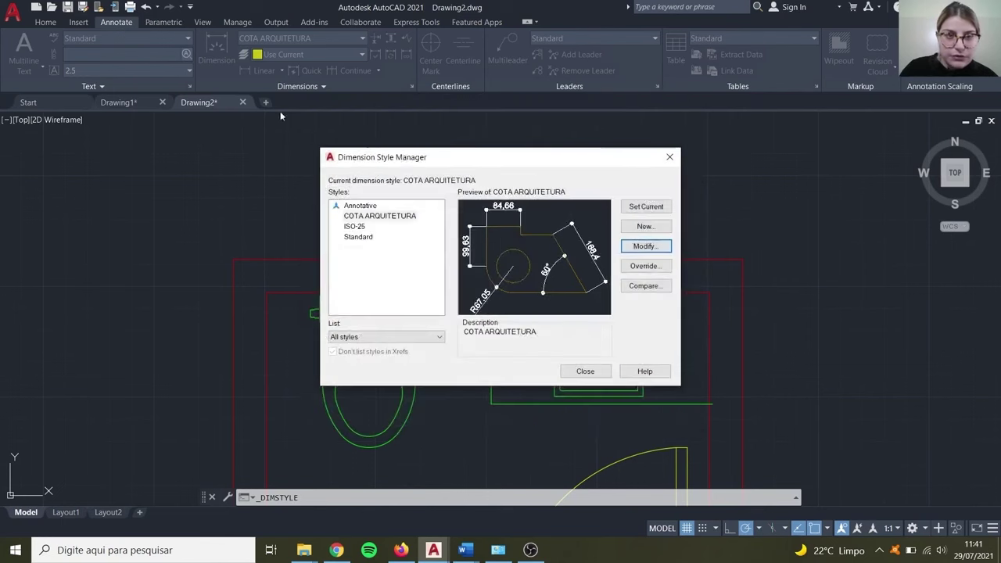
{"action": "left_click", "coordinate": [585, 372]}
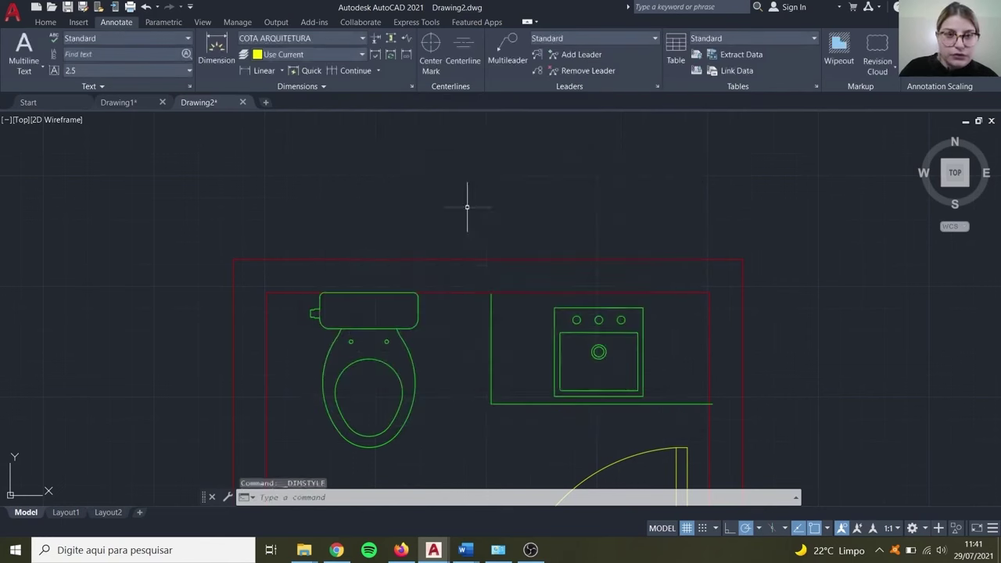
Step: Dimension the overall outer width of the bathroom with a linear dimension above the upper wall
{"action": "left_click", "coordinate": [264, 70]}
{"action": "left_click", "coordinate": [233, 262]}
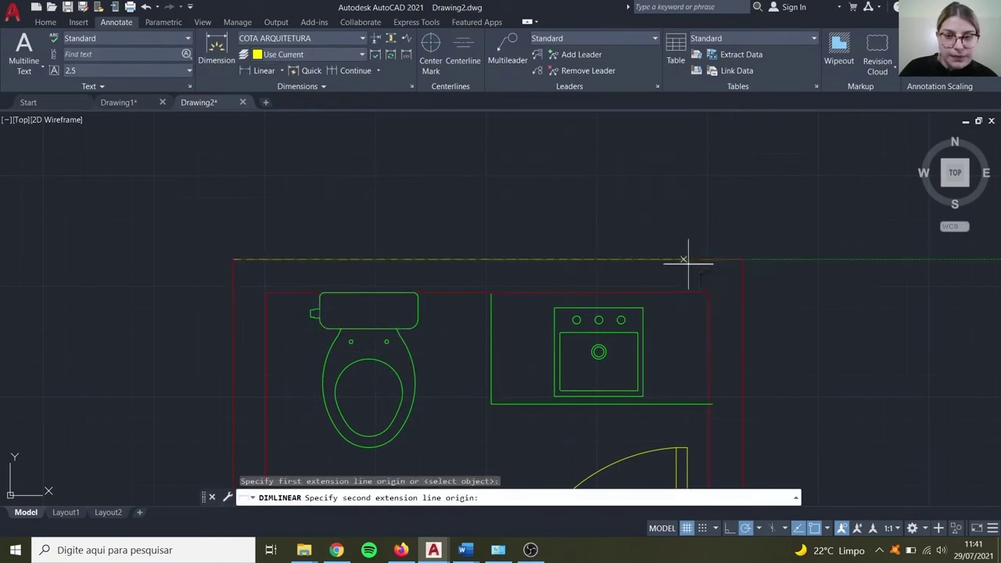
{"action": "left_click", "coordinate": [743, 261]}
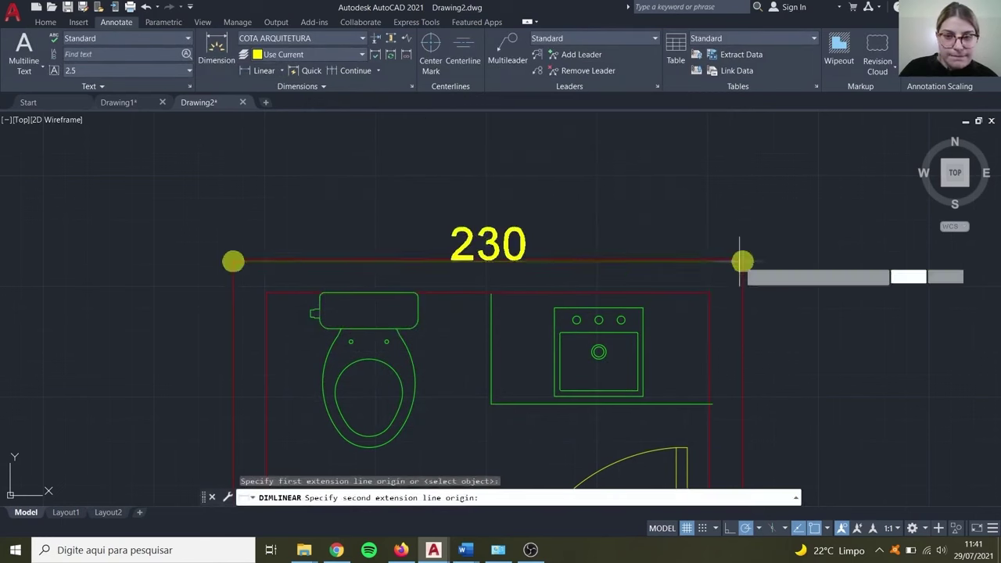
{"action": "left_click", "coordinate": [743, 196]}
{"action": "scroll", "coordinate": [657, 223], "scroll_direction": "down", "scroll_amount": 6}
{"action": "middle_click_drag", "start_coordinate": [652, 231], "coordinate": [579, 208]}
{"action": "scroll", "coordinate": [521, 173], "scroll_direction": "up", "scroll_amount": 4}
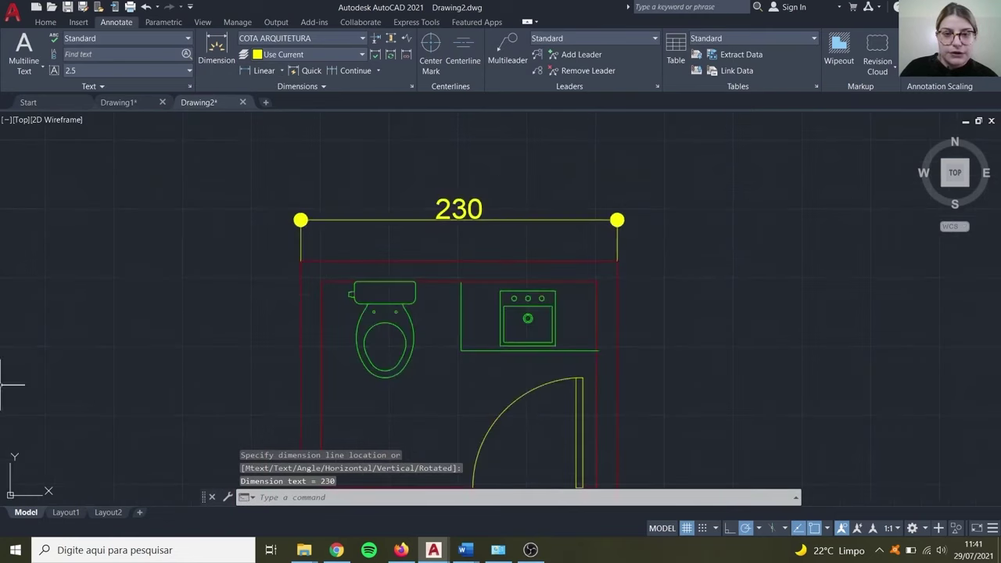
Step: Dimension the overall outer height of the bathroom with a vertical linear dimension beside the left wall
{"action": "scroll", "coordinate": [290, 180], "scroll_direction": "down", "scroll_amount": 4}
{"action": "middle_click_drag", "start_coordinate": [298, 209], "coordinate": [299, 281]}
{"action": "scroll", "coordinate": [417, 217], "scroll_direction": "up", "scroll_amount": 2}
{"action": "middle_click_drag", "start_coordinate": [418, 217], "coordinate": [469, 199]}
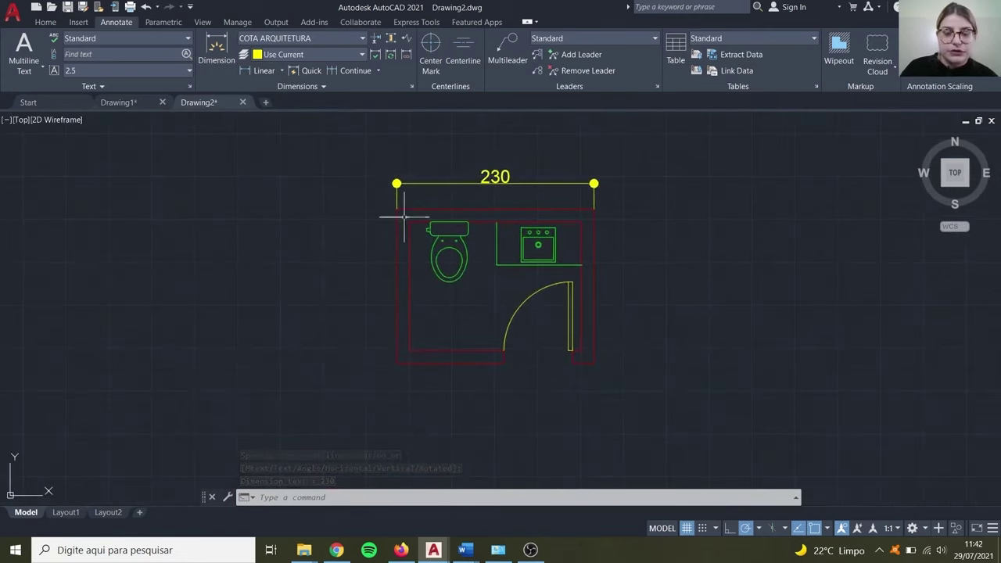
{"action": "scroll", "coordinate": [417, 200], "scroll_direction": "up", "scroll_amount": 2}
{"action": "middle_click_drag", "start_coordinate": [464, 196], "coordinate": [362, 231]}
{"action": "scroll", "coordinate": [552, 169], "scroll_direction": "down", "scroll_amount": 2}
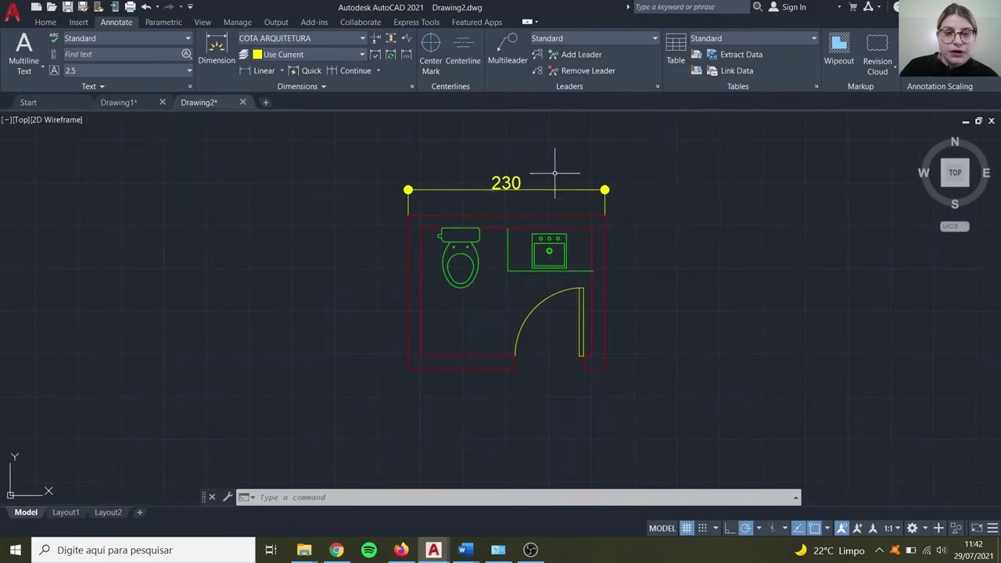
{"action": "left_click", "coordinate": [259, 71]}
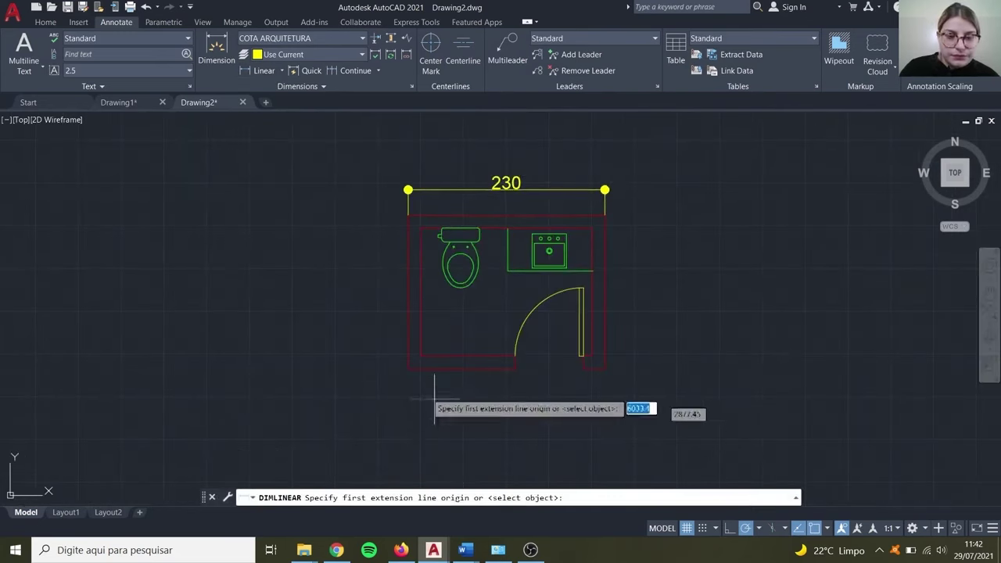
{"action": "left_click", "coordinate": [408, 368]}
{"action": "left_click", "coordinate": [408, 215]}
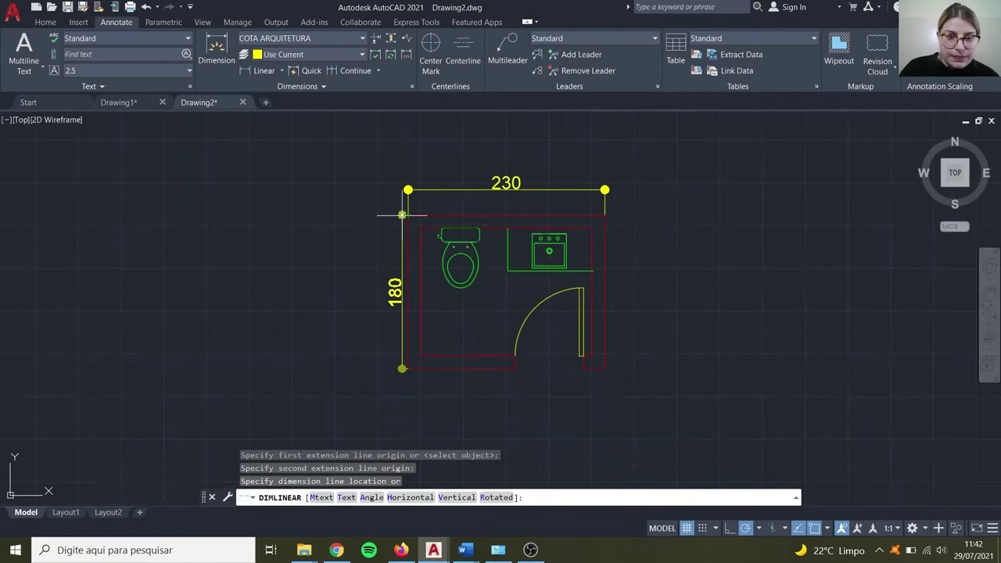
{"action": "left_click", "coordinate": [377, 269]}
Step: Delete the vertical dimension beside the left wall and the horizontal dimension above the upper wall
{"action": "scroll", "coordinate": [580, 270], "scroll_direction": "down", "scroll_amount": 2}
{"action": "scroll", "coordinate": [537, 253], "scroll_direction": "up", "scroll_amount": 3}
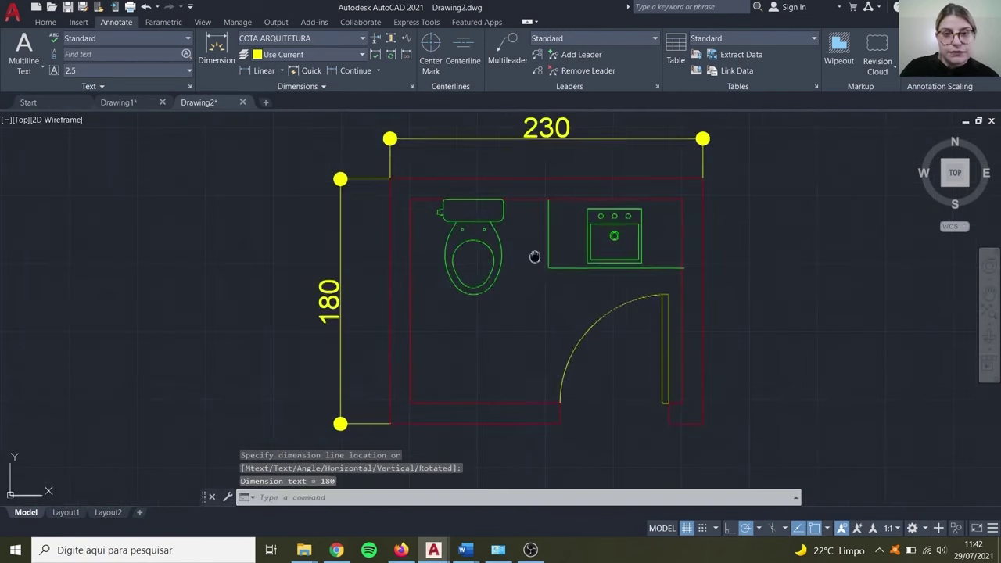
{"action": "scroll", "coordinate": [459, 184], "scroll_direction": "down", "scroll_amount": 1}
{"action": "scroll", "coordinate": [540, 202], "scroll_direction": "up", "scroll_amount": 1}
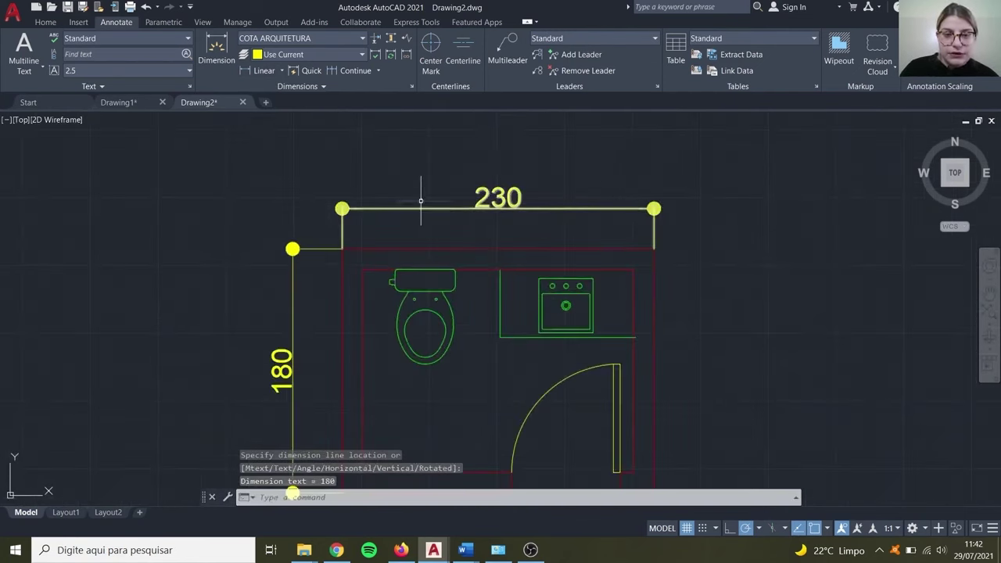
{"action": "scroll", "coordinate": [470, 235], "scroll_direction": "down", "scroll_amount": 1}
{"action": "scroll", "coordinate": [356, 269], "scroll_direction": "up", "scroll_amount": 1}
{"action": "left_click", "coordinate": [438, 225]}
{"action": "left_click", "coordinate": [312, 176]}
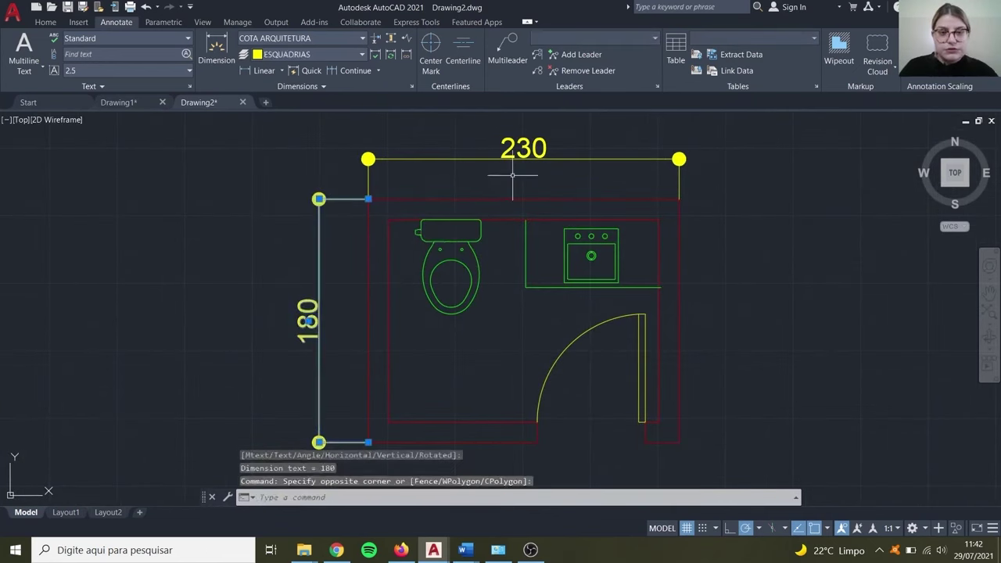
{"action": "key", "text": "Delete"}
{"action": "left_click", "coordinate": [496, 163]}
{"action": "left_click", "coordinate": [460, 143]}
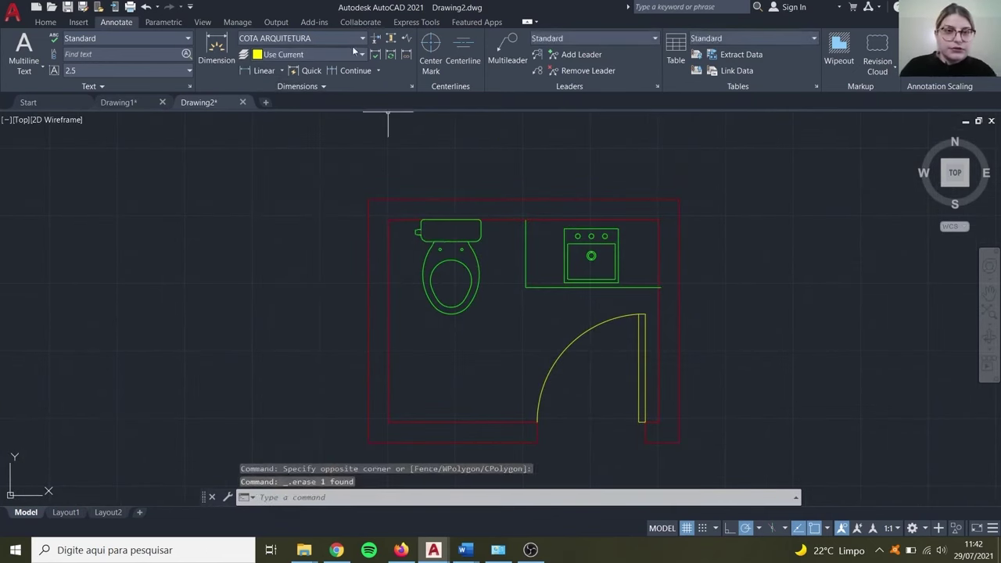
Step: Open the COTA ARQUITETURA dimension style for modification and set its arrow size to 6
{"action": "left_click", "coordinate": [321, 85]}
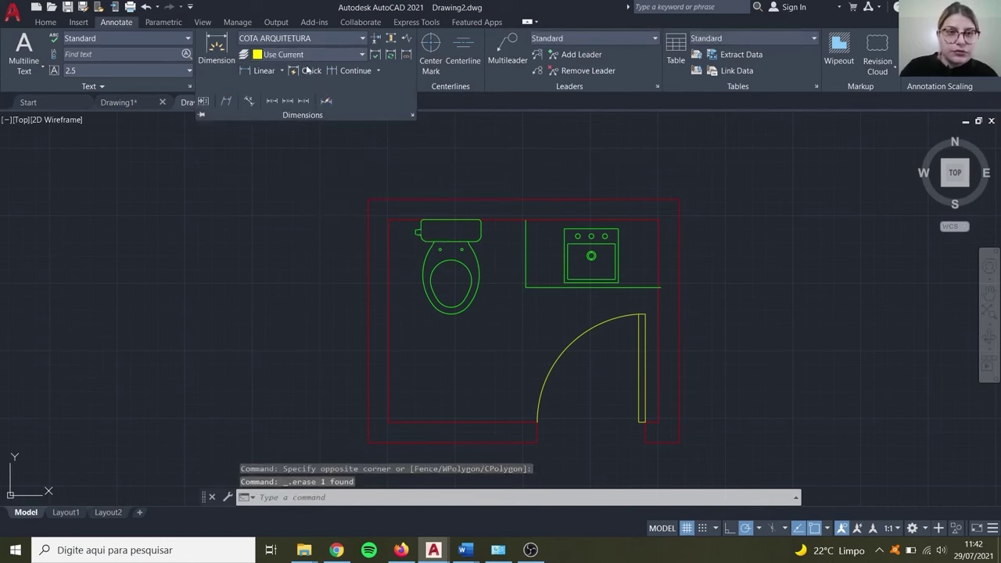
{"action": "left_click", "coordinate": [349, 39]}
{"action": "left_click", "coordinate": [289, 146]}
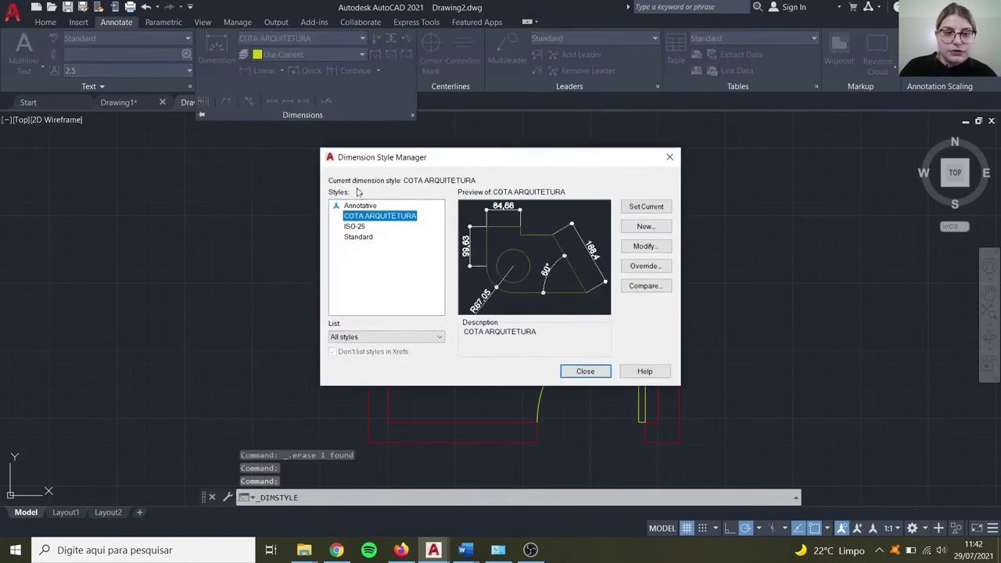
{"action": "left_click", "coordinate": [644, 246]}
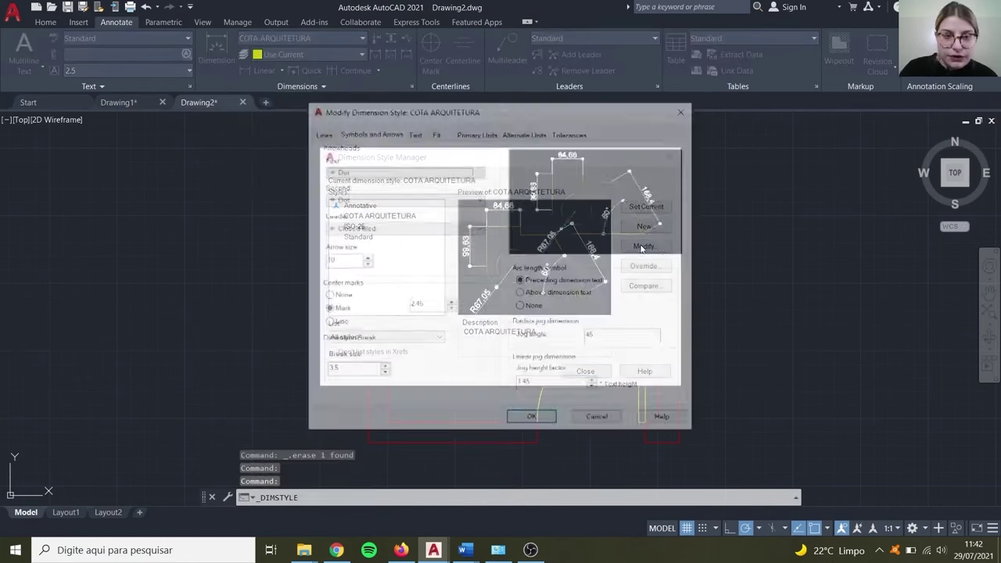
{"action": "left_click", "coordinate": [365, 265]}
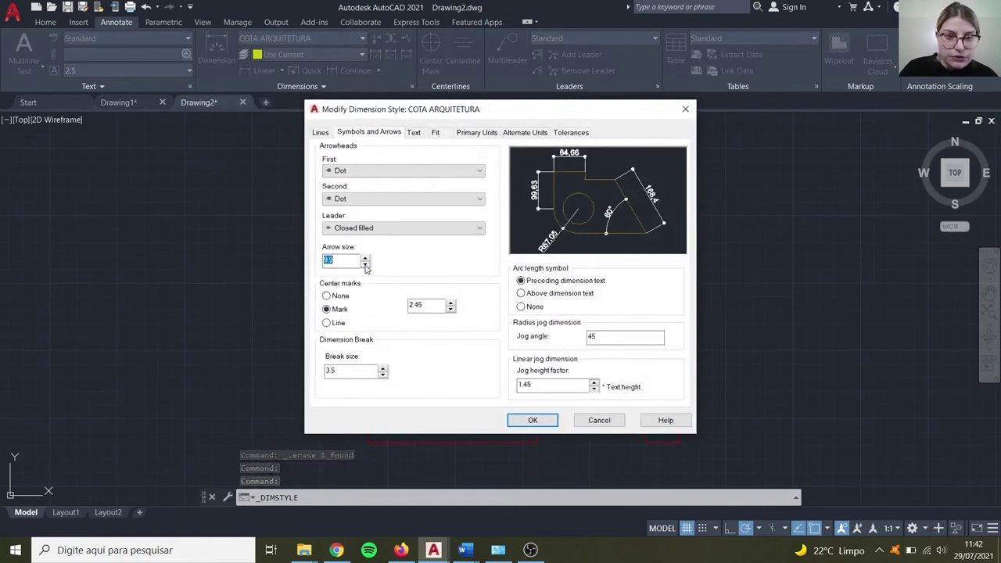
{"action": "type", "text": "6"}
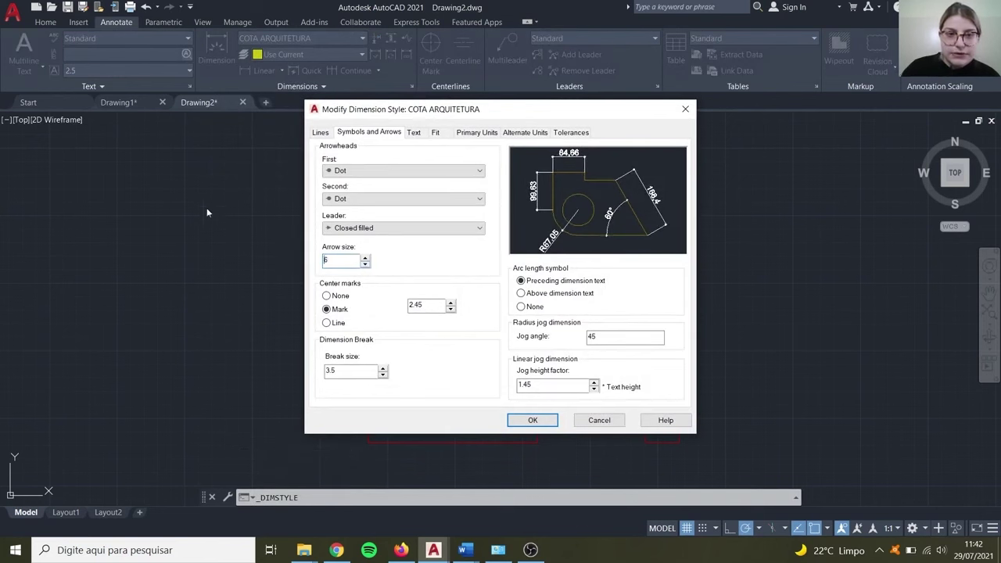
Step: Set the dimension style's text height to 10 and save the style changes
{"action": "left_click", "coordinate": [419, 133]}
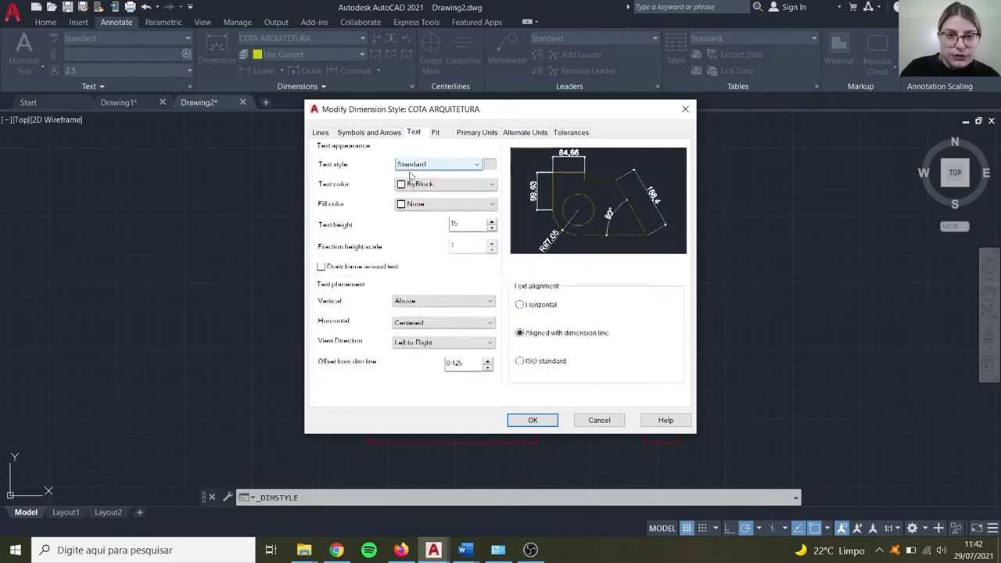
{"action": "left_click", "coordinate": [453, 225]}
{"action": "type", "text": "10"}
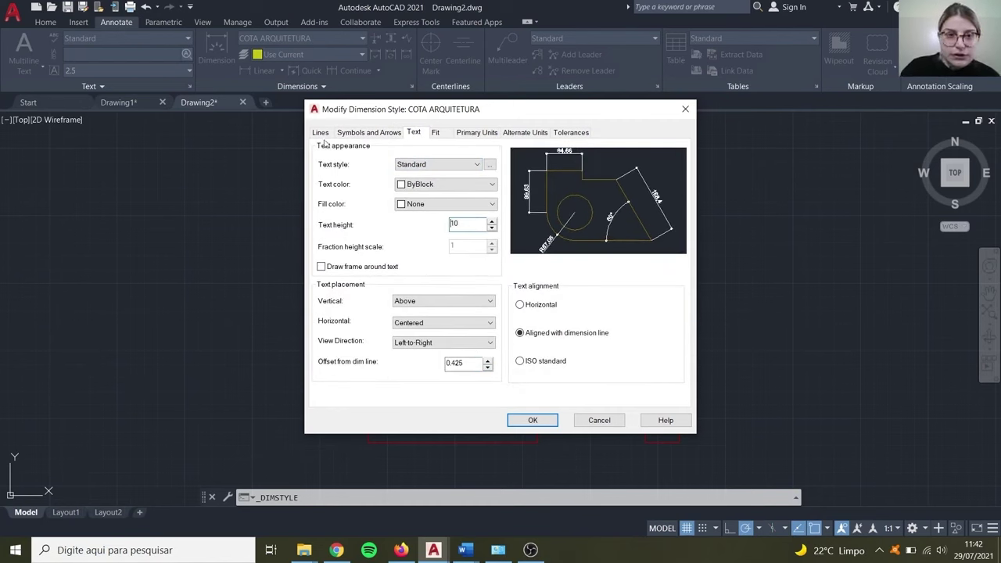
{"action": "left_click", "coordinate": [322, 133]}
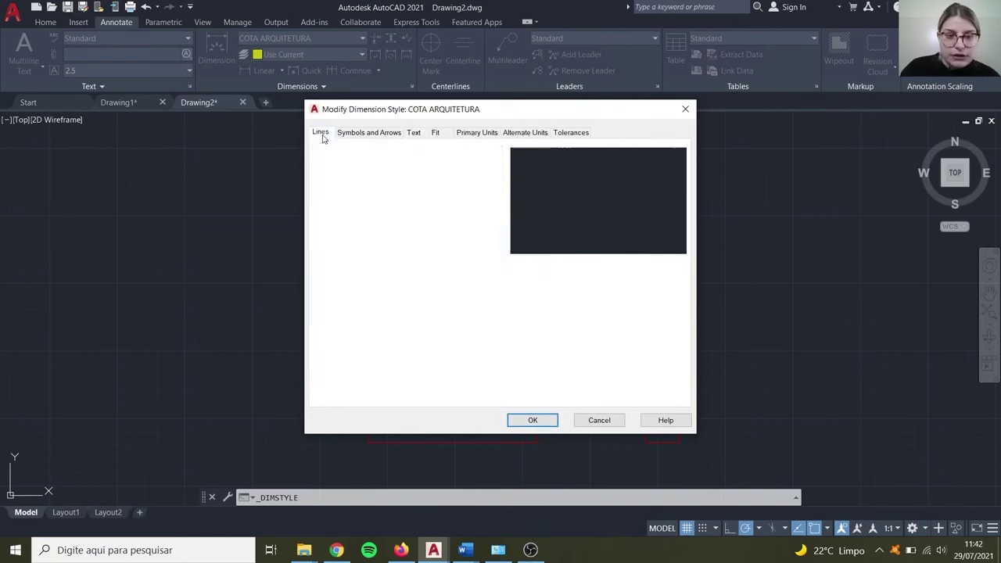
{"action": "left_click", "coordinate": [531, 421]}
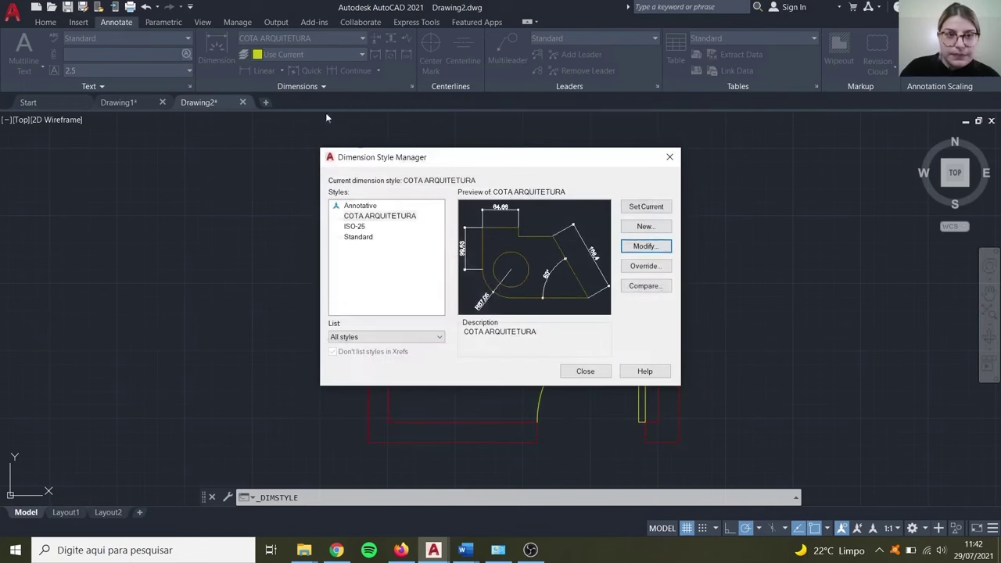
{"action": "left_click", "coordinate": [594, 371]}
Step: Assign new dimensions to layer 0 and dimension the bathroom's overall outer width with a linear dimension above the upper wall
{"action": "left_click", "coordinate": [336, 66]}
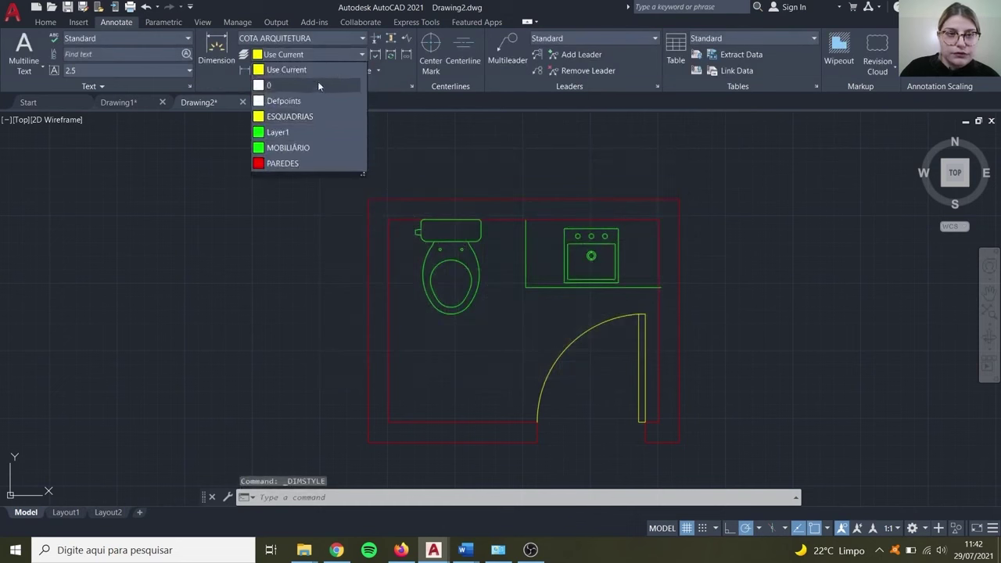
{"action": "left_click", "coordinate": [320, 84]}
{"action": "left_click", "coordinate": [264, 71]}
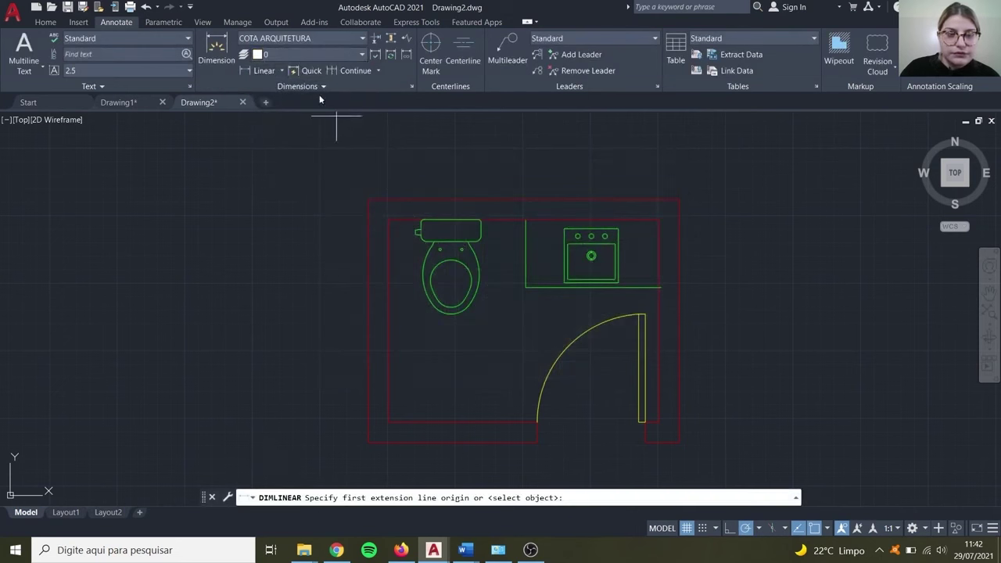
{"action": "left_click", "coordinate": [369, 200]}
{"action": "left_click", "coordinate": [684, 198]}
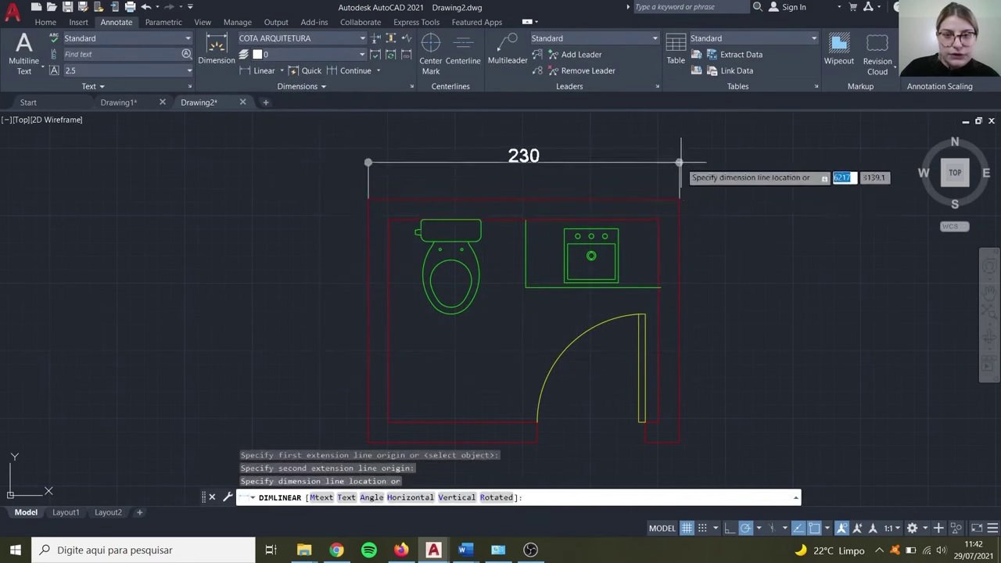
{"action": "left_click", "coordinate": [685, 163]}
Step: Dimension the bathroom's overall outer height with a vertical linear dimension beside the left wall
{"action": "left_click", "coordinate": [265, 72]}
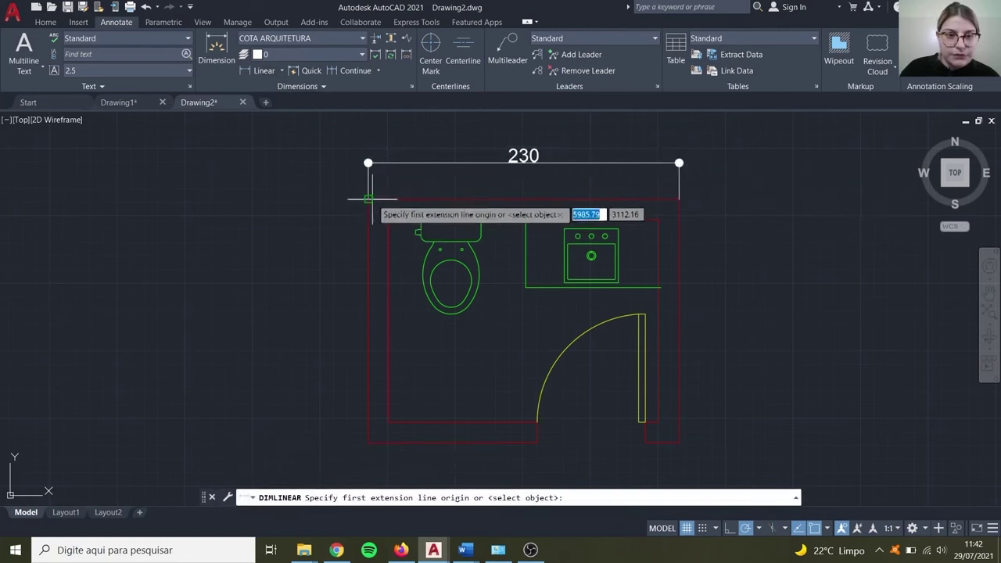
{"action": "left_click", "coordinate": [368, 200]}
{"action": "left_click", "coordinate": [369, 443]}
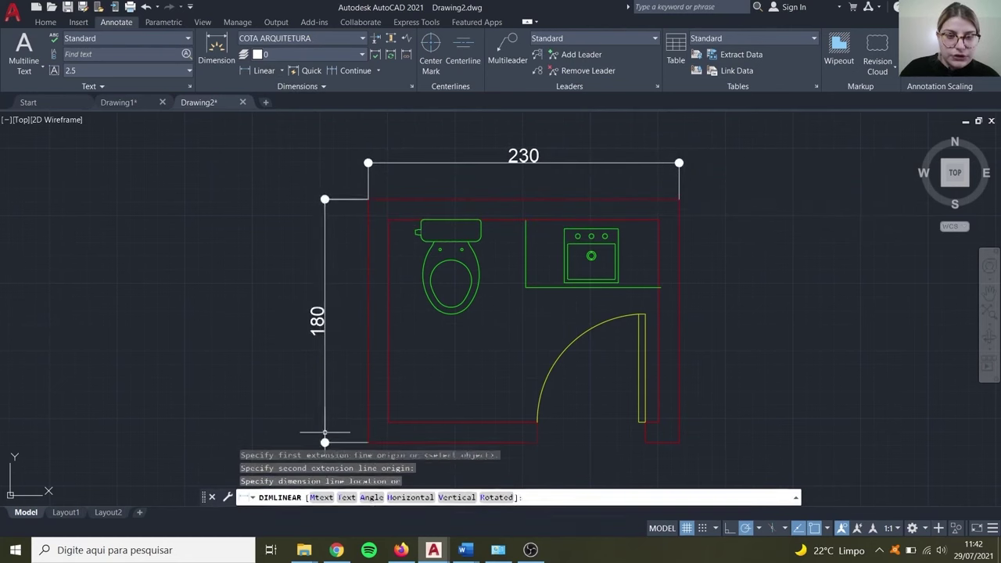
{"action": "left_click", "coordinate": [325, 313]}
Step: Dimension the width of the door opening with a linear dimension below the lower wall
{"action": "scroll", "coordinate": [540, 127], "scroll_direction": "down", "scroll_amount": 2}
{"action": "scroll", "coordinate": [626, 203], "scroll_direction": "up", "scroll_amount": 3}
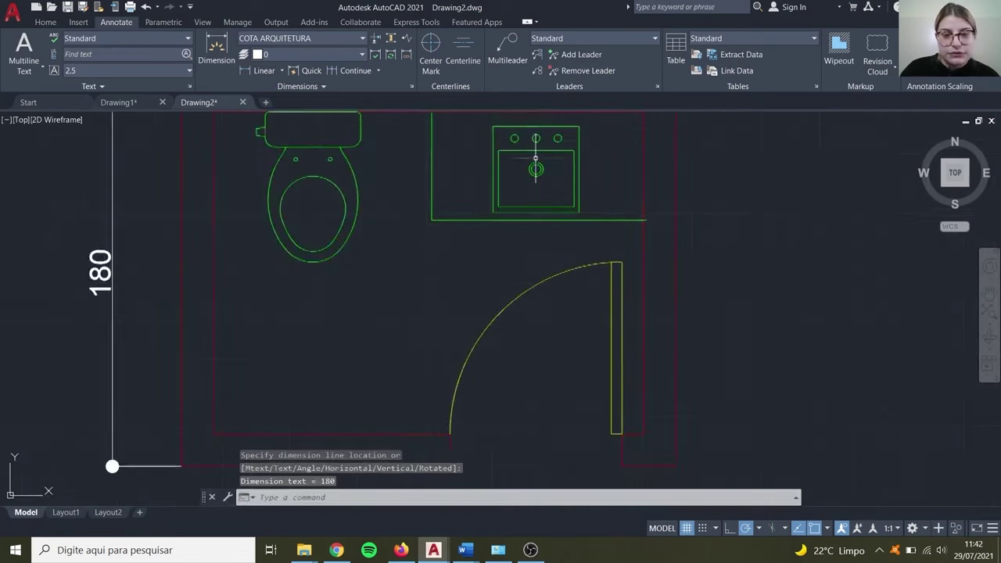
{"action": "scroll", "coordinate": [657, 117], "scroll_direction": "down", "scroll_amount": 1}
{"action": "left_click", "coordinate": [261, 71]}
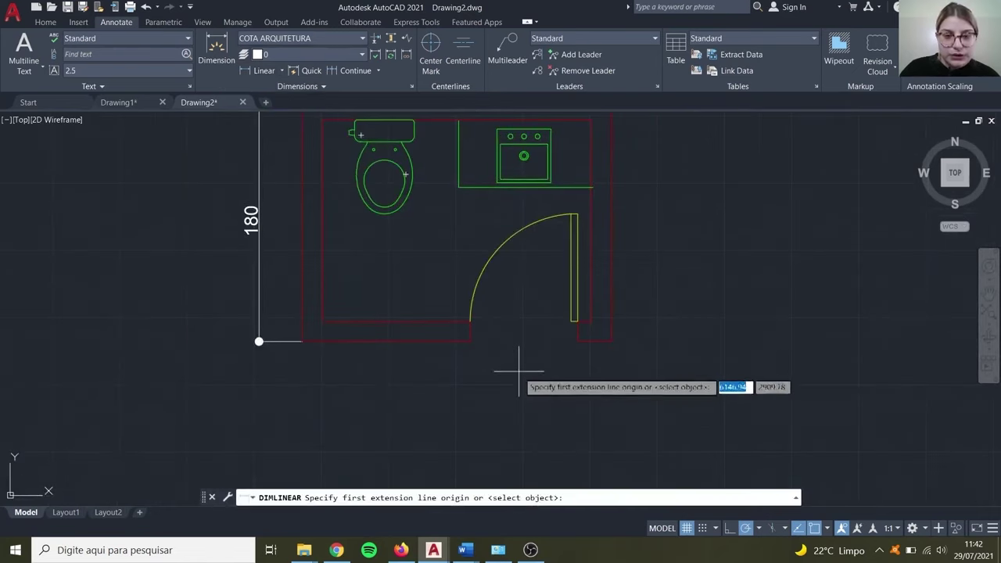
{"action": "left_click", "coordinate": [470, 341]}
{"action": "left_click", "coordinate": [577, 341]}
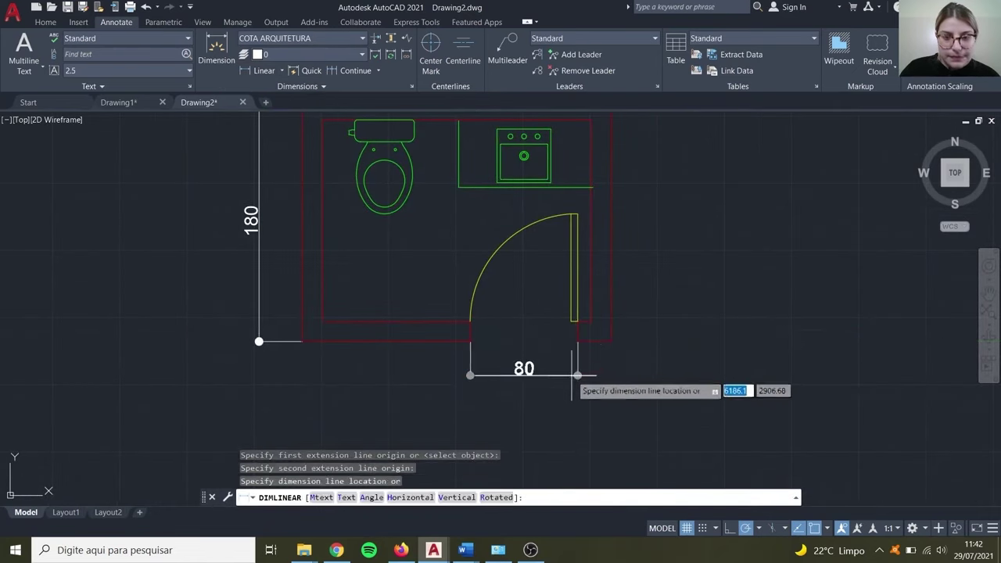
{"action": "left_click", "coordinate": [561, 370]}
Step: Switch to Layout2 and examine the viewport that shows the dimensioned bathroom plan on the sheet
{"action": "scroll", "coordinate": [679, 345], "scroll_direction": "down", "scroll_amount": 2}
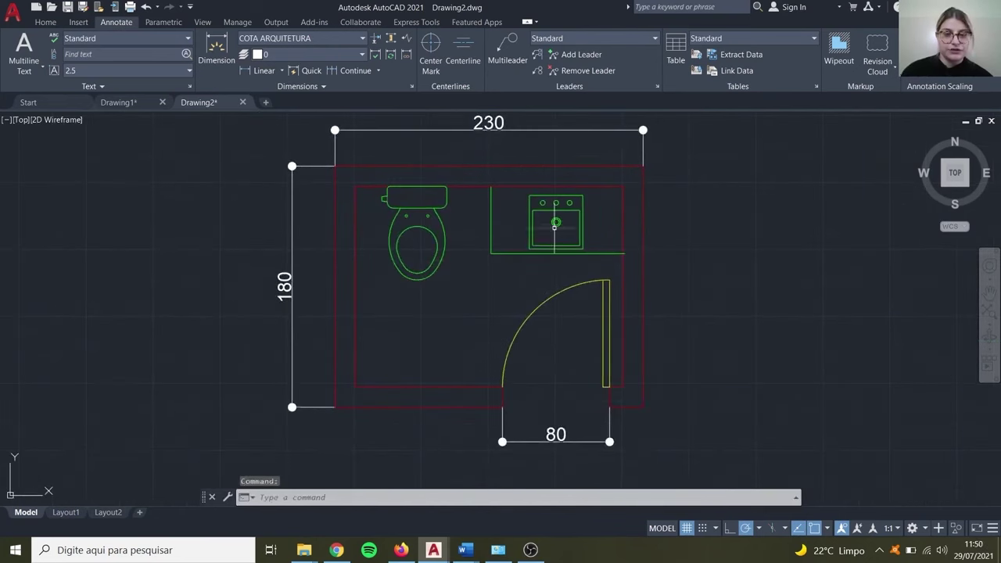
{"action": "scroll", "coordinate": [536, 232], "scroll_direction": "down", "scroll_amount": 2}
{"action": "scroll", "coordinate": [503, 285], "scroll_direction": "up", "scroll_amount": 2}
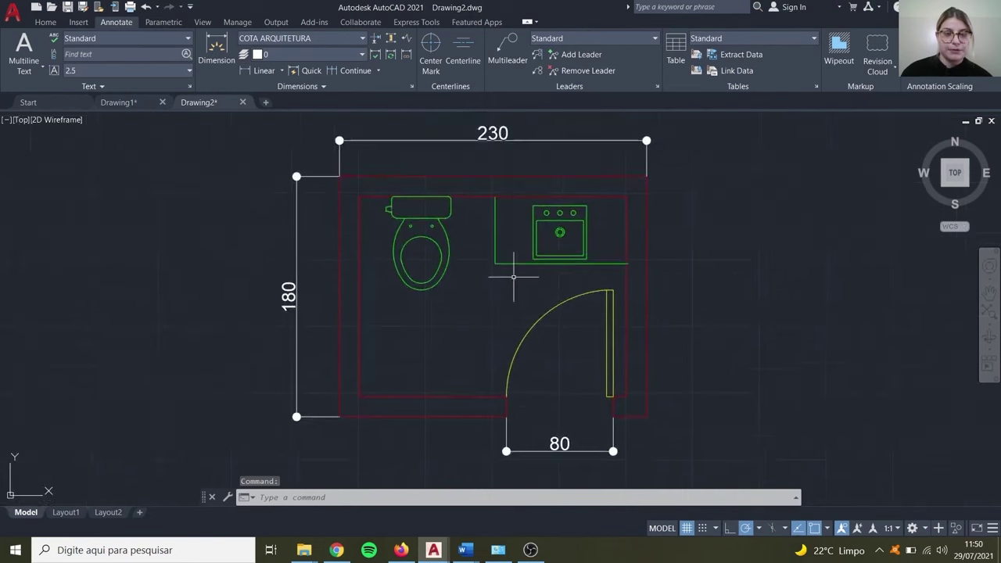
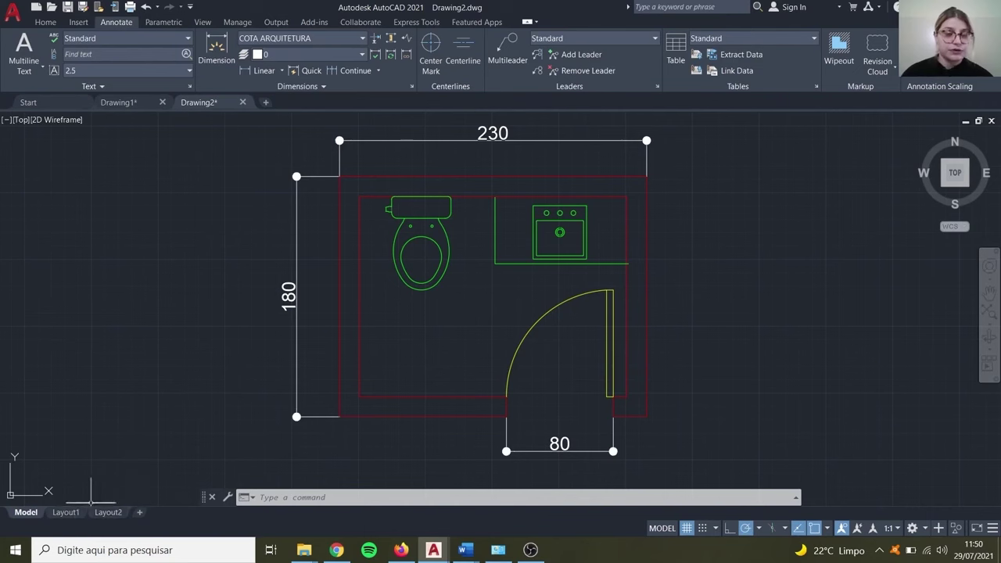
{"action": "left_click", "coordinate": [108, 513]}
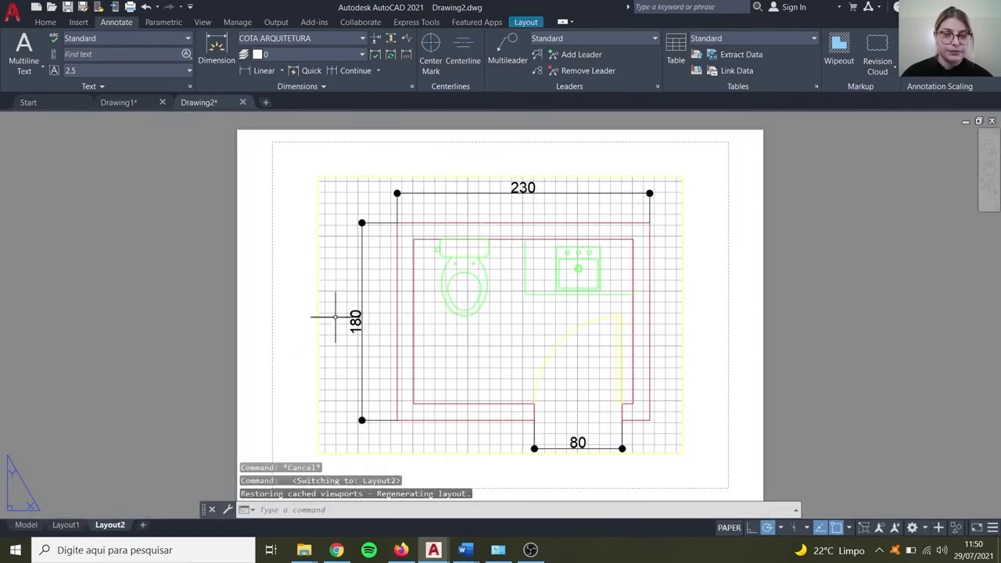
{"action": "scroll", "coordinate": [689, 360], "scroll_direction": "down", "scroll_amount": 2}
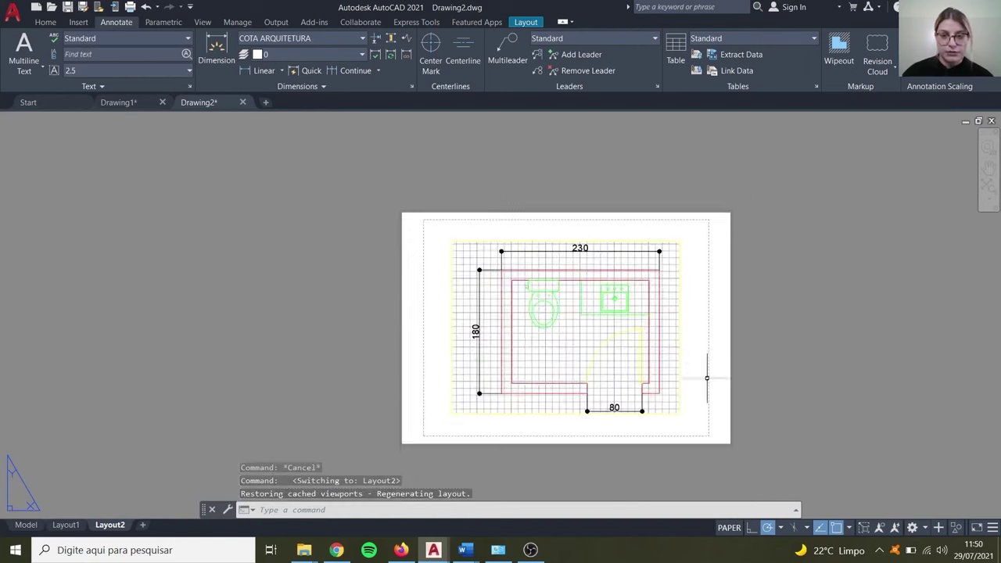
{"action": "middle_click_drag", "start_coordinate": [707, 375], "coordinate": [637, 316]}
{"action": "scroll", "coordinate": [457, 232], "scroll_direction": "up", "scroll_amount": 2}
{"action": "left_click", "coordinate": [389, 228]}
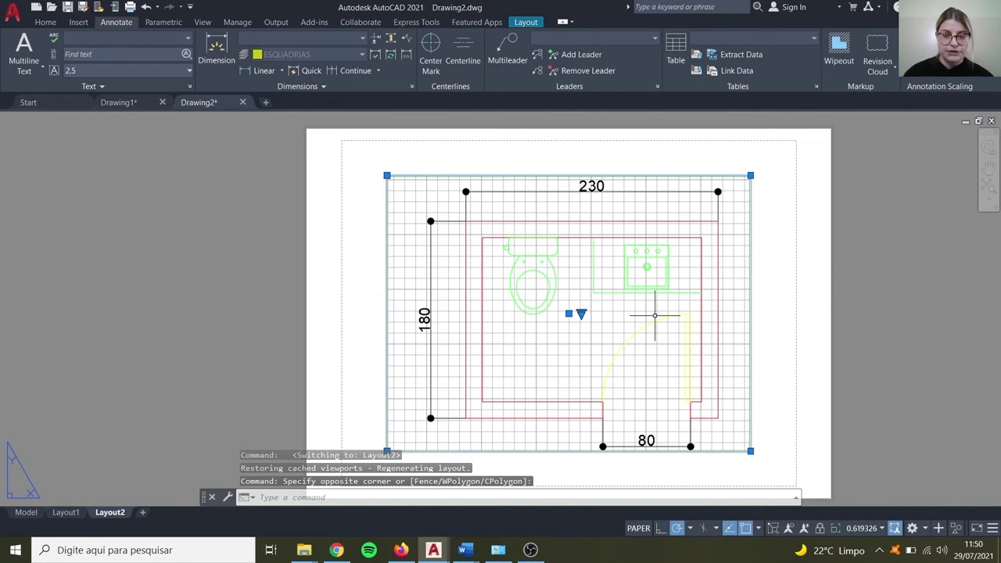
{"action": "scroll", "coordinate": [626, 297], "scroll_direction": "down", "scroll_amount": 1}
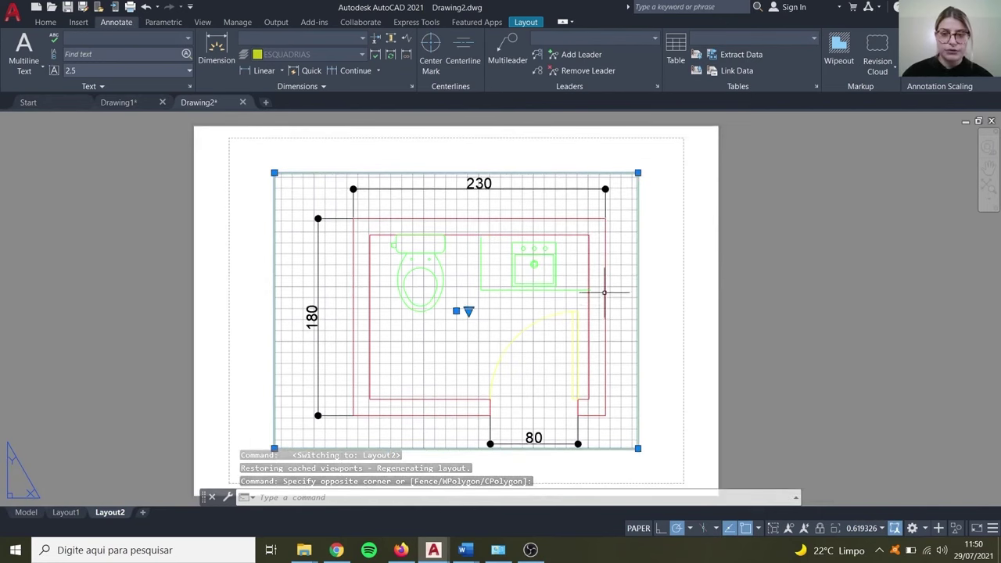
{"action": "scroll", "coordinate": [579, 281], "scroll_direction": "down", "scroll_amount": 1}
{"action": "key", "text": "Escape"}
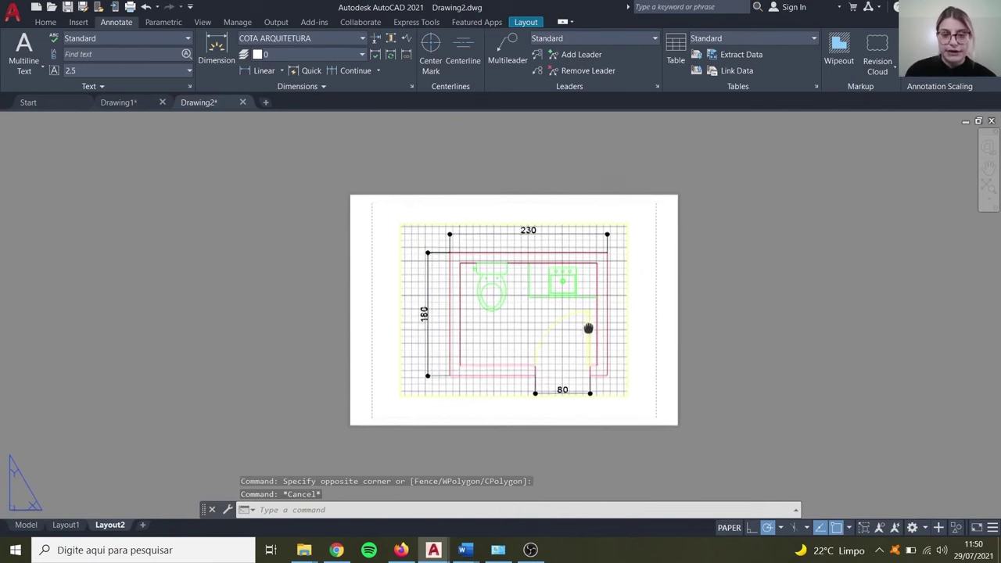
Step: Start the PLOT command for Layout2 and choose DWG To PDF.pc3 as the plotter
{"action": "type", "text": "plot"}
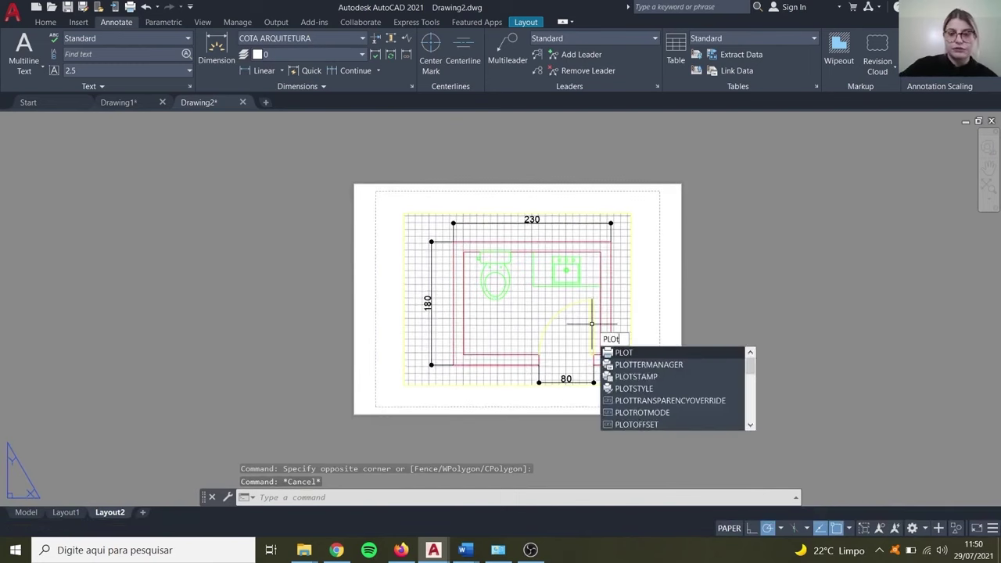
{"action": "key", "text": "Return"}
{"action": "left_click", "coordinate": [574, 313]}
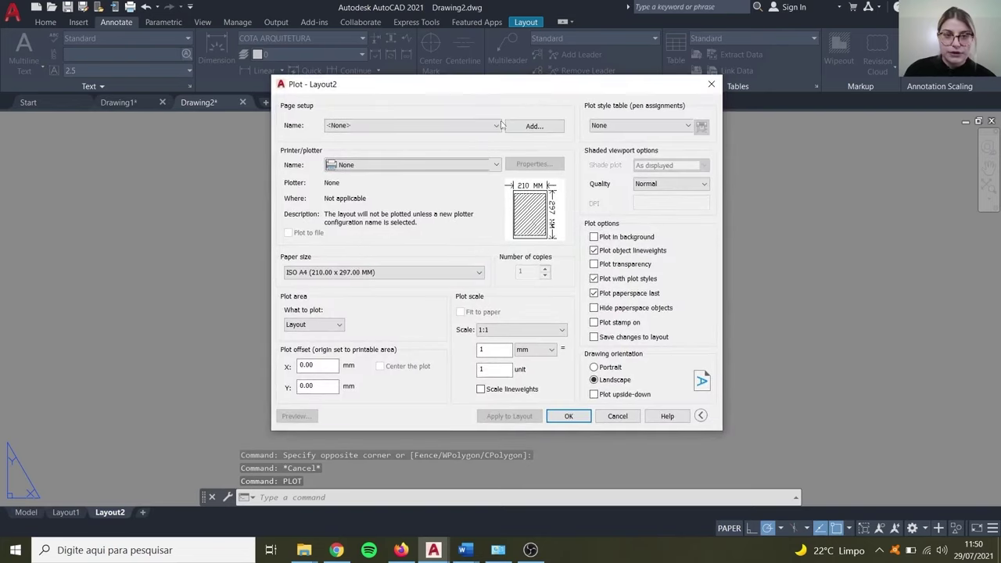
{"action": "left_click", "coordinate": [480, 164]}
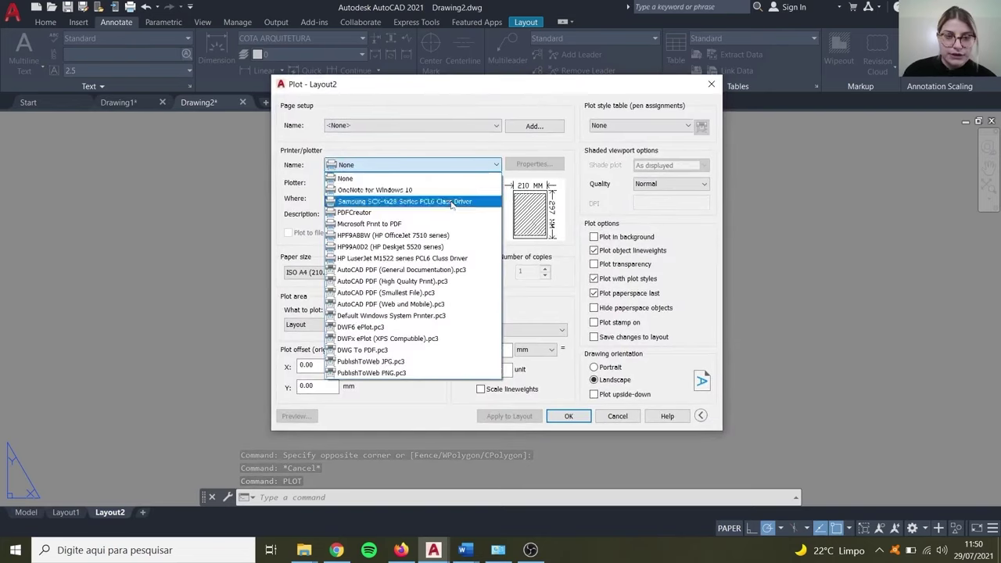
{"action": "left_click", "coordinate": [397, 351]}
Step: Set the paper size to ISO full bleed A3 (420.00 x 297.00 MM) and apply it to the layout without plotting
{"action": "left_click", "coordinate": [470, 272]}
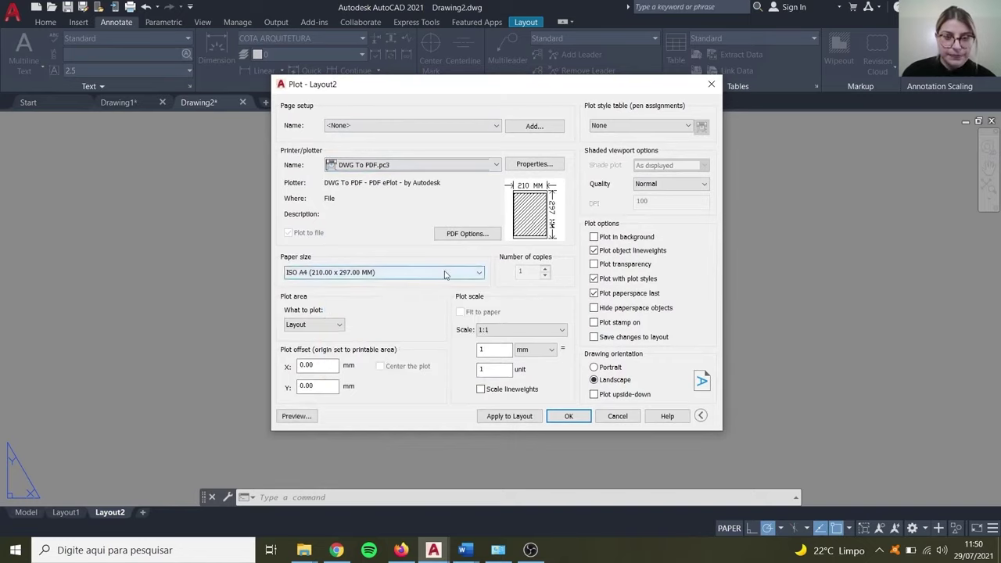
{"action": "scroll", "coordinate": [391, 368], "scroll_direction": "up", "scroll_amount": 3}
{"action": "scroll", "coordinate": [393, 400], "scroll_direction": "up", "scroll_amount": 15}
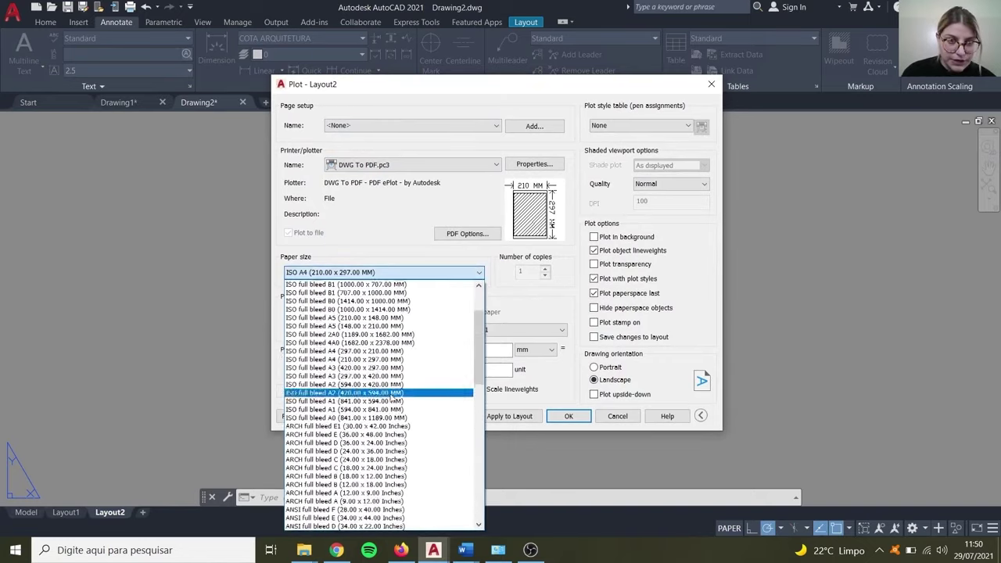
{"action": "left_click", "coordinate": [361, 369]}
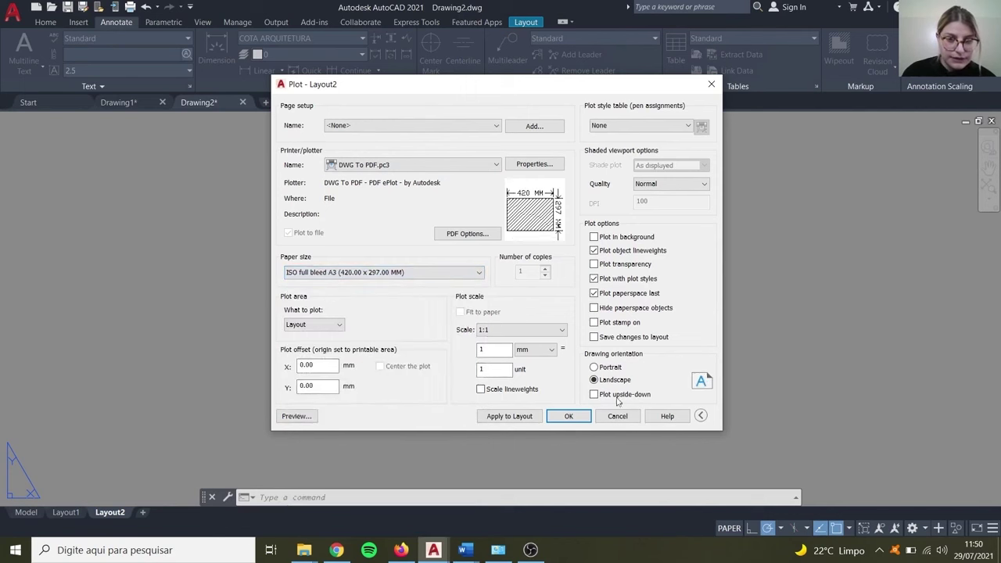
{"action": "left_click", "coordinate": [495, 418]}
{"action": "left_click", "coordinate": [711, 83]}
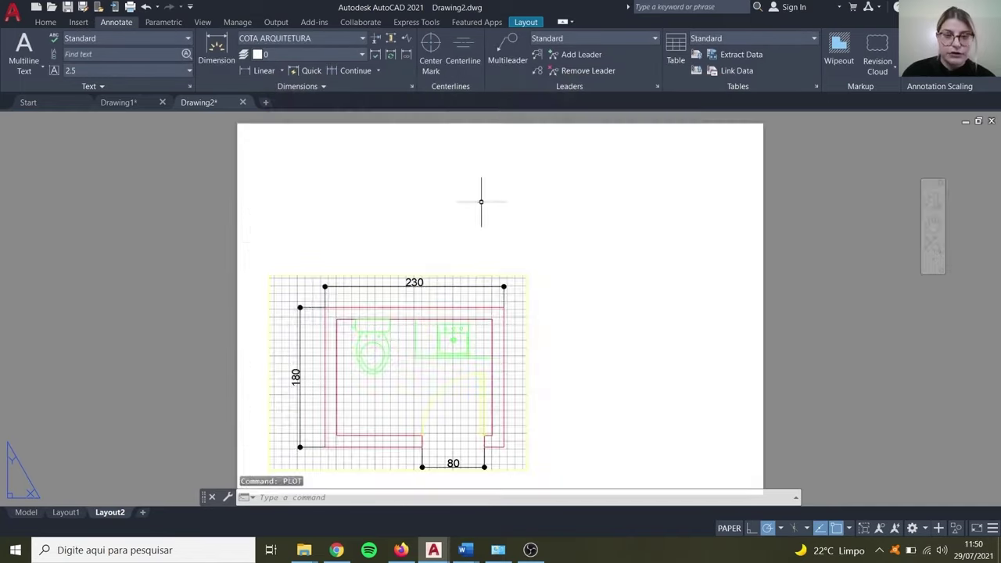
Step: Delete the existing viewport from the Layout2 sheet
{"action": "scroll", "coordinate": [484, 196], "scroll_direction": "down", "scroll_amount": 3}
{"action": "scroll", "coordinate": [443, 180], "scroll_direction": "up", "scroll_amount": 2}
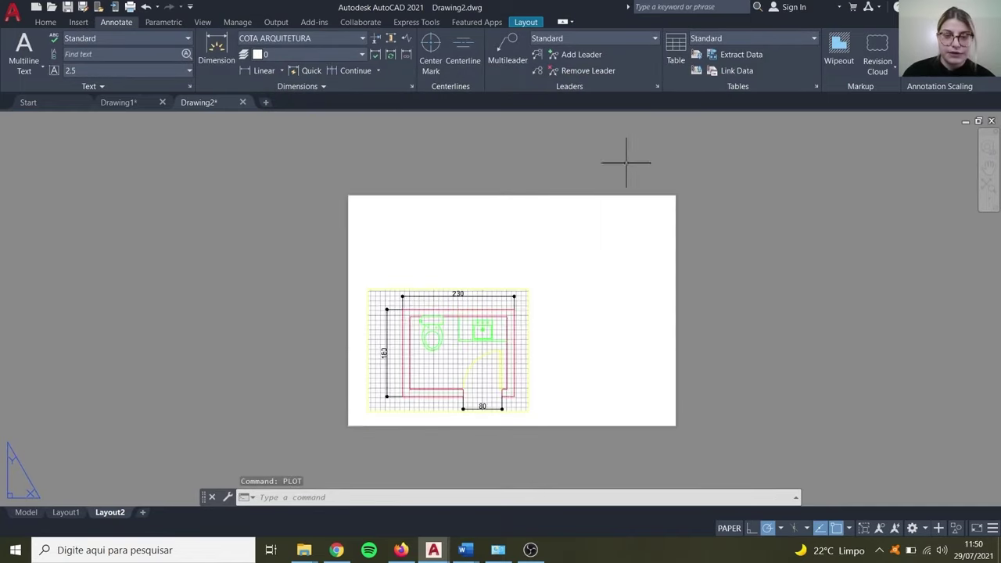
{"action": "left_click", "coordinate": [459, 290]}
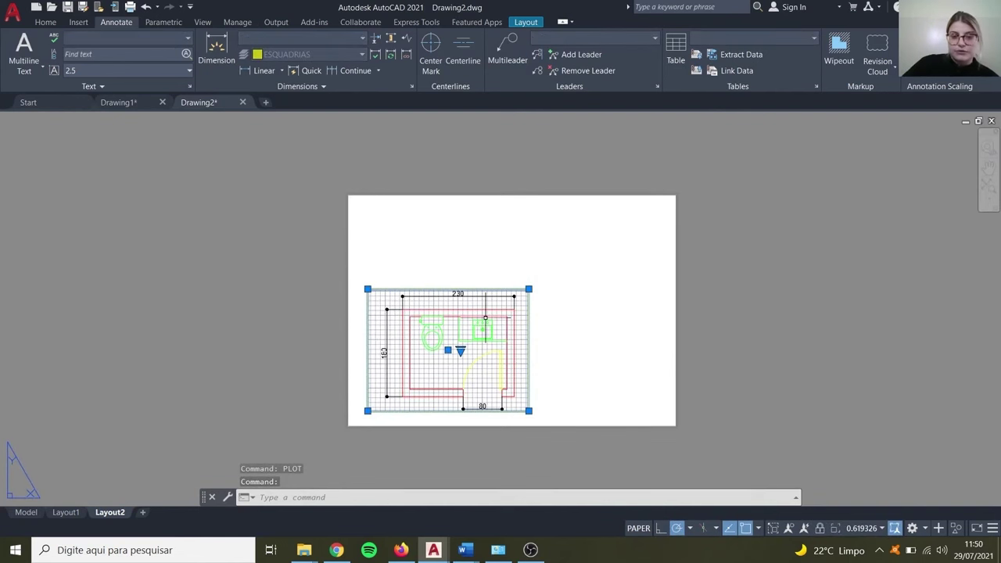
{"action": "key", "text": "Delete"}
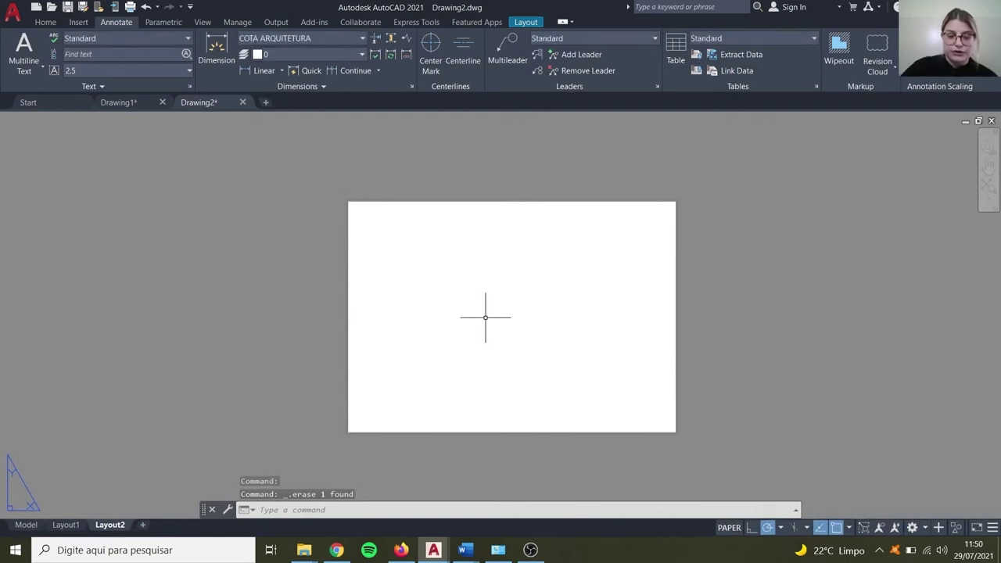
Step: Create a rectangular viewport with MVIEW that covers nearly the whole Layout2 sheet
{"action": "type", "text": "view"}
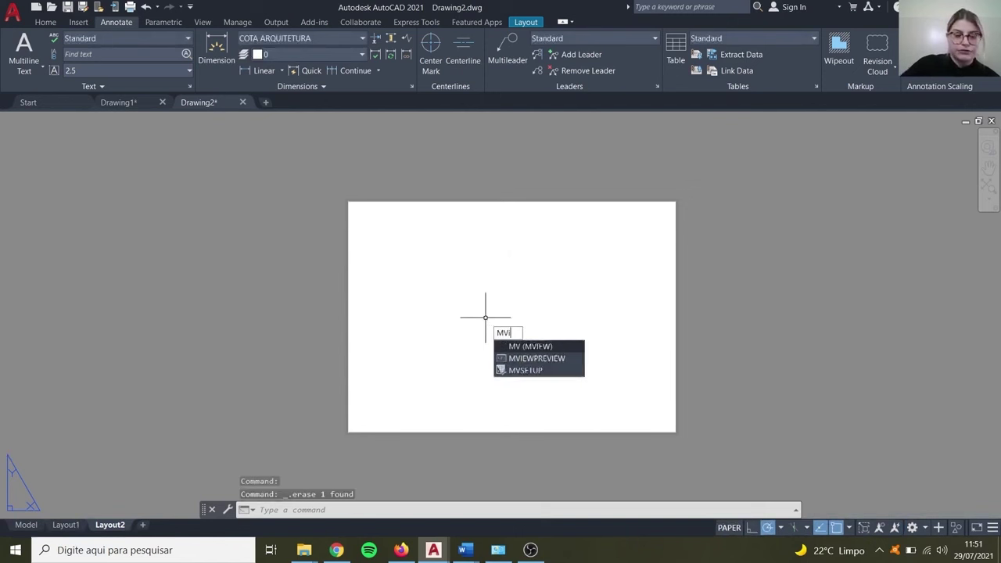
{"action": "key", "text": "Return"}
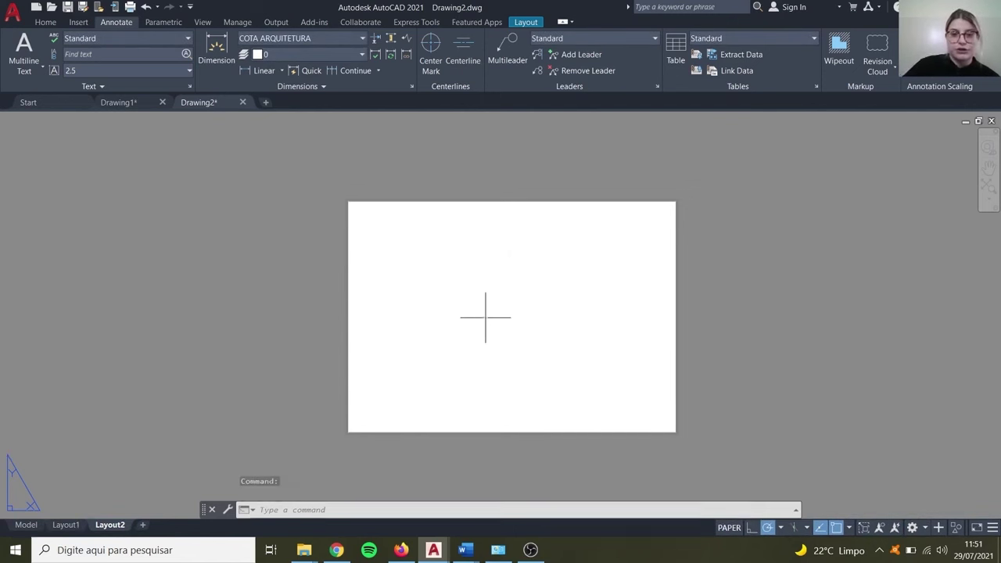
{"action": "left_click", "coordinate": [352, 427]}
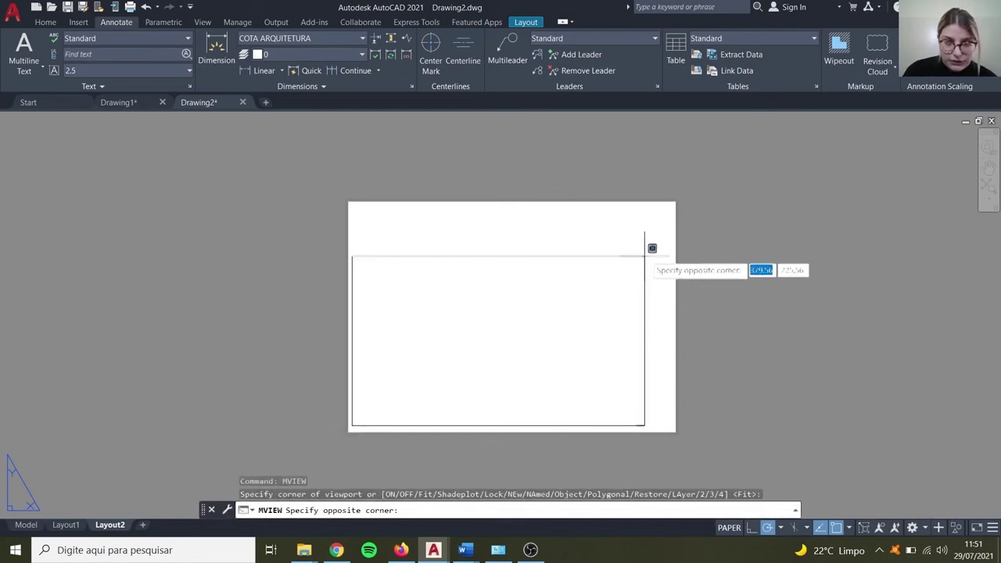
{"action": "left_click", "coordinate": [671, 204]}
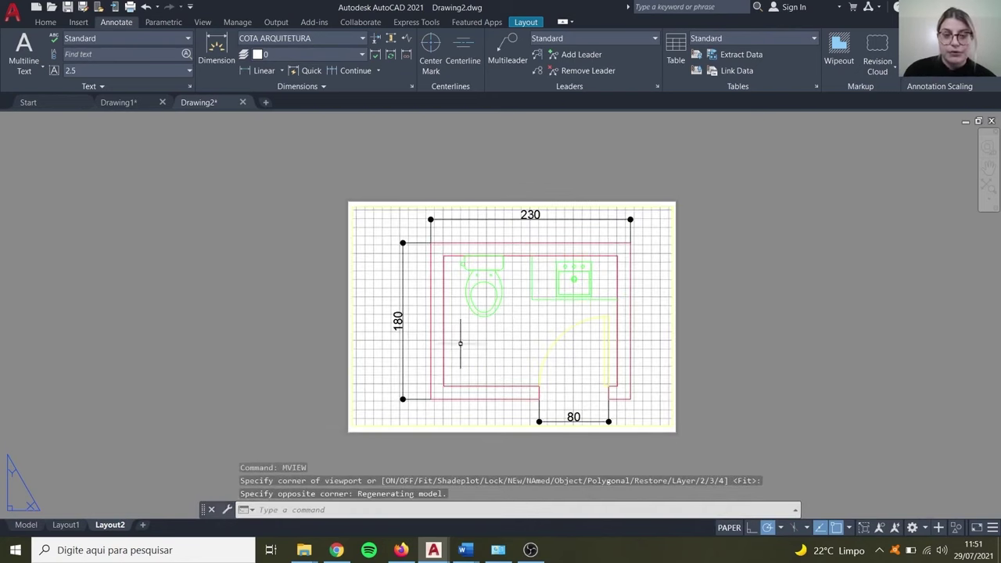
Step: Activate the new viewport, zoom its model view to a scale of 100/100xp and return to paper space
{"action": "scroll", "coordinate": [454, 348], "scroll_direction": "down", "scroll_amount": 2}
{"action": "scroll", "coordinate": [449, 336], "scroll_direction": "up", "scroll_amount": 2}
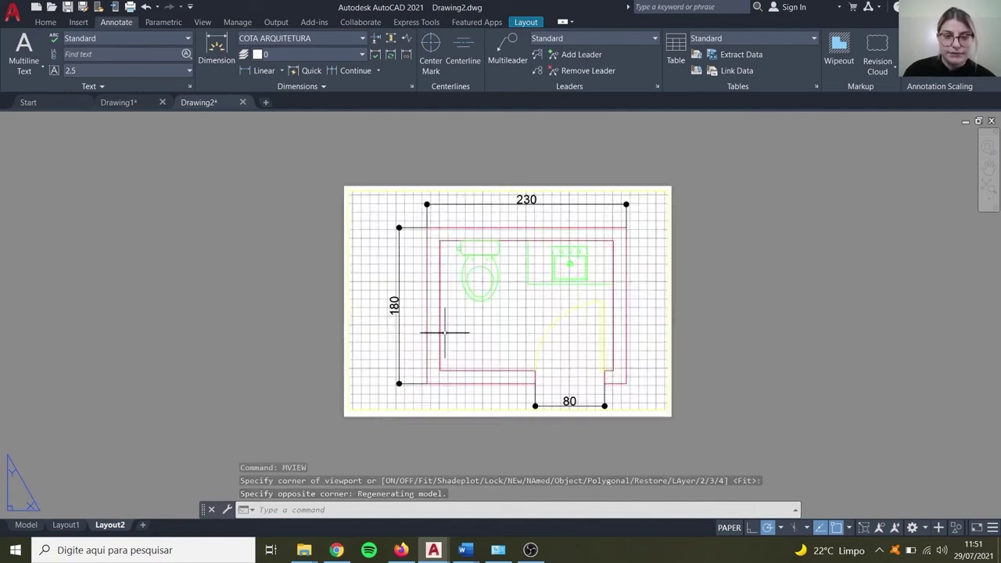
{"action": "middle_click_drag", "start_coordinate": [458, 342], "coordinate": [449, 320]}
{"action": "scroll", "coordinate": [459, 329], "scroll_direction": "up", "scroll_amount": 2}
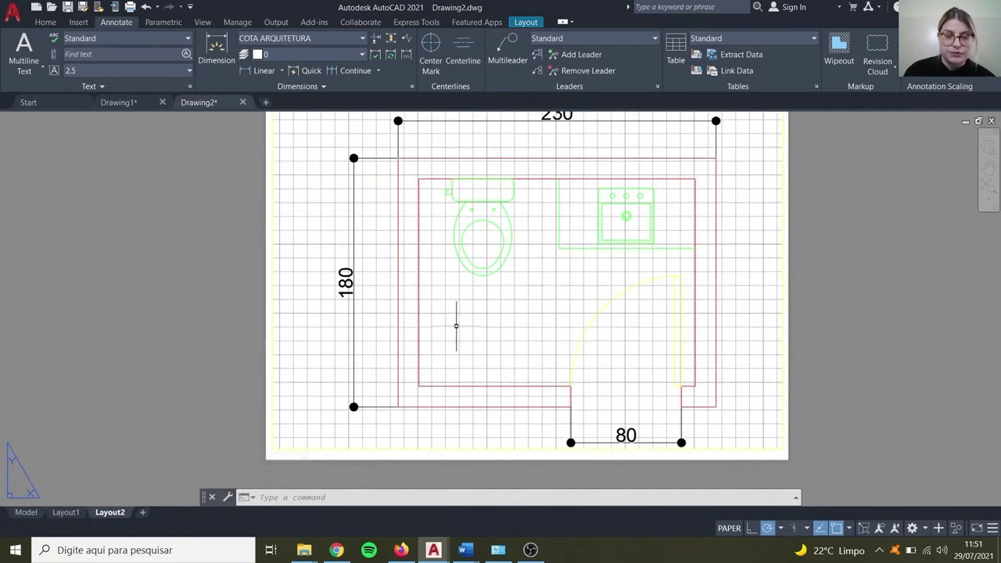
{"action": "scroll", "coordinate": [456, 325], "scroll_direction": "down", "scroll_amount": 2}
{"action": "double_click", "coordinate": [456, 323]}
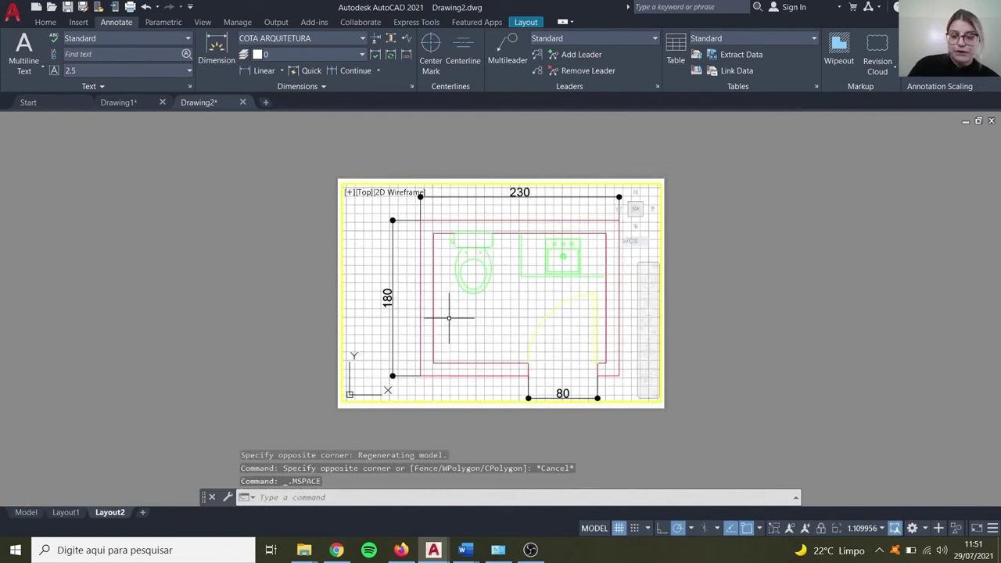
{"action": "key", "text": "Return"}
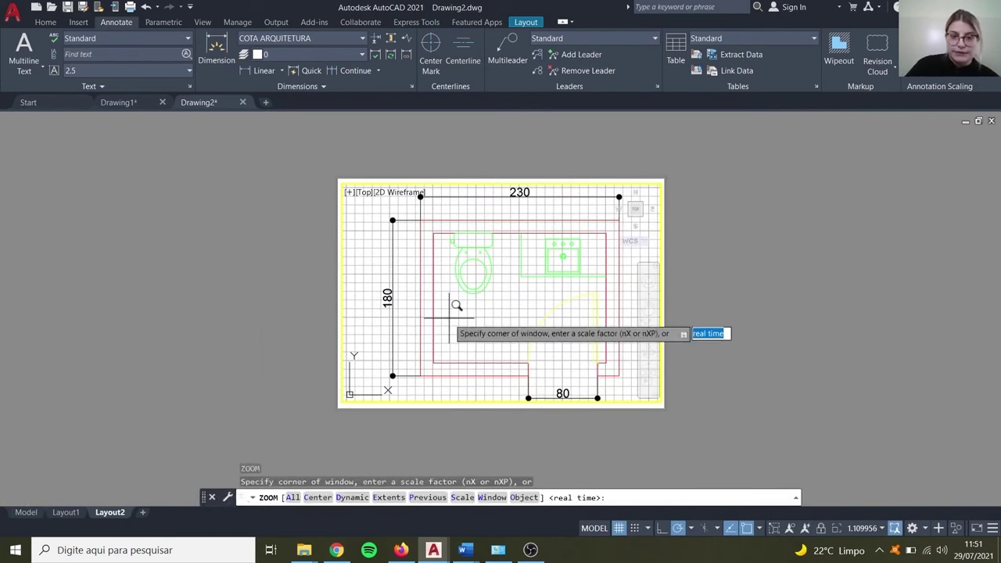
{"action": "type", "text": "100/100xp"}
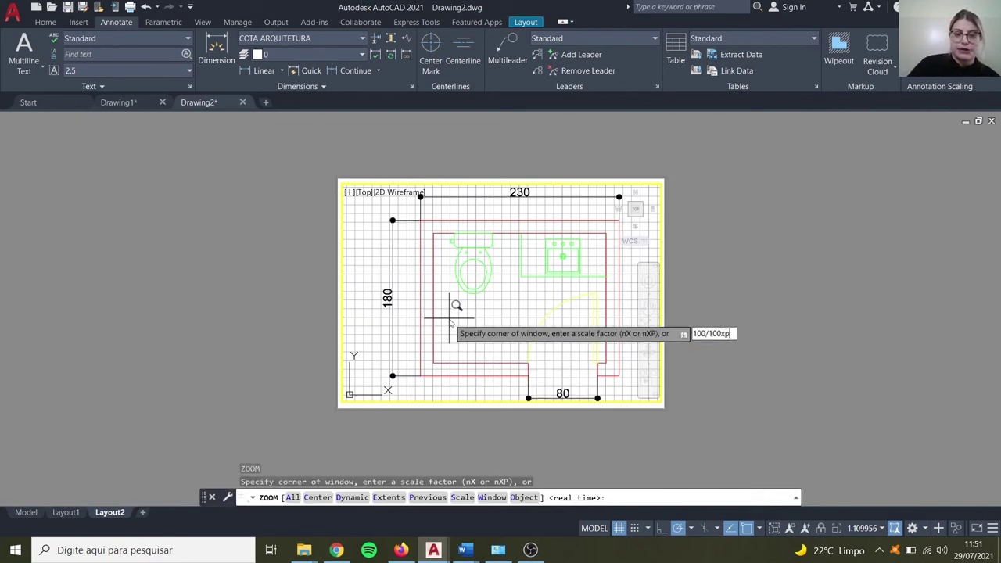
{"action": "key", "text": "Return"}
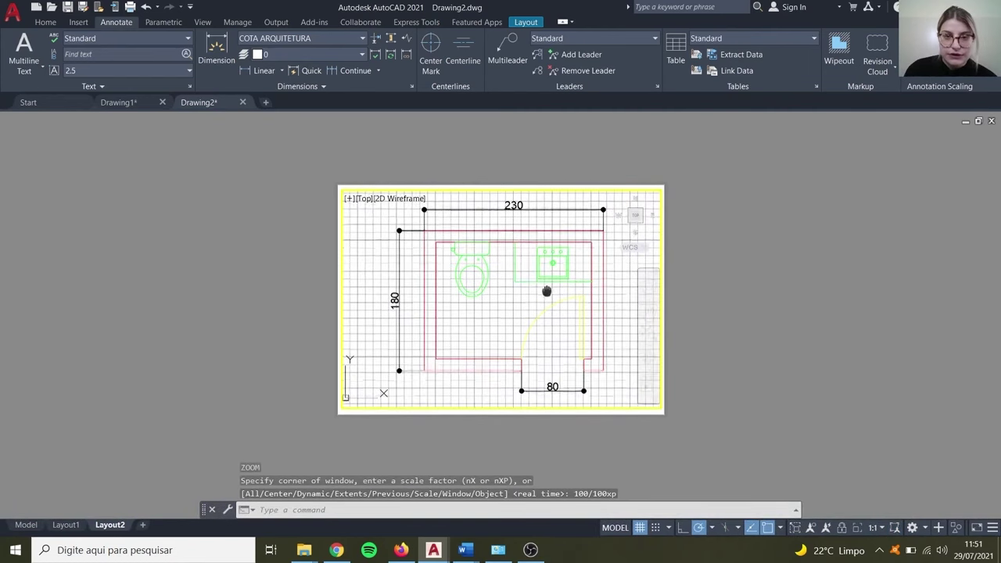
{"action": "double_click", "coordinate": [733, 291]}
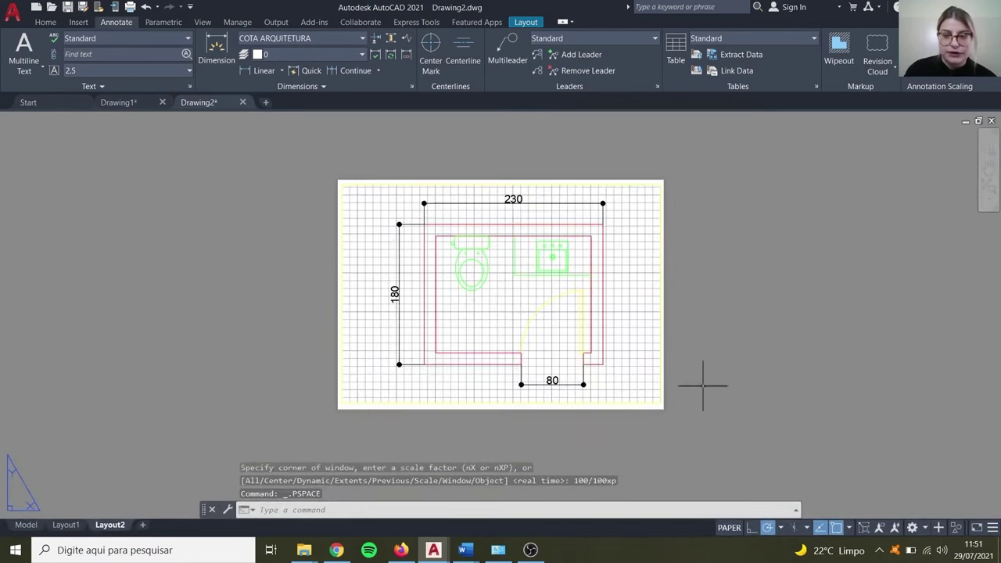
Step: Start plotting Layout2 as a single sheet and set the plot area to a window picked around the viewport's opposite corners
{"action": "scroll", "coordinate": [555, 406], "scroll_direction": "up", "scroll_amount": 3}
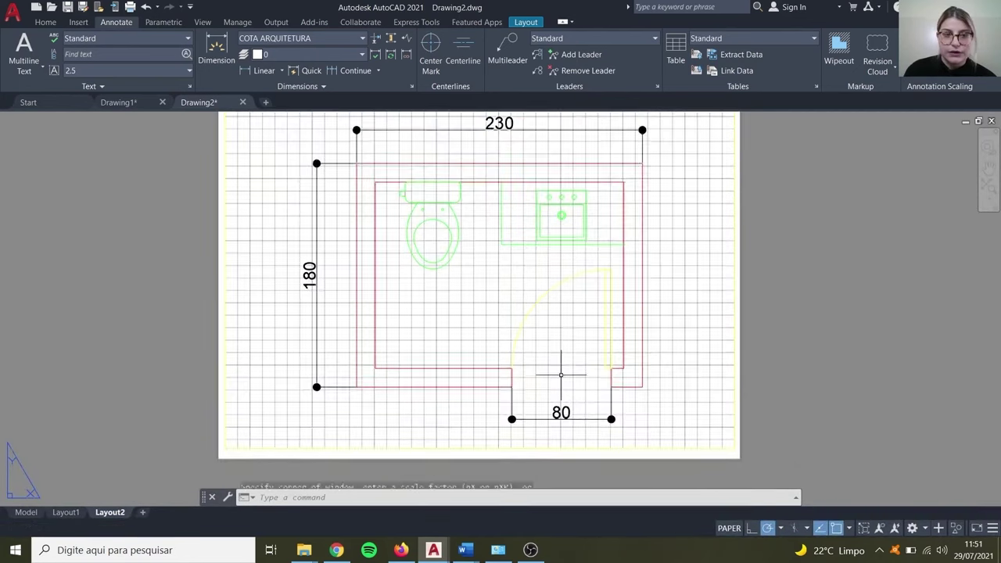
{"action": "scroll", "coordinate": [550, 381], "scroll_direction": "down", "scroll_amount": 3}
{"action": "scroll", "coordinate": [579, 352], "scroll_direction": "up", "scroll_amount": 3}
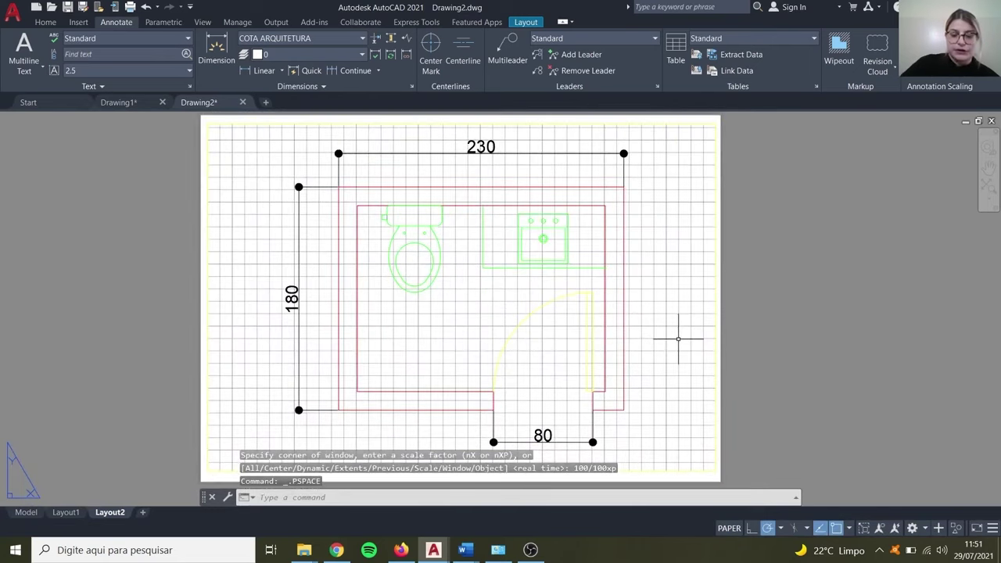
{"action": "type", "text": "plot"}
{"action": "key", "text": "Return"}
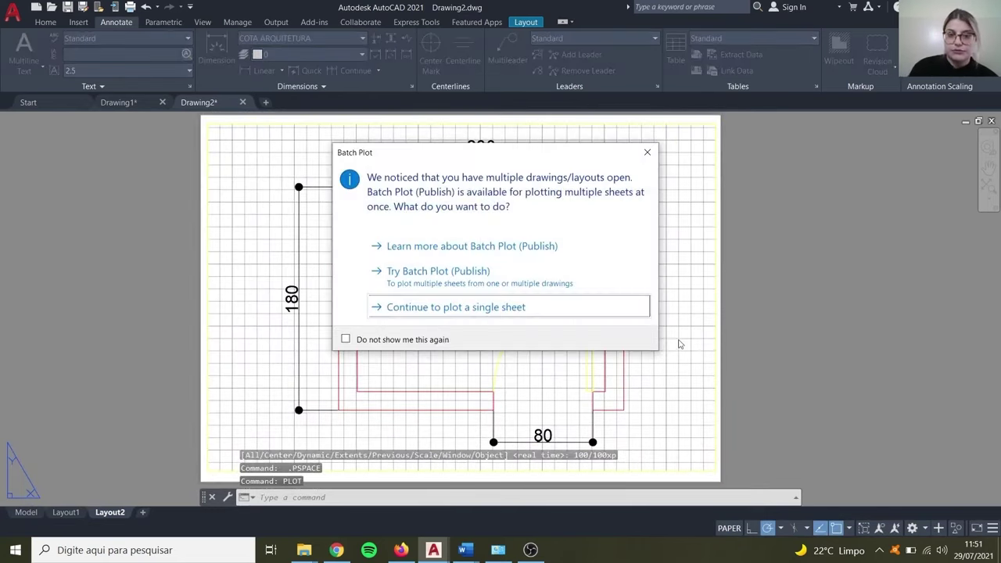
{"action": "left_click", "coordinate": [558, 309]}
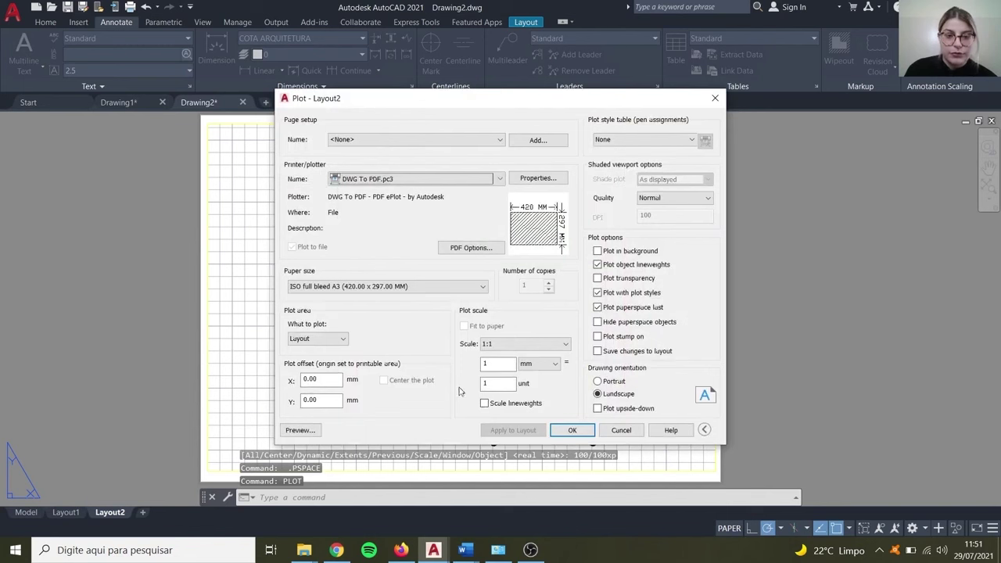
{"action": "left_click", "coordinate": [333, 339]}
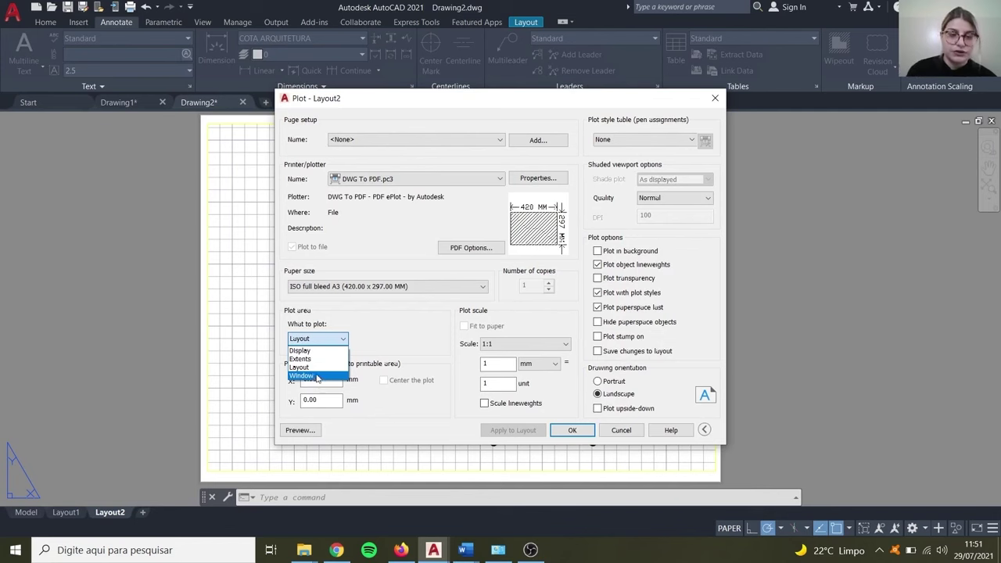
{"action": "left_click", "coordinate": [316, 378]}
{"action": "scroll", "coordinate": [309, 395], "scroll_direction": "down", "scroll_amount": 4}
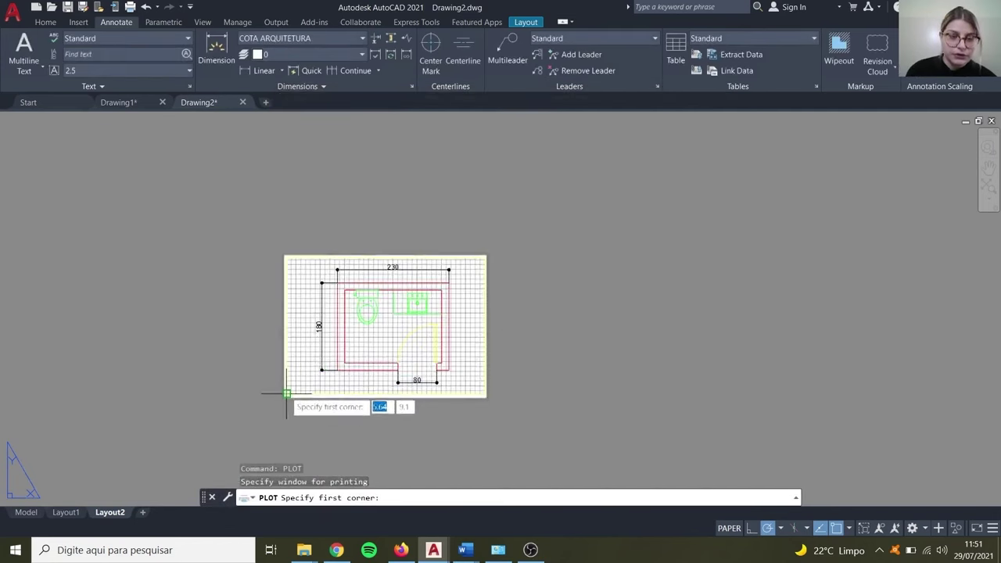
{"action": "left_click", "coordinate": [286, 393]}
{"action": "left_click", "coordinate": [487, 256]}
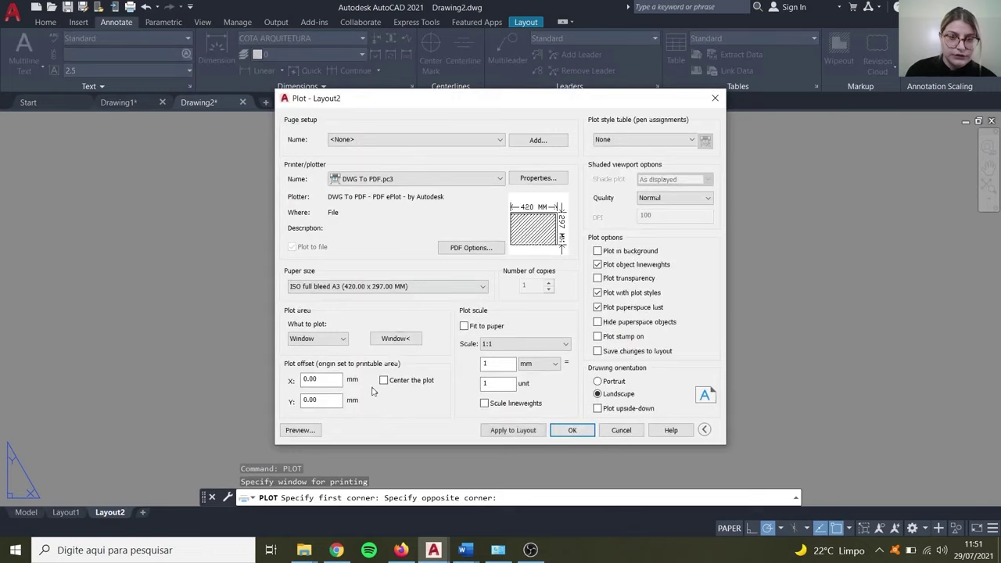
Step: Preview the plot and check how the bathroom plan and the viewport frame sit on the A3 sheet
{"action": "left_click", "coordinate": [299, 431]}
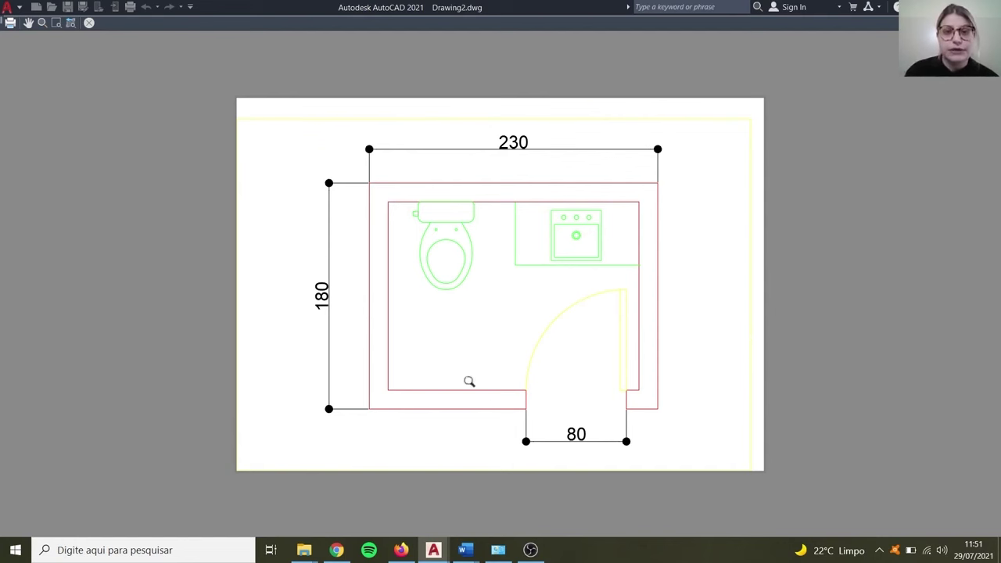
{"action": "scroll", "coordinate": [583, 321], "scroll_direction": "down", "scroll_amount": 2}
{"action": "scroll", "coordinate": [511, 284], "scroll_direction": "up", "scroll_amount": 4}
{"action": "scroll", "coordinate": [396, 179], "scroll_direction": "down", "scroll_amount": 4}
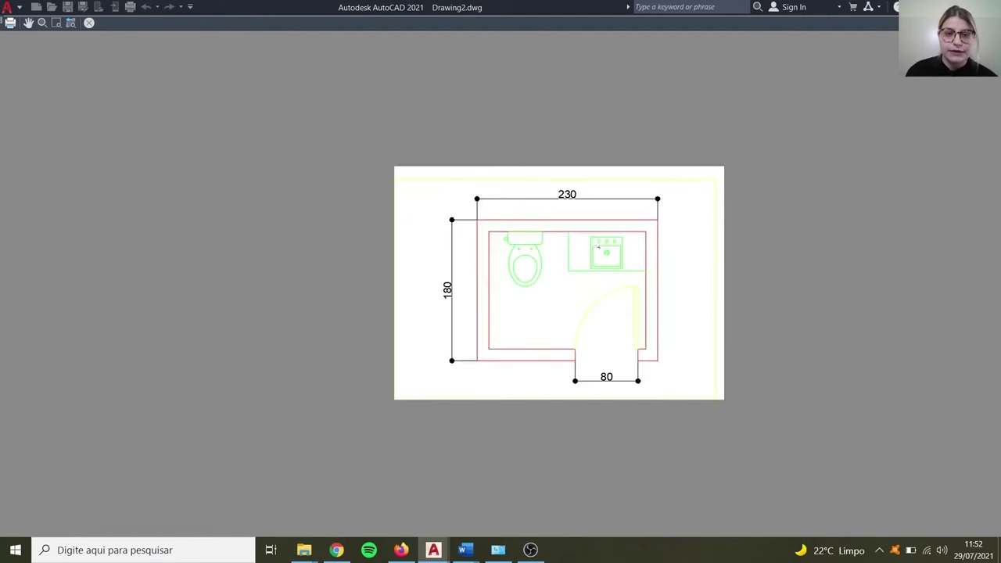
{"action": "middle_click_drag", "start_coordinate": [598, 267], "coordinate": [561, 230]}
{"action": "key", "text": "Escape"}
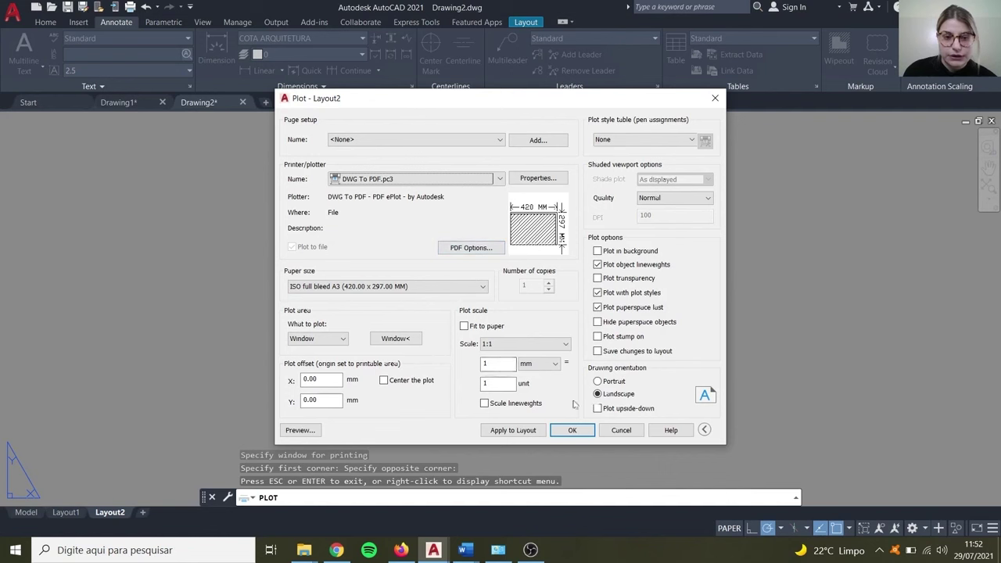
Step: Scale the plot to fit the paper and assign the monochrome.ctb plot style table
{"action": "left_click", "coordinate": [464, 325]}
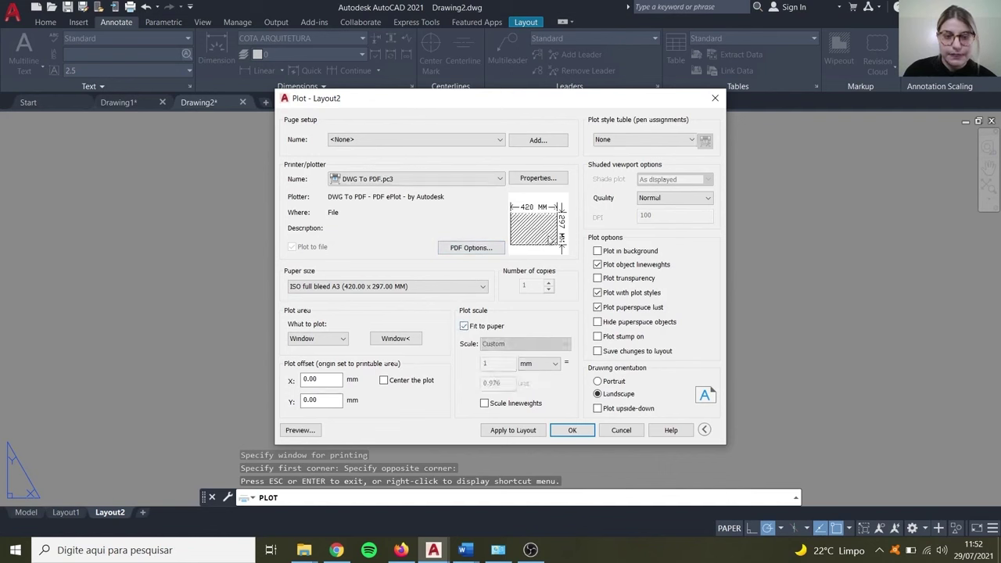
{"action": "left_click", "coordinate": [643, 139]}
{"action": "left_click", "coordinate": [626, 192]}
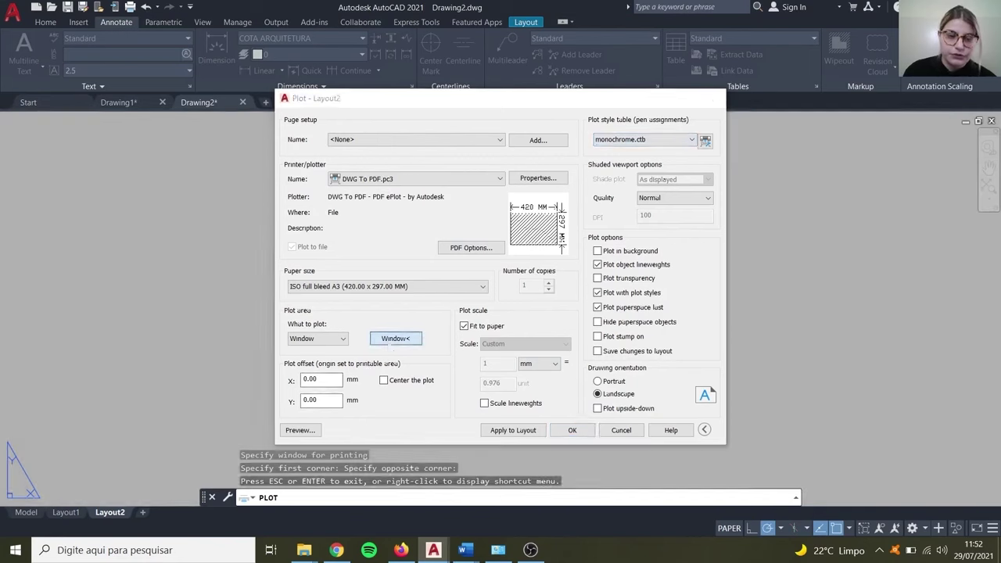
Step: Pick the plot window again between opposite corners around the viewport on the sheet
{"action": "left_click", "coordinate": [395, 338]}
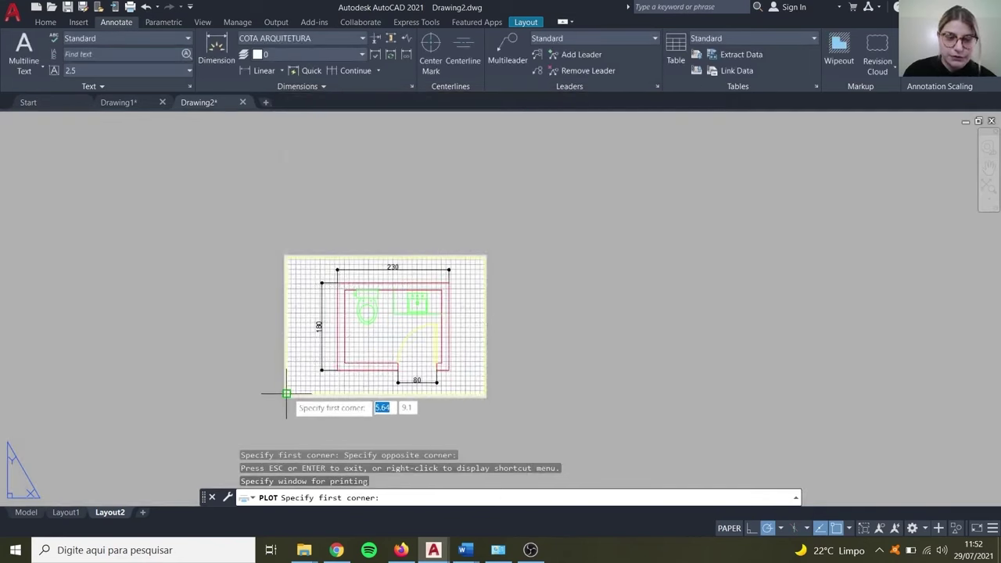
{"action": "left_click", "coordinate": [286, 394]}
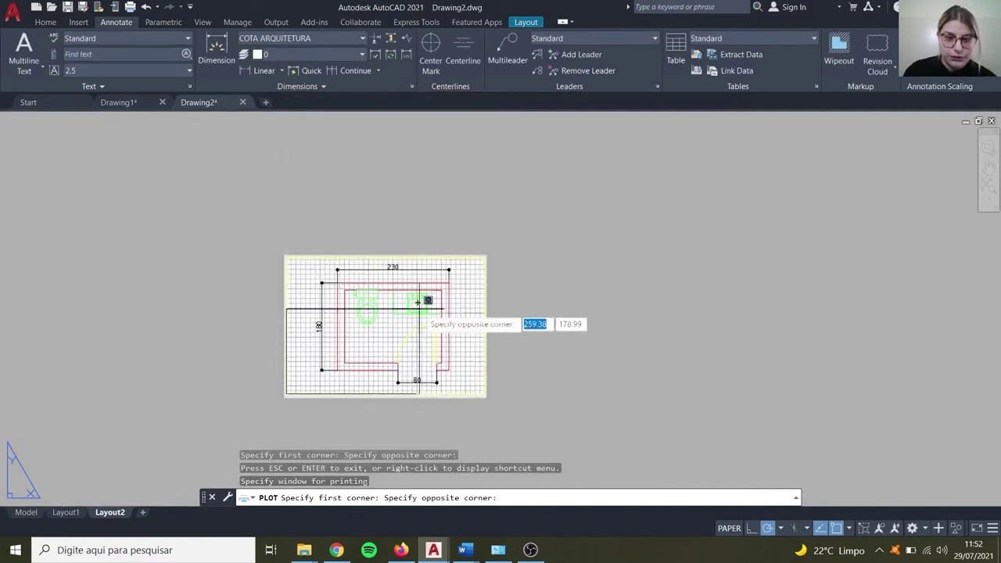
{"action": "left_click", "coordinate": [490, 190]}
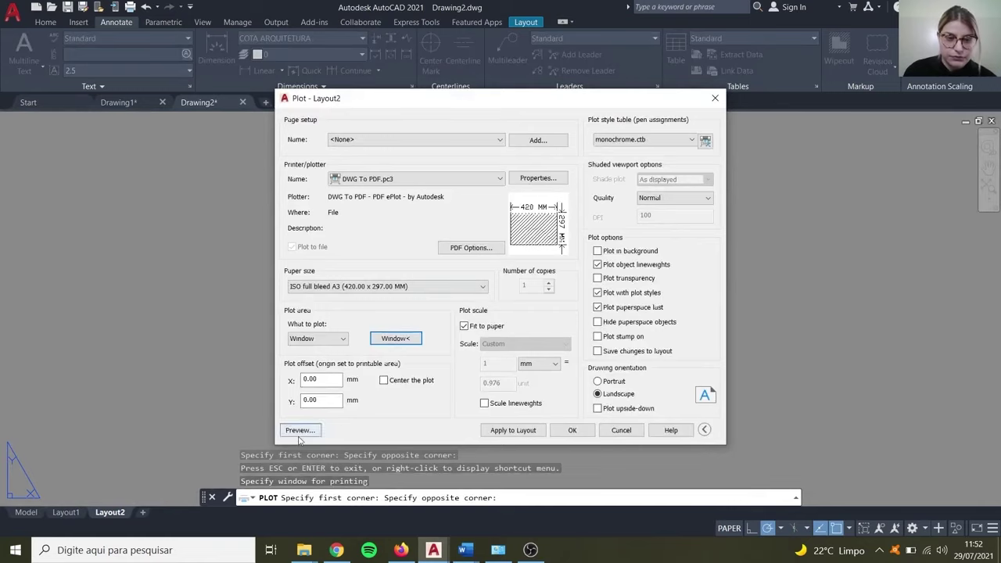
Step: Preview the monochrome plot and inspect the line thicknesses, the sink area, the dimensions and the sheet edges
{"action": "left_click", "coordinate": [300, 430]}
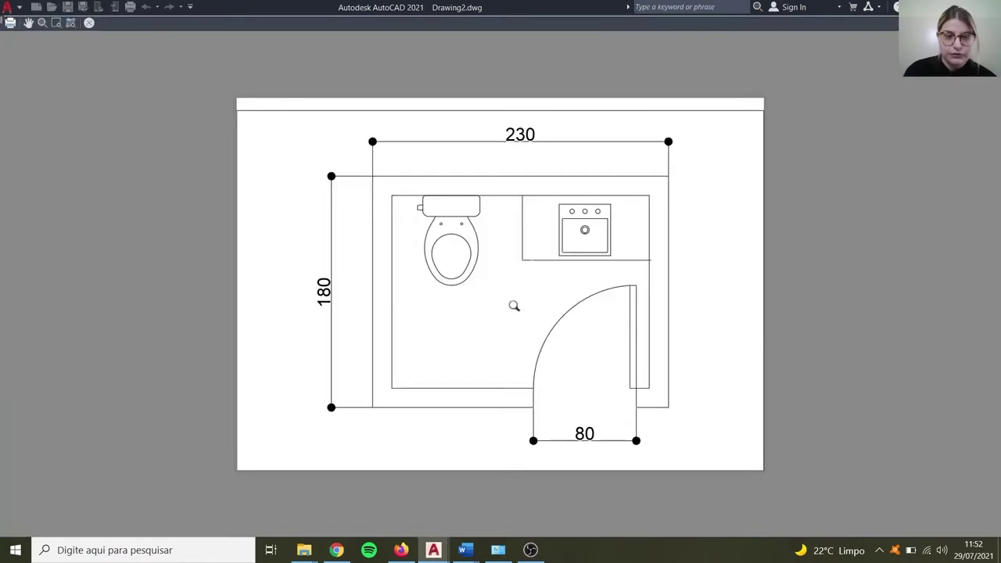
{"action": "scroll", "coordinate": [389, 260], "scroll_direction": "up", "scroll_amount": 5}
{"action": "scroll", "coordinate": [398, 212], "scroll_direction": "down", "scroll_amount": 8}
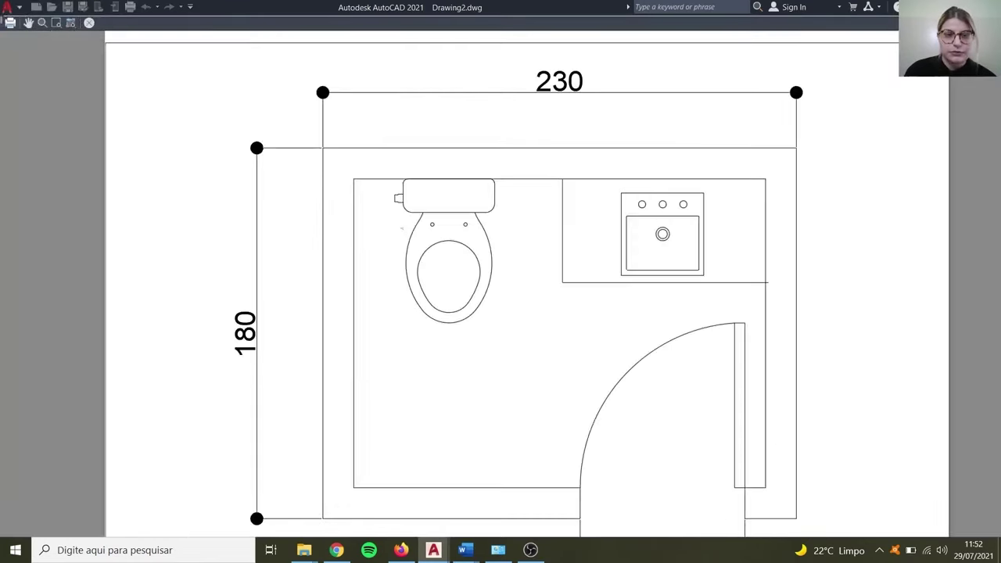
{"action": "scroll", "coordinate": [641, 149], "scroll_direction": "up", "scroll_amount": 11}
{"action": "scroll", "coordinate": [597, 177], "scroll_direction": "down", "scroll_amount": 2}
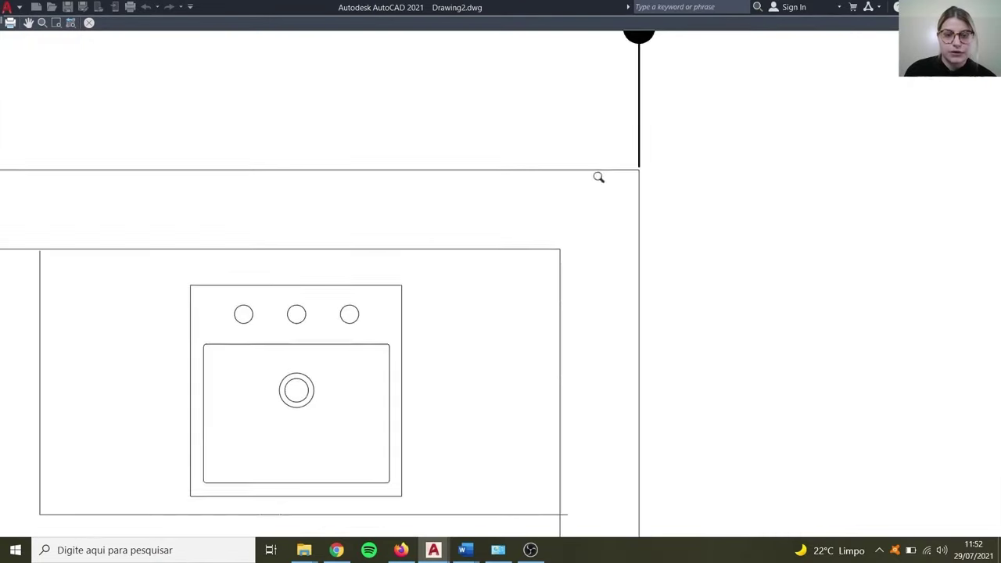
{"action": "scroll", "coordinate": [596, 177], "scroll_direction": "up", "scroll_amount": 2}
{"action": "middle_click_drag", "start_coordinate": [468, 370], "coordinate": [586, 291]}
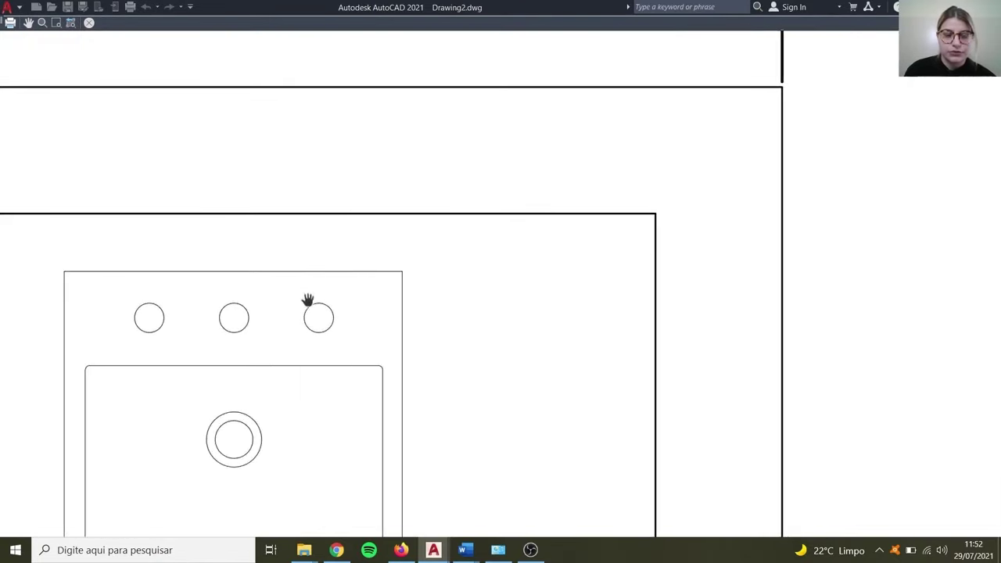
{"action": "scroll", "coordinate": [642, 324], "scroll_direction": "down", "scroll_amount": 12}
{"action": "middle_click_drag", "start_coordinate": [267, 267], "coordinate": [266, 213]}
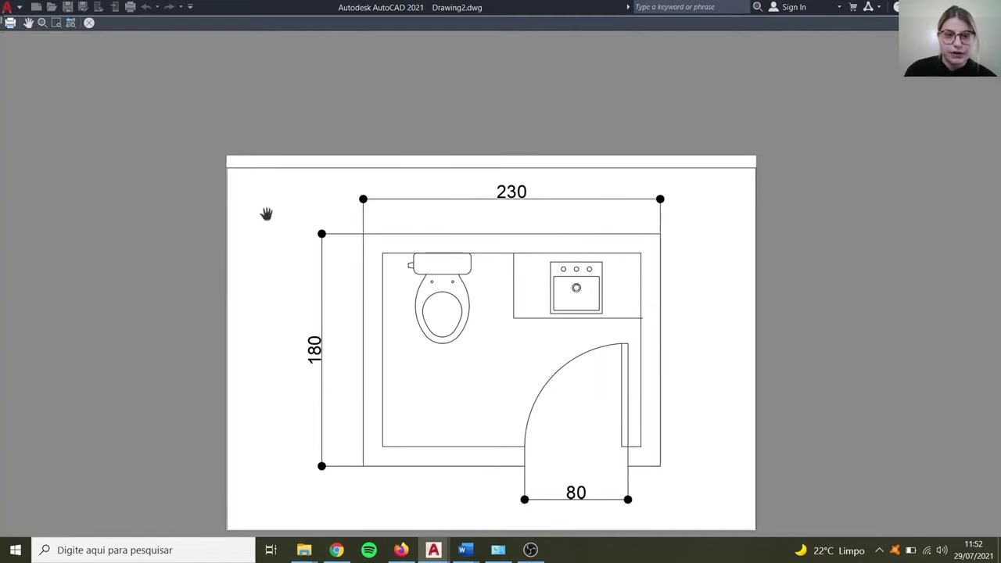
{"action": "middle_click_drag", "start_coordinate": [375, 261], "coordinate": [375, 165]}
{"action": "scroll", "coordinate": [698, 467], "scroll_direction": "up", "scroll_amount": 8}
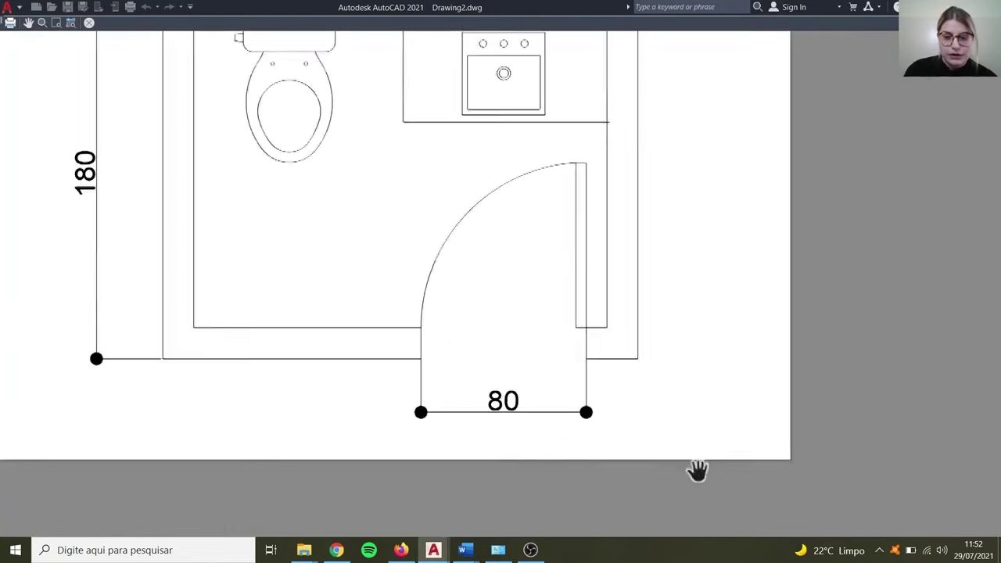
{"action": "scroll", "coordinate": [698, 469], "scroll_direction": "down", "scroll_amount": 12}
{"action": "scroll", "coordinate": [387, 414], "scroll_direction": "up", "scroll_amount": 6}
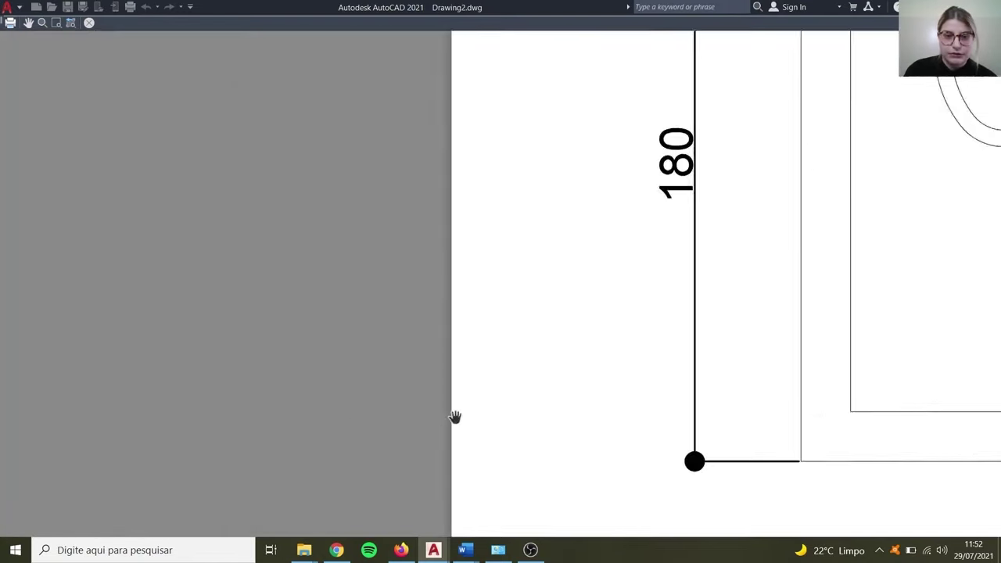
{"action": "scroll", "coordinate": [456, 416], "scroll_direction": "down", "scroll_amount": 6}
{"action": "key", "text": "Escape"}
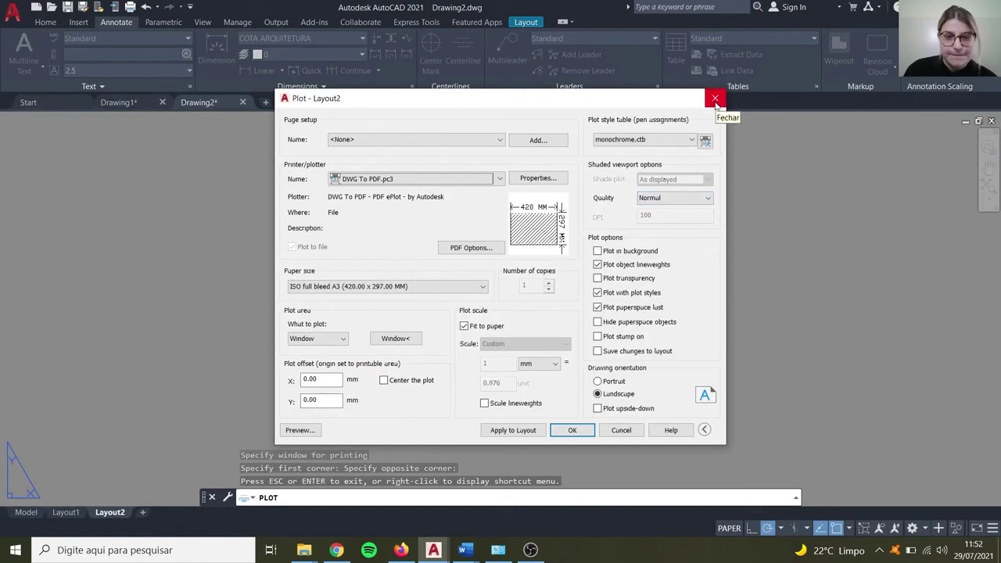
Step: Change the plot's paper size to ISO A3 (420.00 x 297.00 MM)
{"action": "left_click", "coordinate": [414, 287]}
{"action": "scroll", "coordinate": [378, 439], "scroll_direction": "down", "scroll_amount": 3}
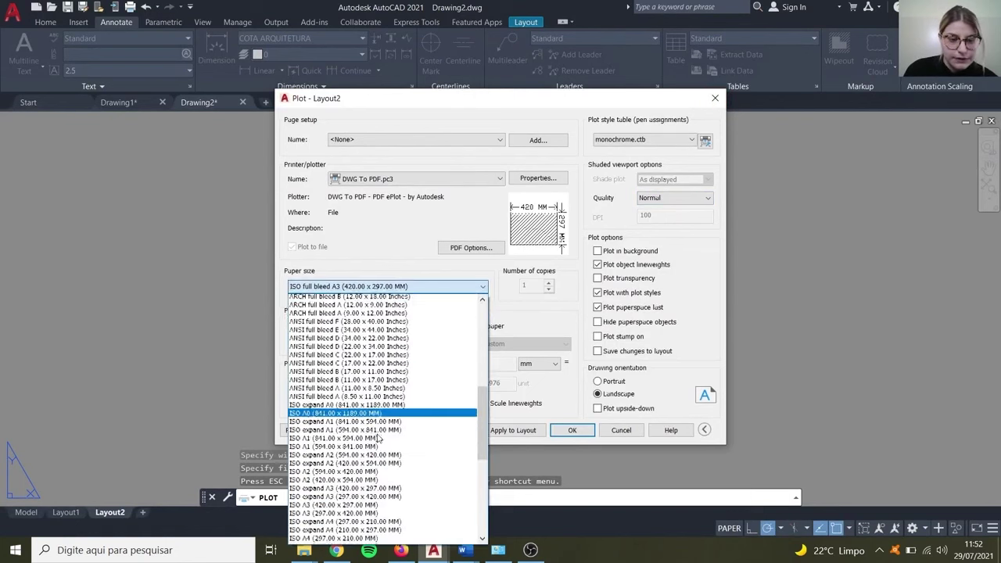
{"action": "scroll", "coordinate": [383, 450], "scroll_direction": "down", "scroll_amount": 2}
{"action": "left_click", "coordinate": [391, 460]}
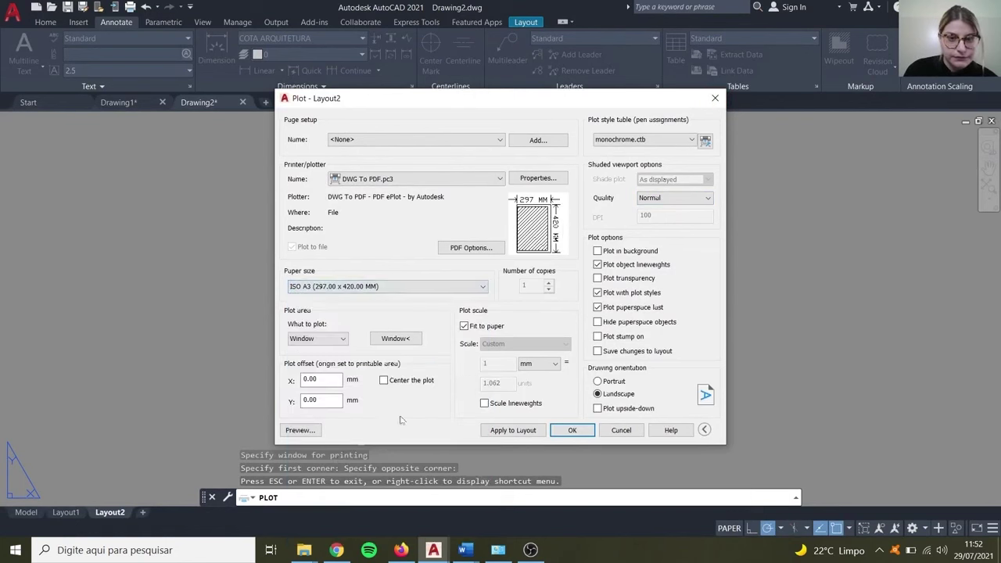
{"action": "scroll", "coordinate": [338, 477], "scroll_direction": "down", "scroll_amount": 2}
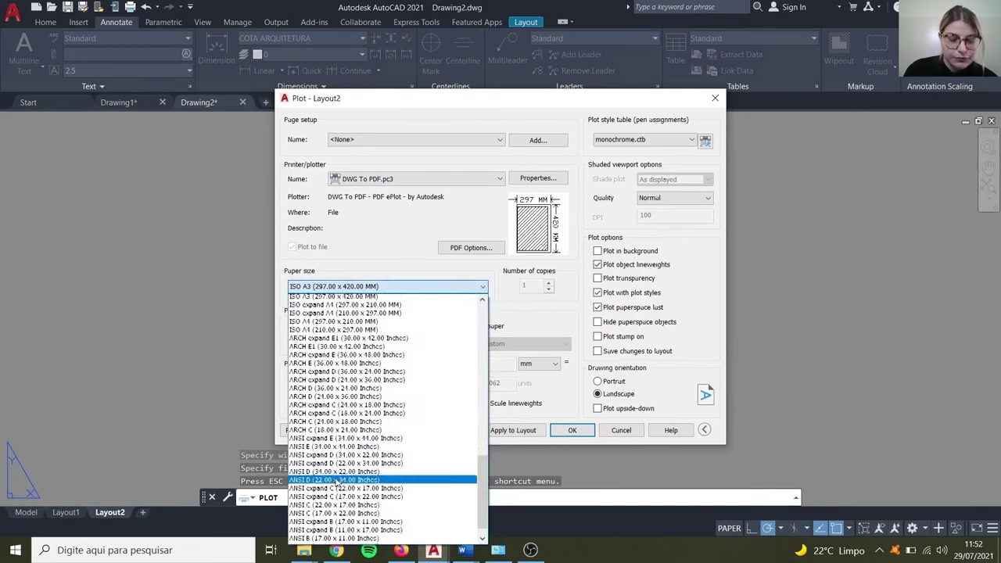
{"action": "scroll", "coordinate": [338, 485], "scroll_direction": "up", "scroll_amount": 8}
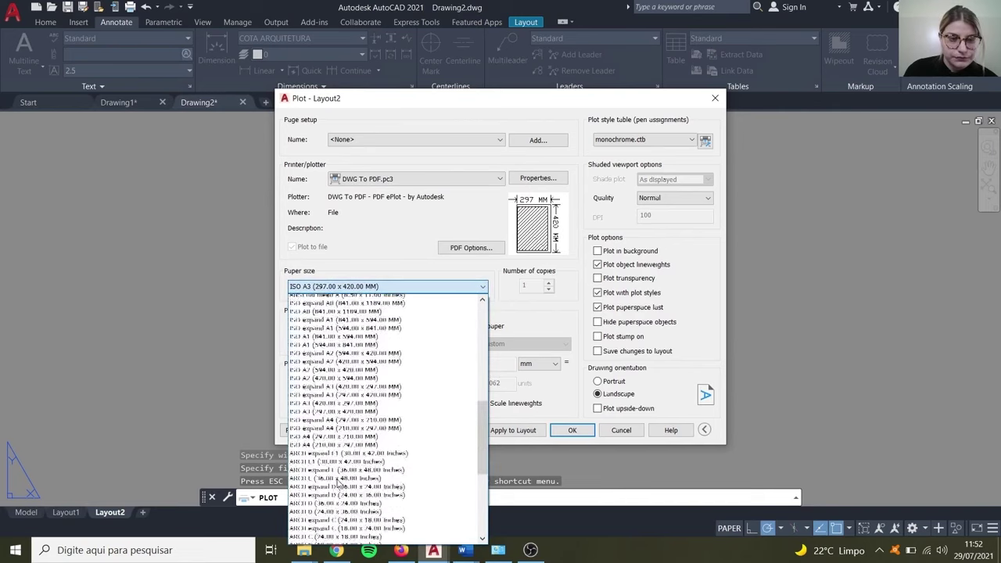
{"action": "left_click", "coordinate": [340, 449]}
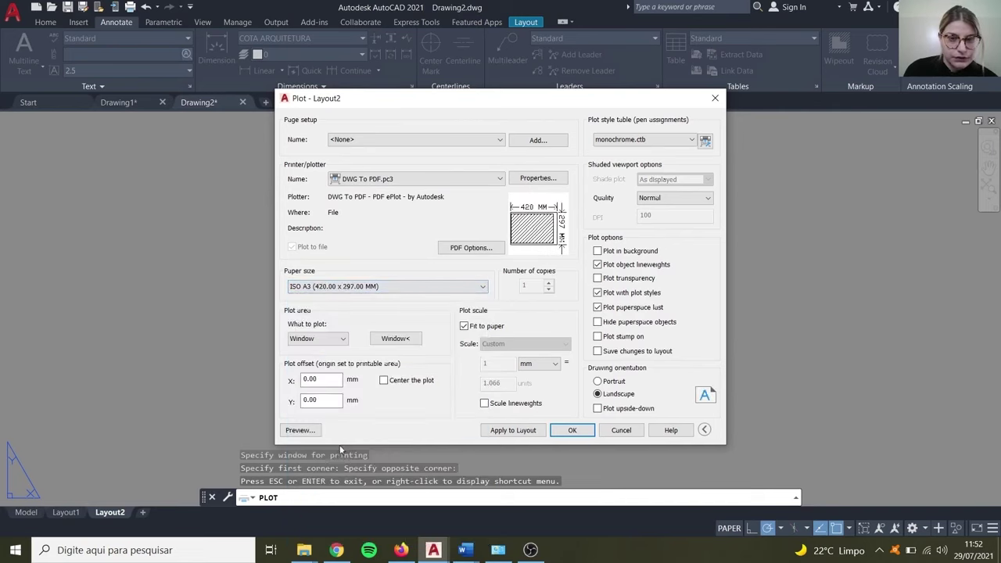
Step: Pick the plot window again between the viewport frame's opposite corners and preview how the plan fits the ISO A3 sheet
{"action": "left_click", "coordinate": [417, 337]}
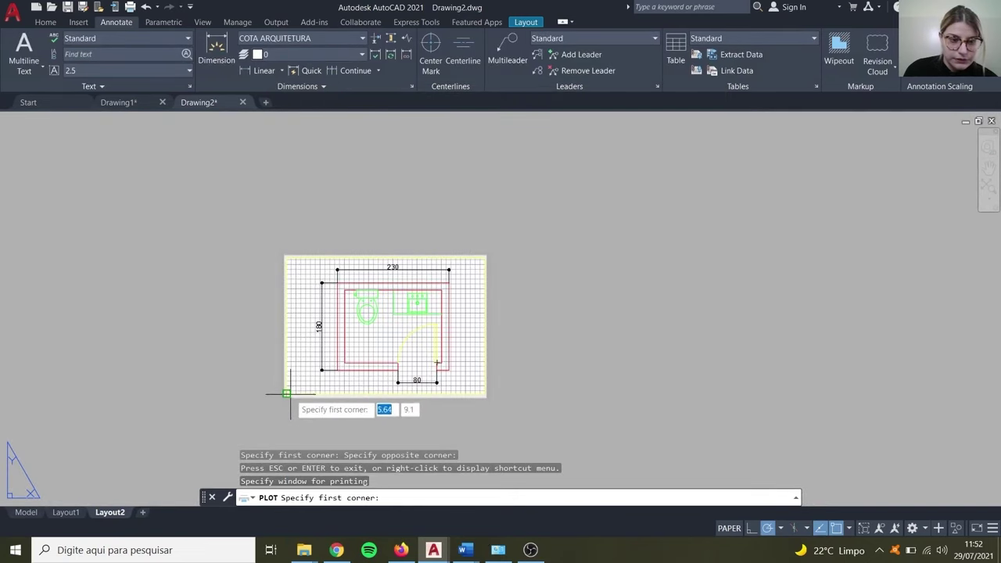
{"action": "left_click", "coordinate": [286, 396]}
{"action": "left_click", "coordinate": [487, 256]}
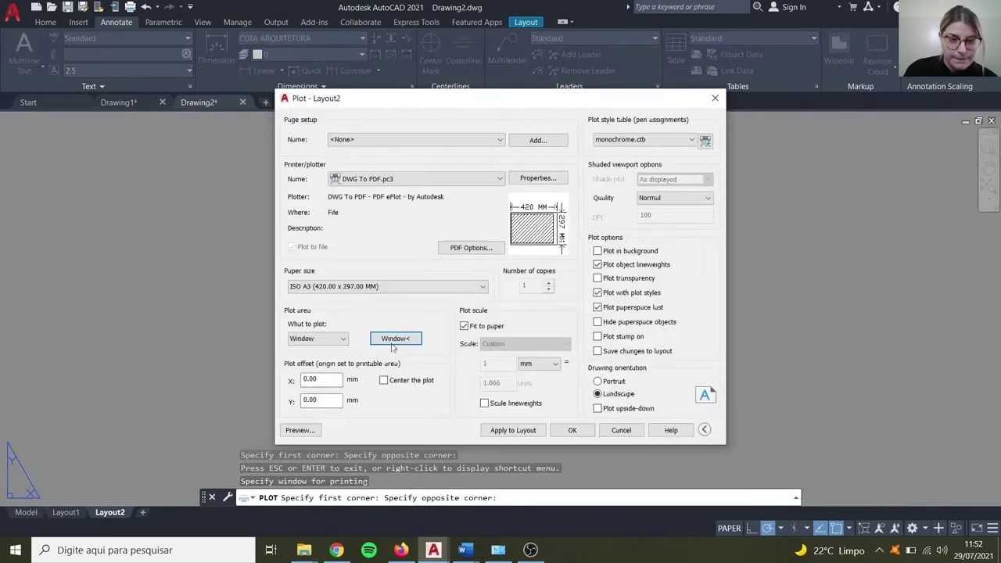
{"action": "left_click", "coordinate": [301, 430]}
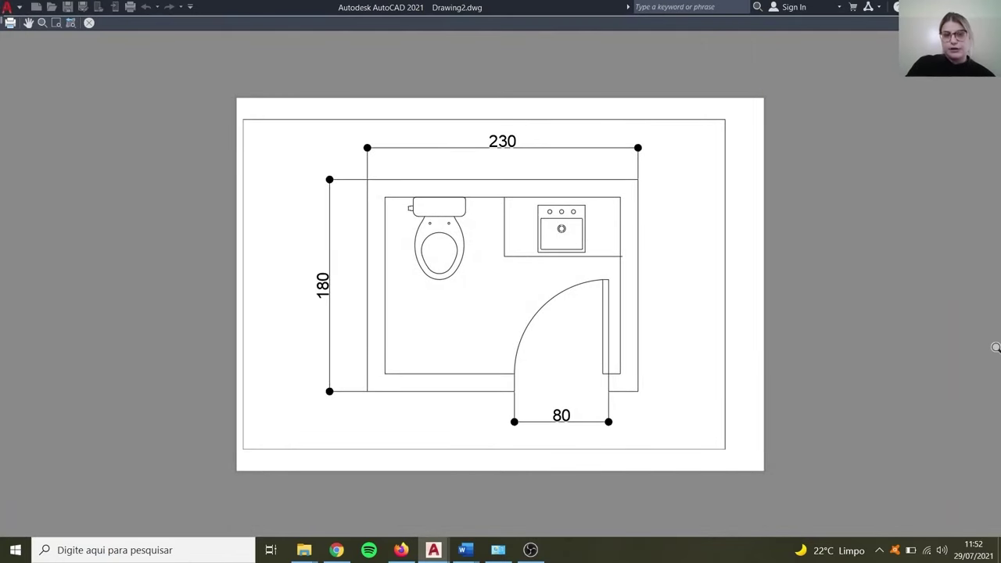
{"action": "key", "text": "Escape"}
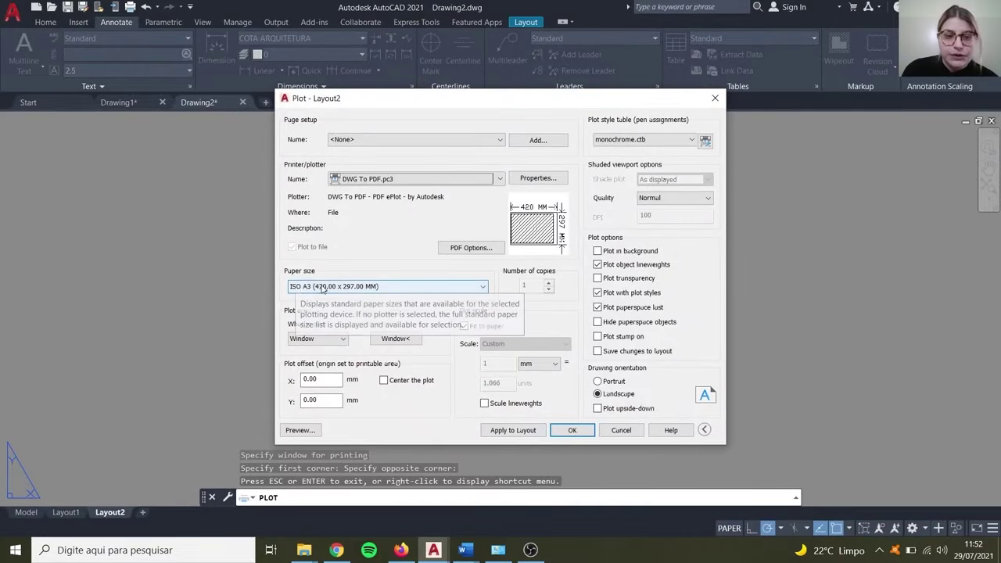
{"action": "left_click", "coordinate": [450, 292]}
{"action": "scroll", "coordinate": [376, 402], "scroll_direction": "down", "scroll_amount": 8}
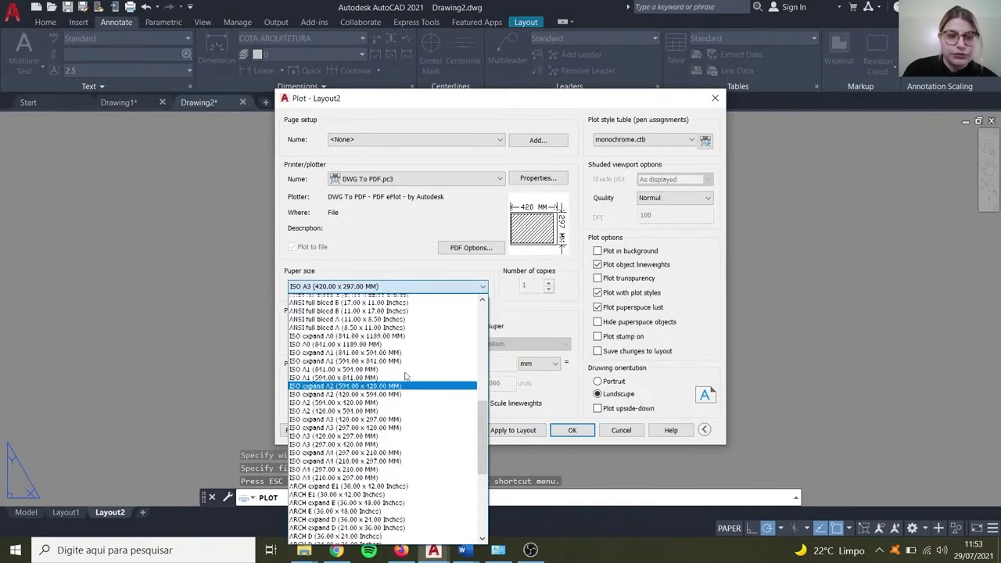
{"action": "scroll", "coordinate": [363, 401], "scroll_direction": "up", "scroll_amount": 10}
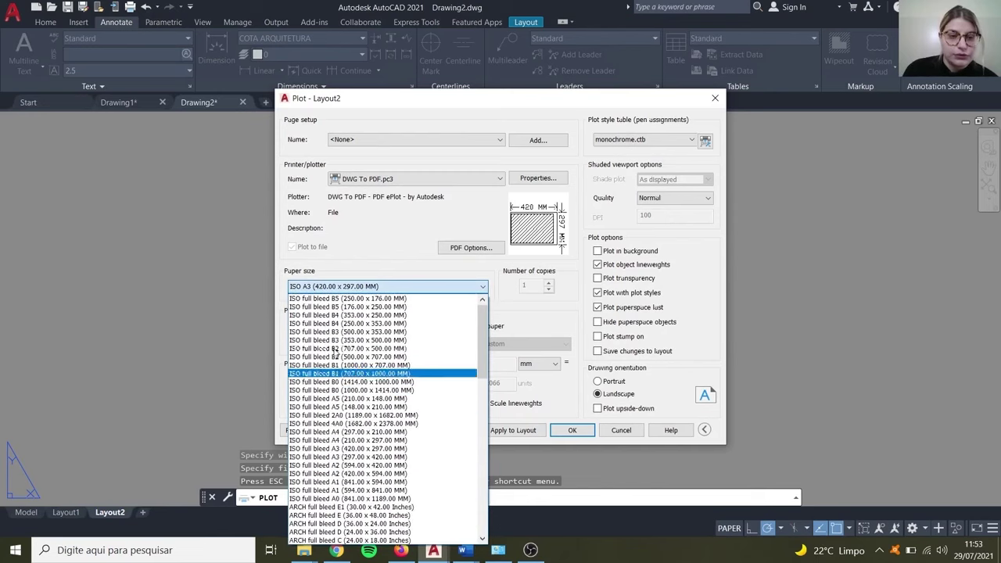
{"action": "left_click", "coordinate": [483, 286]}
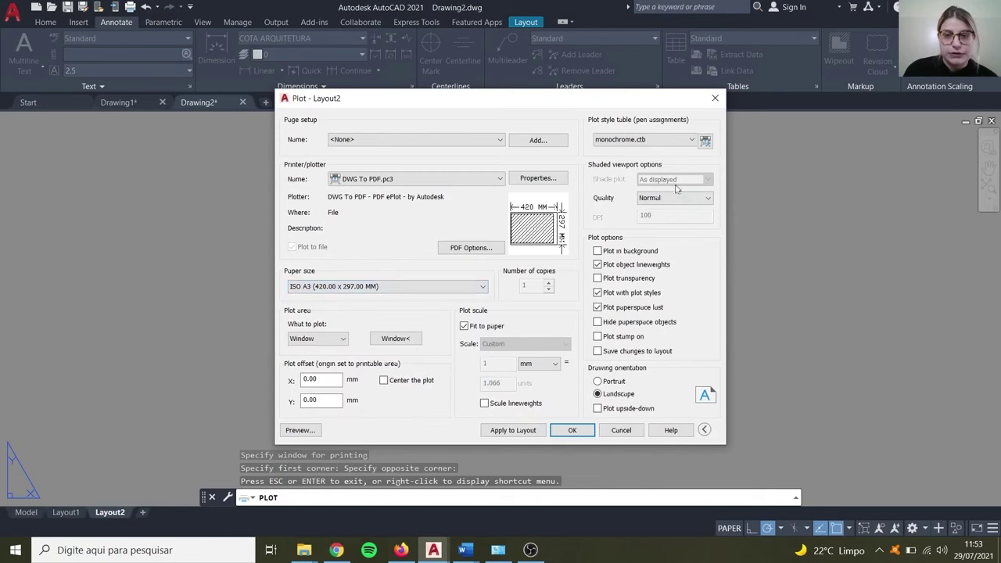
Step: Plot the layout to a PDF file named PLANTA LAVABO, saved in the Área de Trabalho folder
{"action": "left_click", "coordinate": [570, 432]}
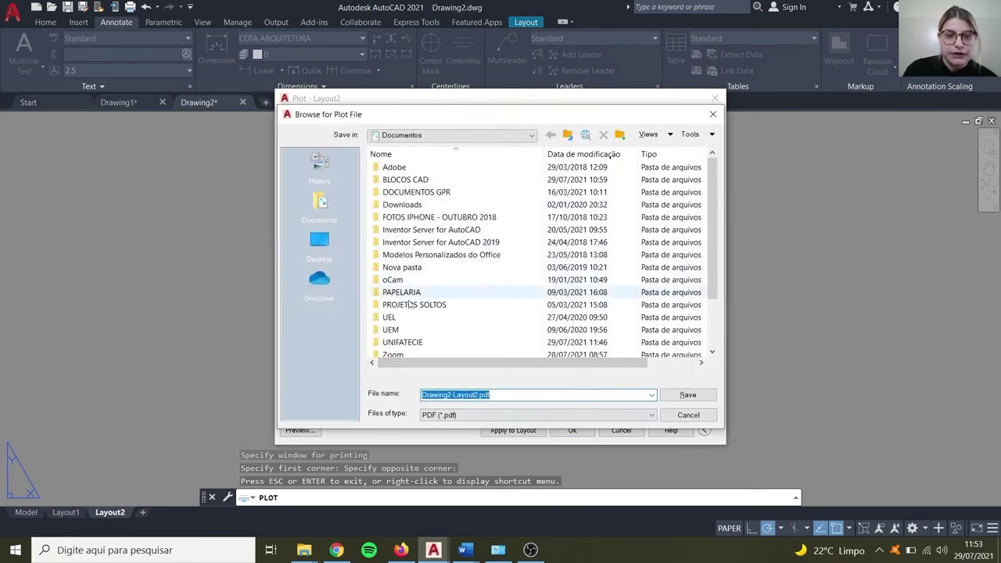
{"action": "left_click", "coordinate": [475, 136]}
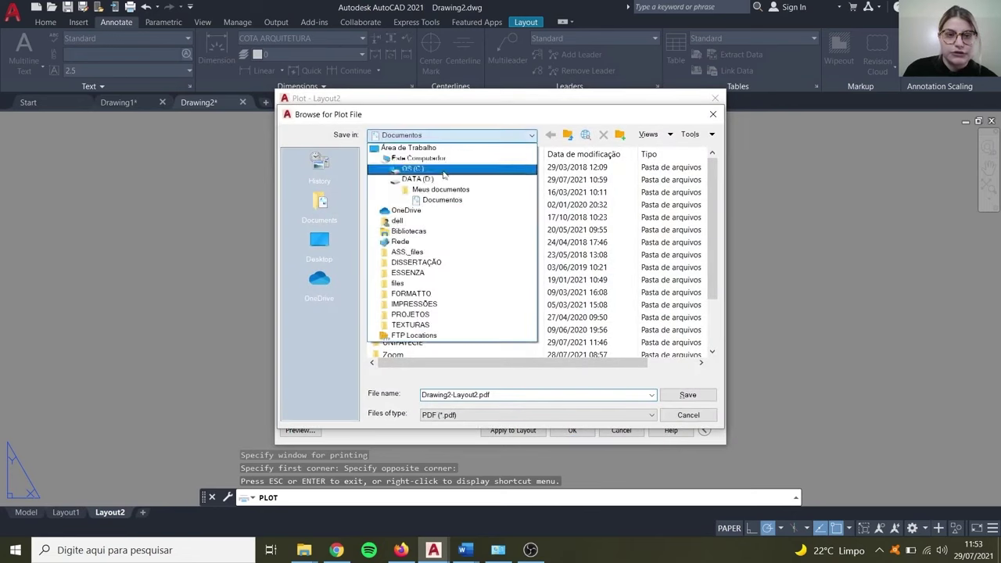
{"action": "left_click", "coordinate": [434, 149]}
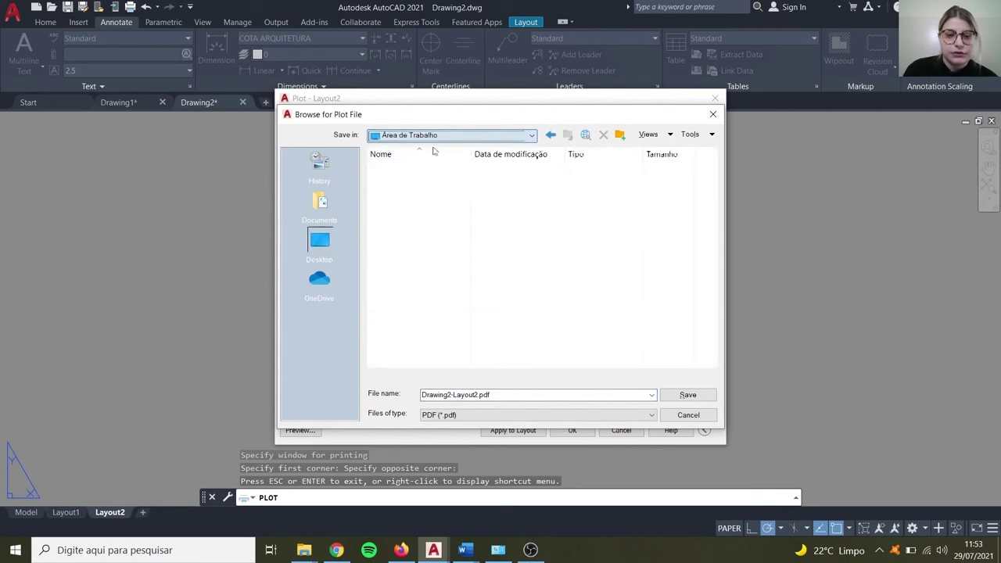
{"action": "left_click", "coordinate": [520, 393]}
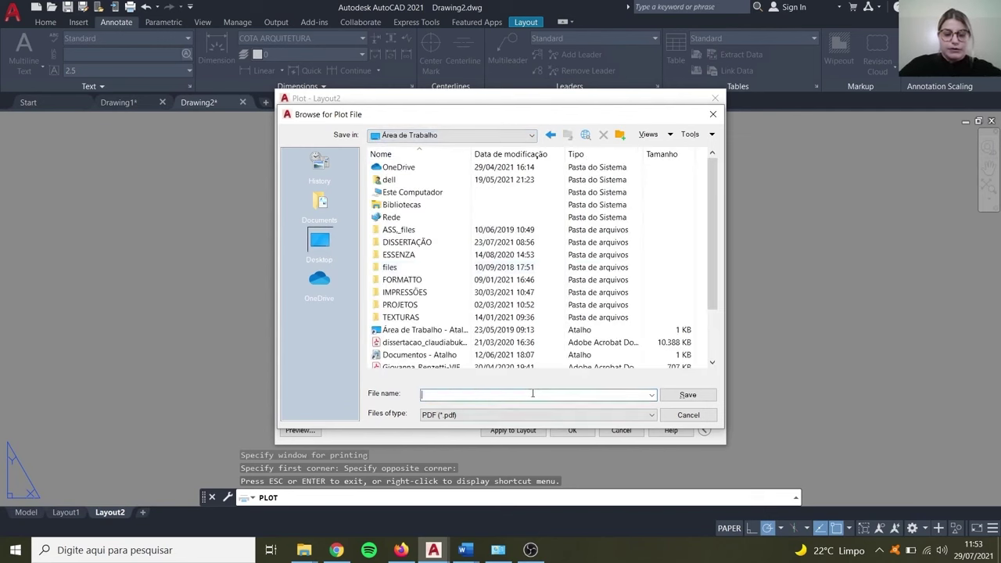
{"action": "type", "text": "PLANTA LAVAB"}
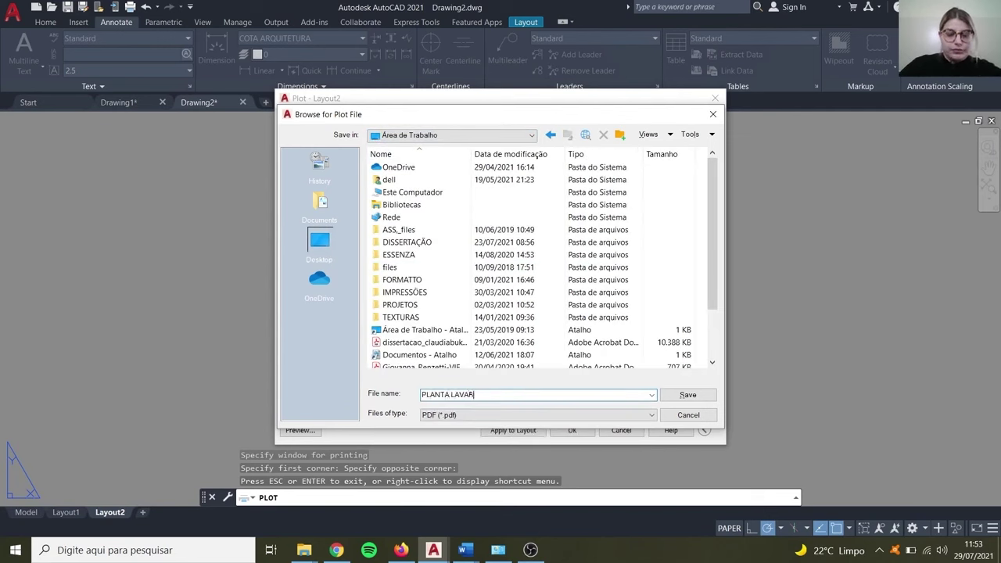
{"action": "type", "text": "O"}
{"action": "key", "text": "Return"}
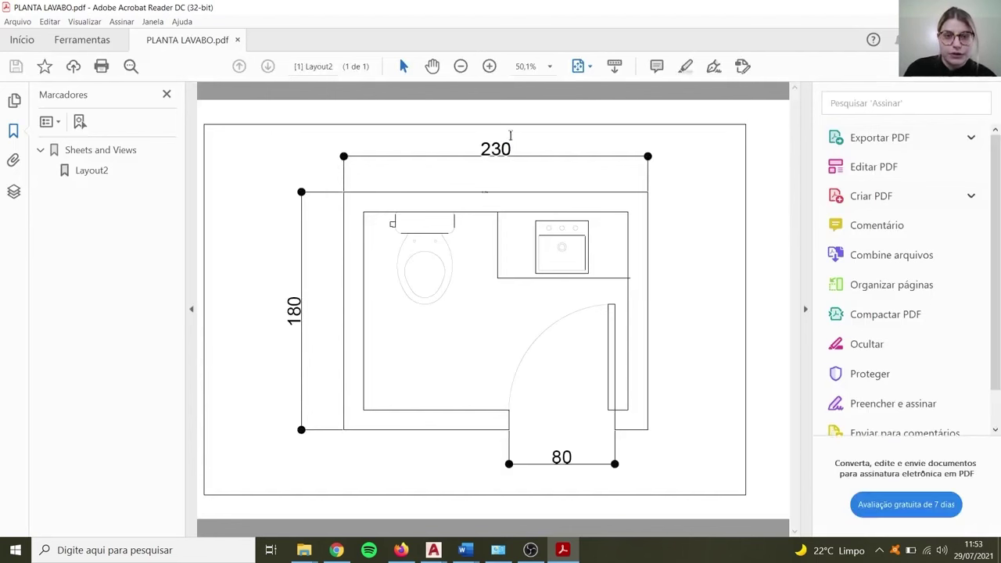
Step: View the plotted PDF at 100% zoom and examine the linework of the toilet, sink and door
{"action": "left_click", "coordinate": [548, 68]}
{"action": "left_click", "coordinate": [590, 162]}
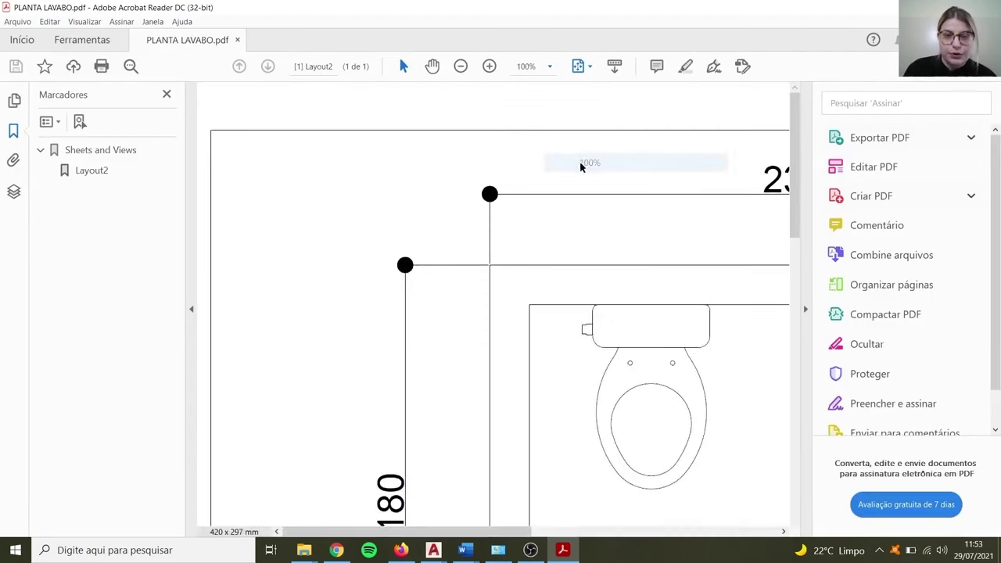
{"action": "scroll", "coordinate": [454, 270], "scroll_direction": "down", "scroll_amount": 2}
{"action": "left_click_drag", "start_coordinate": [447, 532], "coordinate": [548, 531]}
{"action": "scroll", "coordinate": [582, 358], "scroll_direction": "down", "scroll_amount": 1}
{"action": "scroll", "coordinate": [579, 344], "scroll_direction": "down", "scroll_amount": 2}
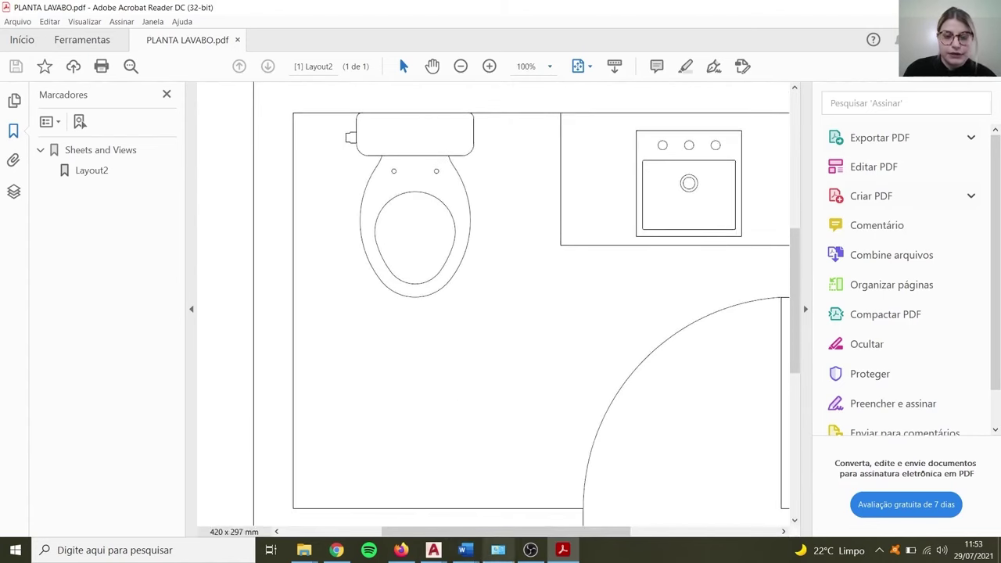